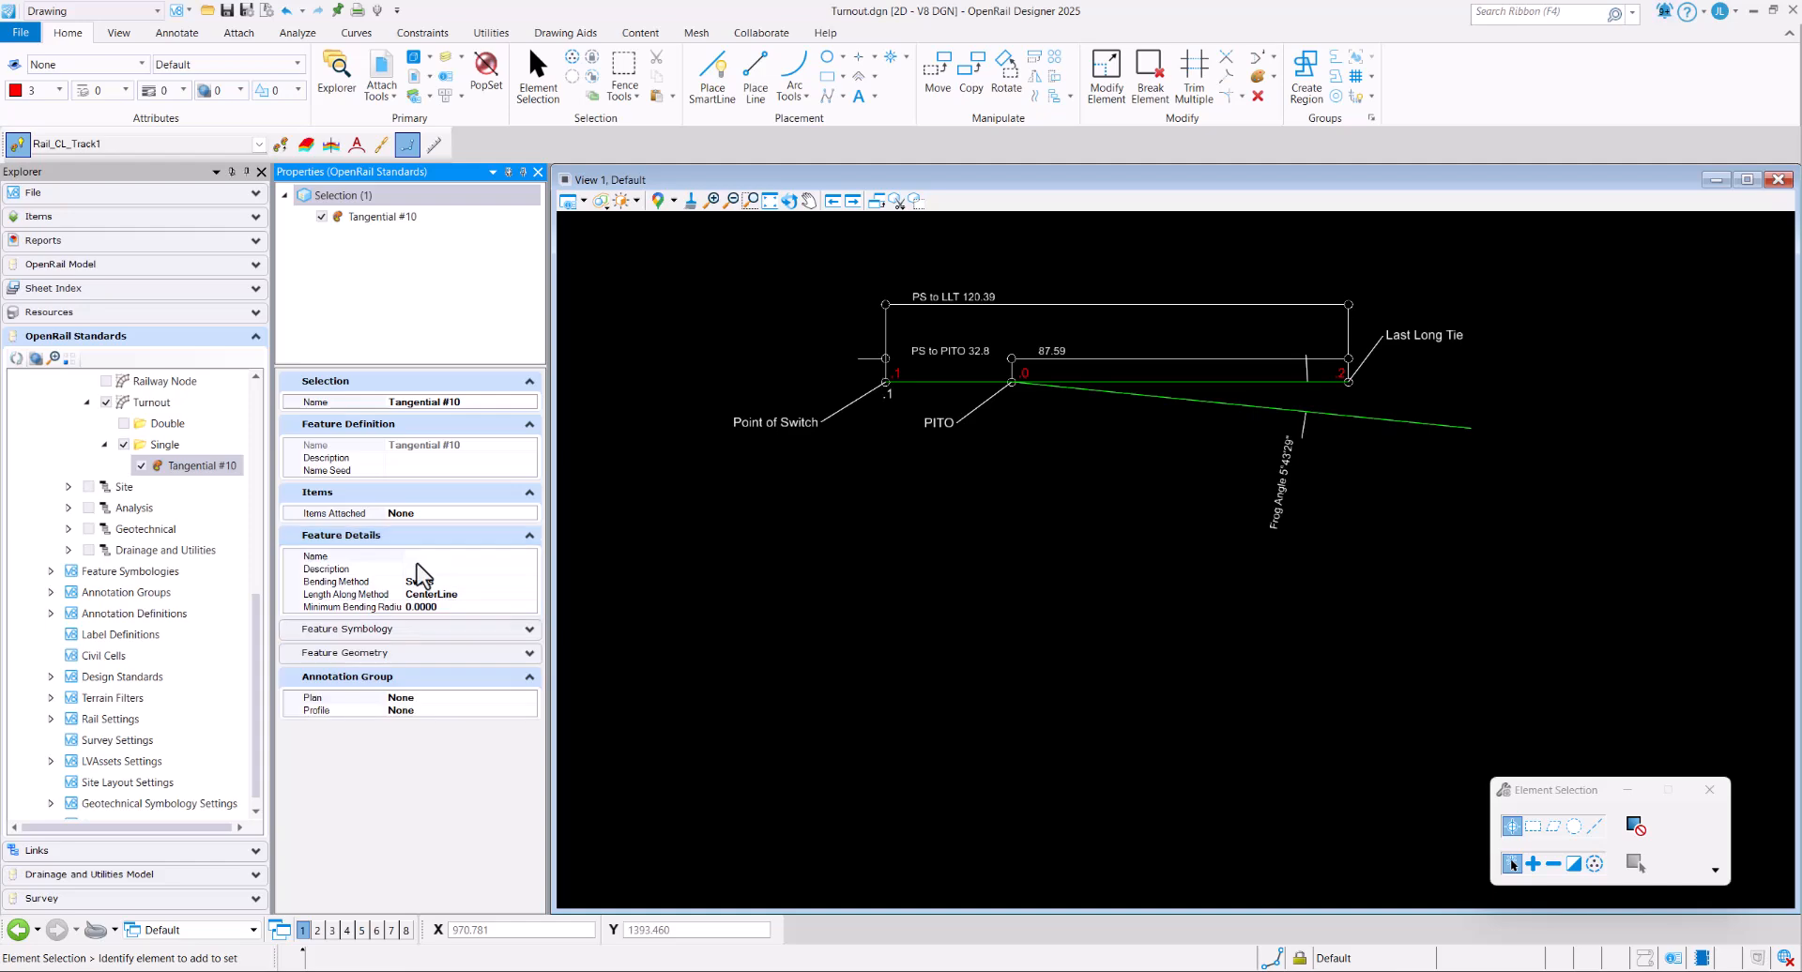
In the Tangential #10 turnout's feature geometry, set Branches[0] Length Along Mainline to 120.39 and Length 0 To 2 to 87.59.
left_click(403, 653)
left_click(293, 687)
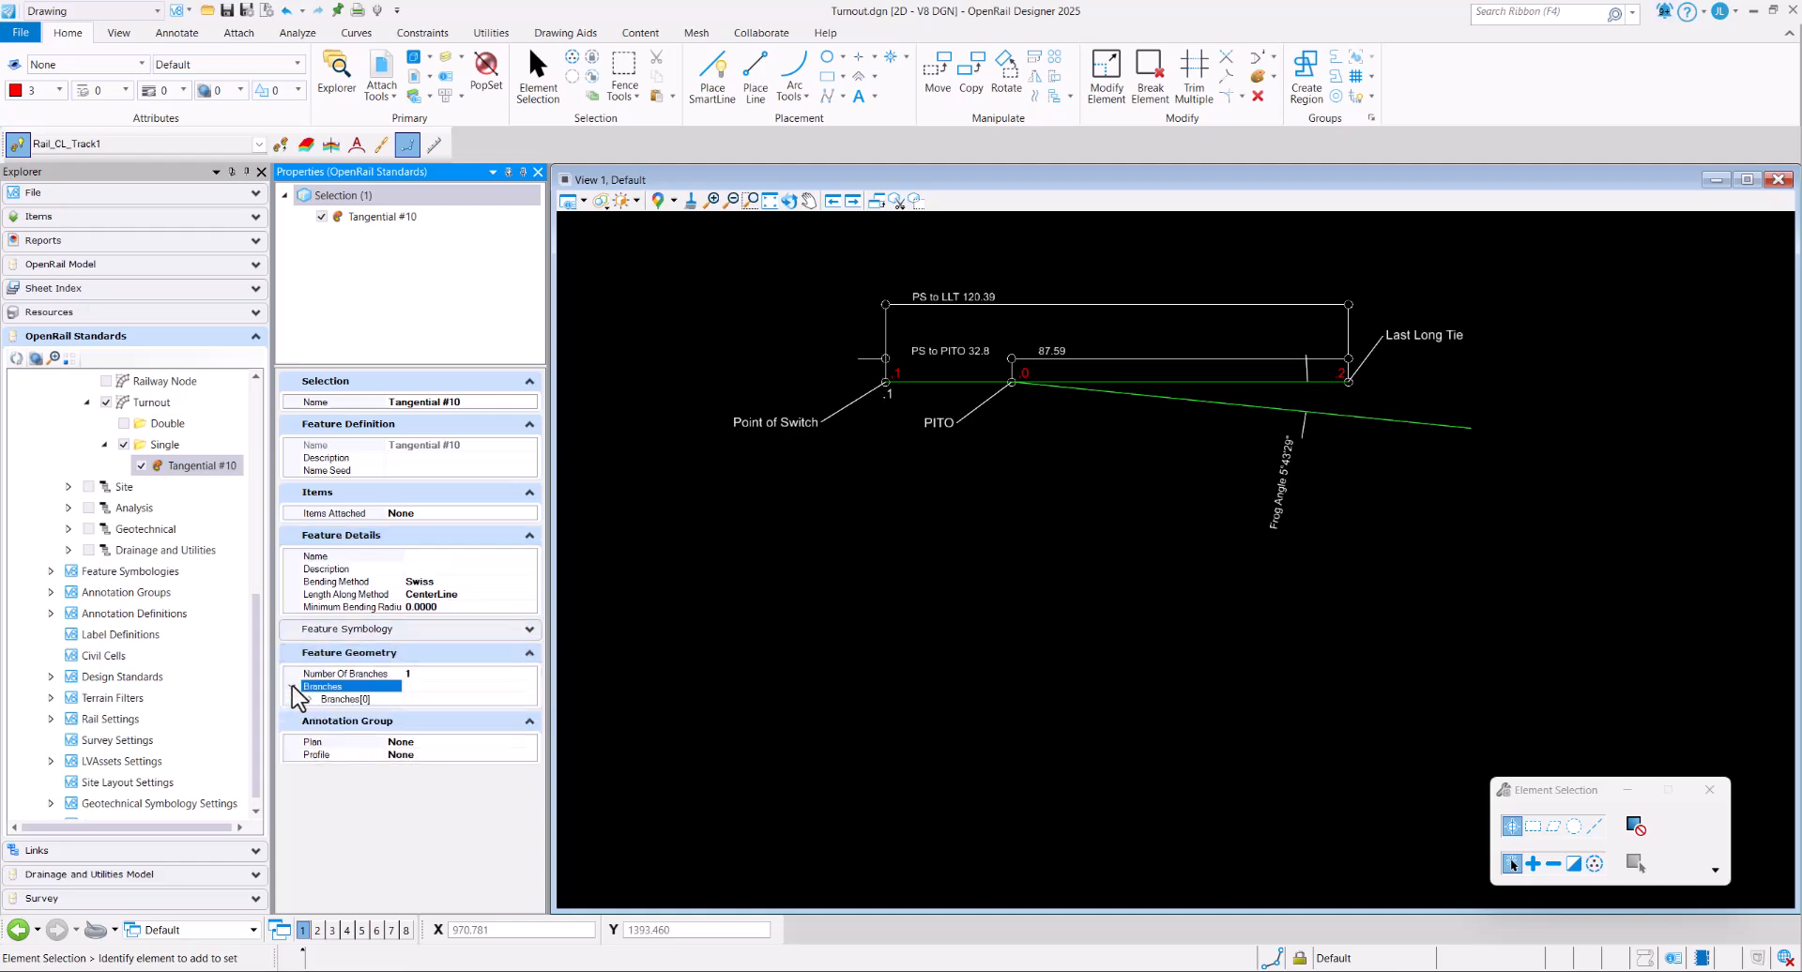
left_click(310, 700)
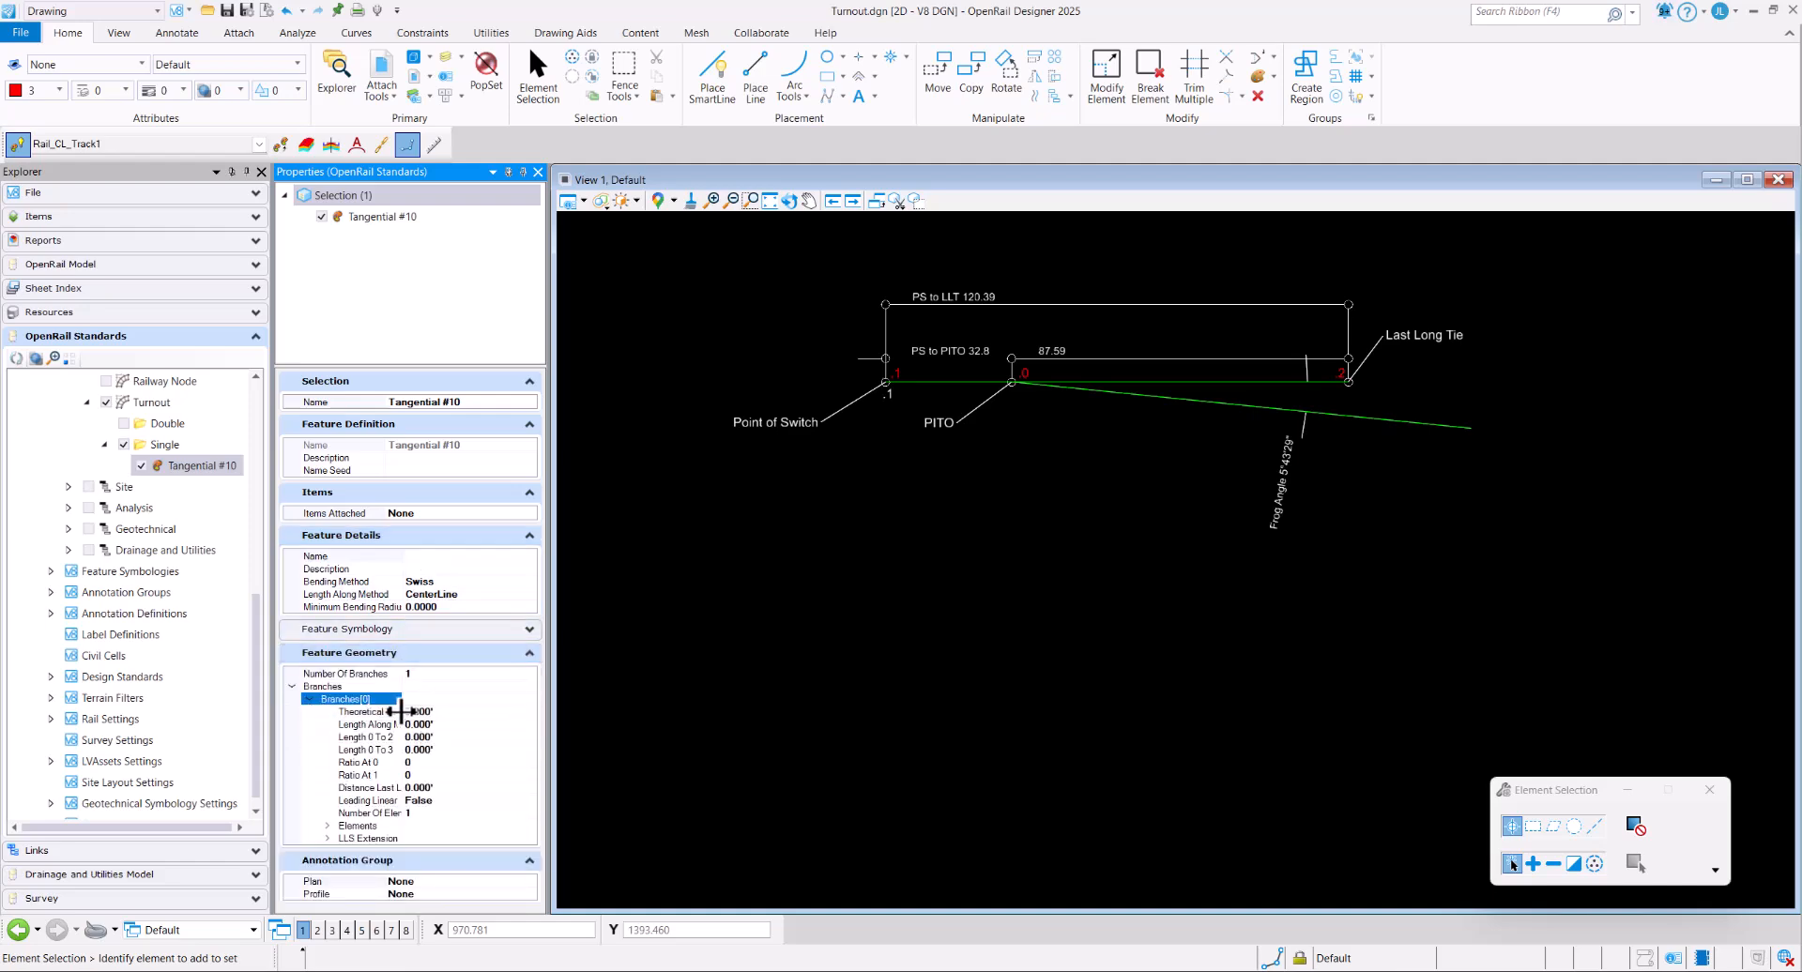
left_click(460, 725)
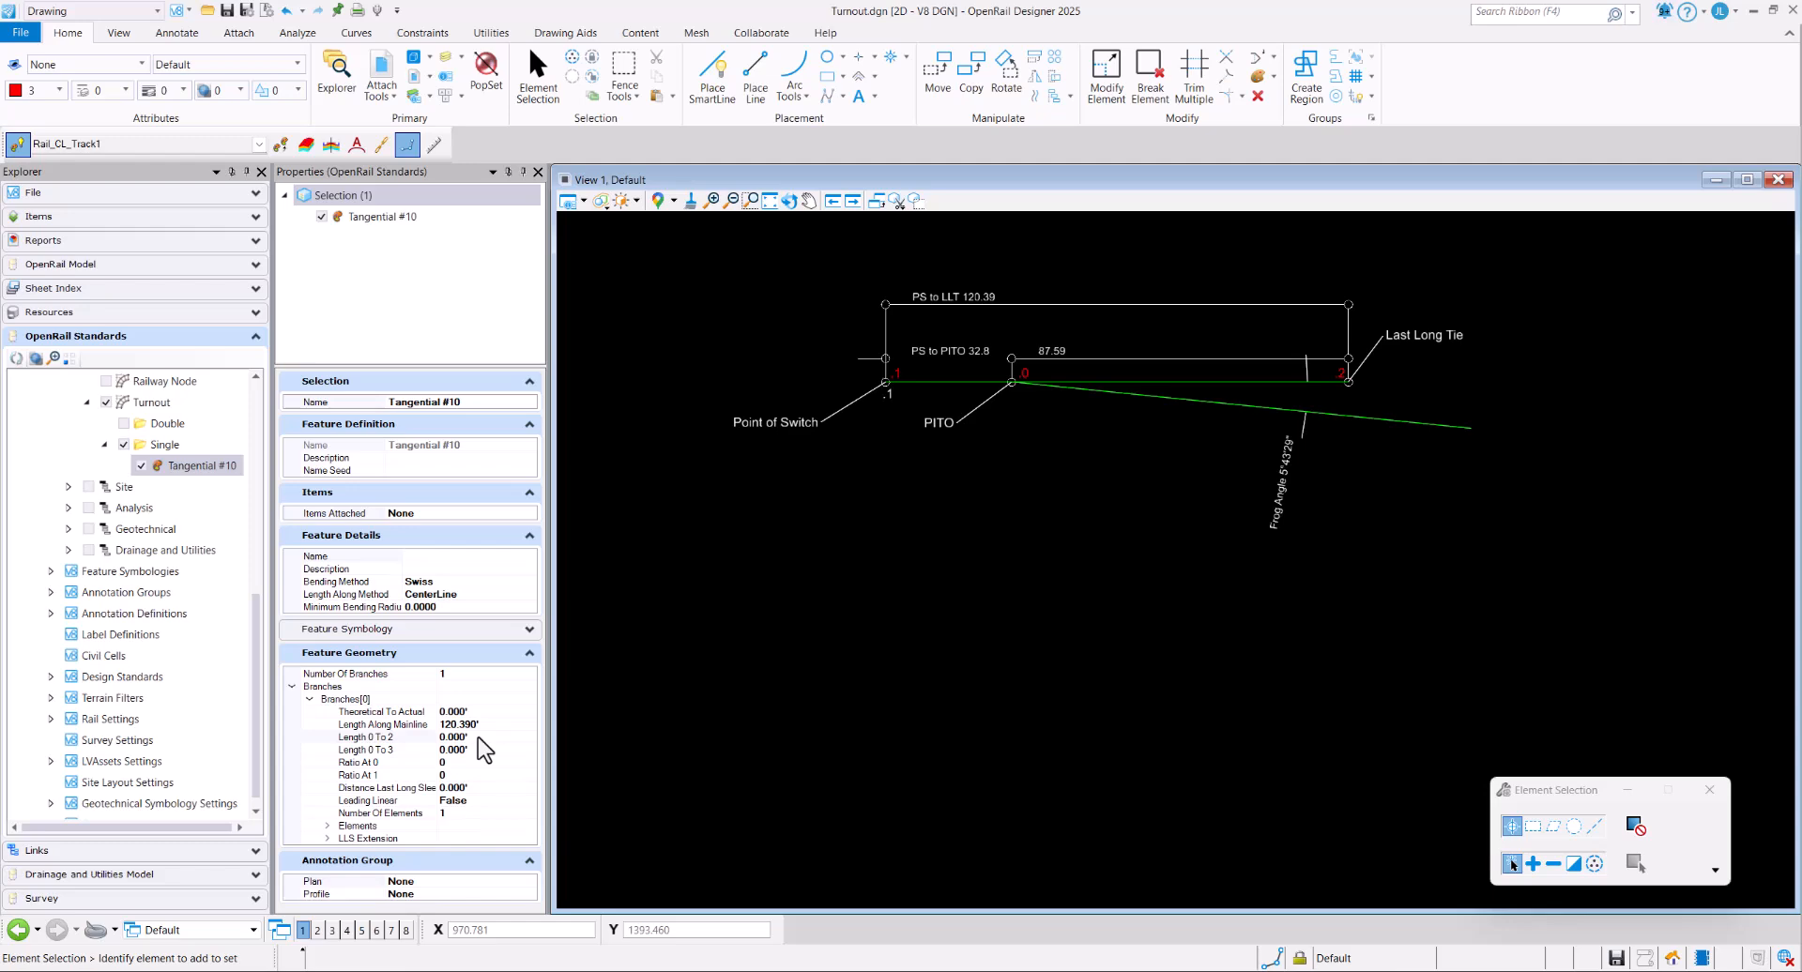
left_click(476, 738)
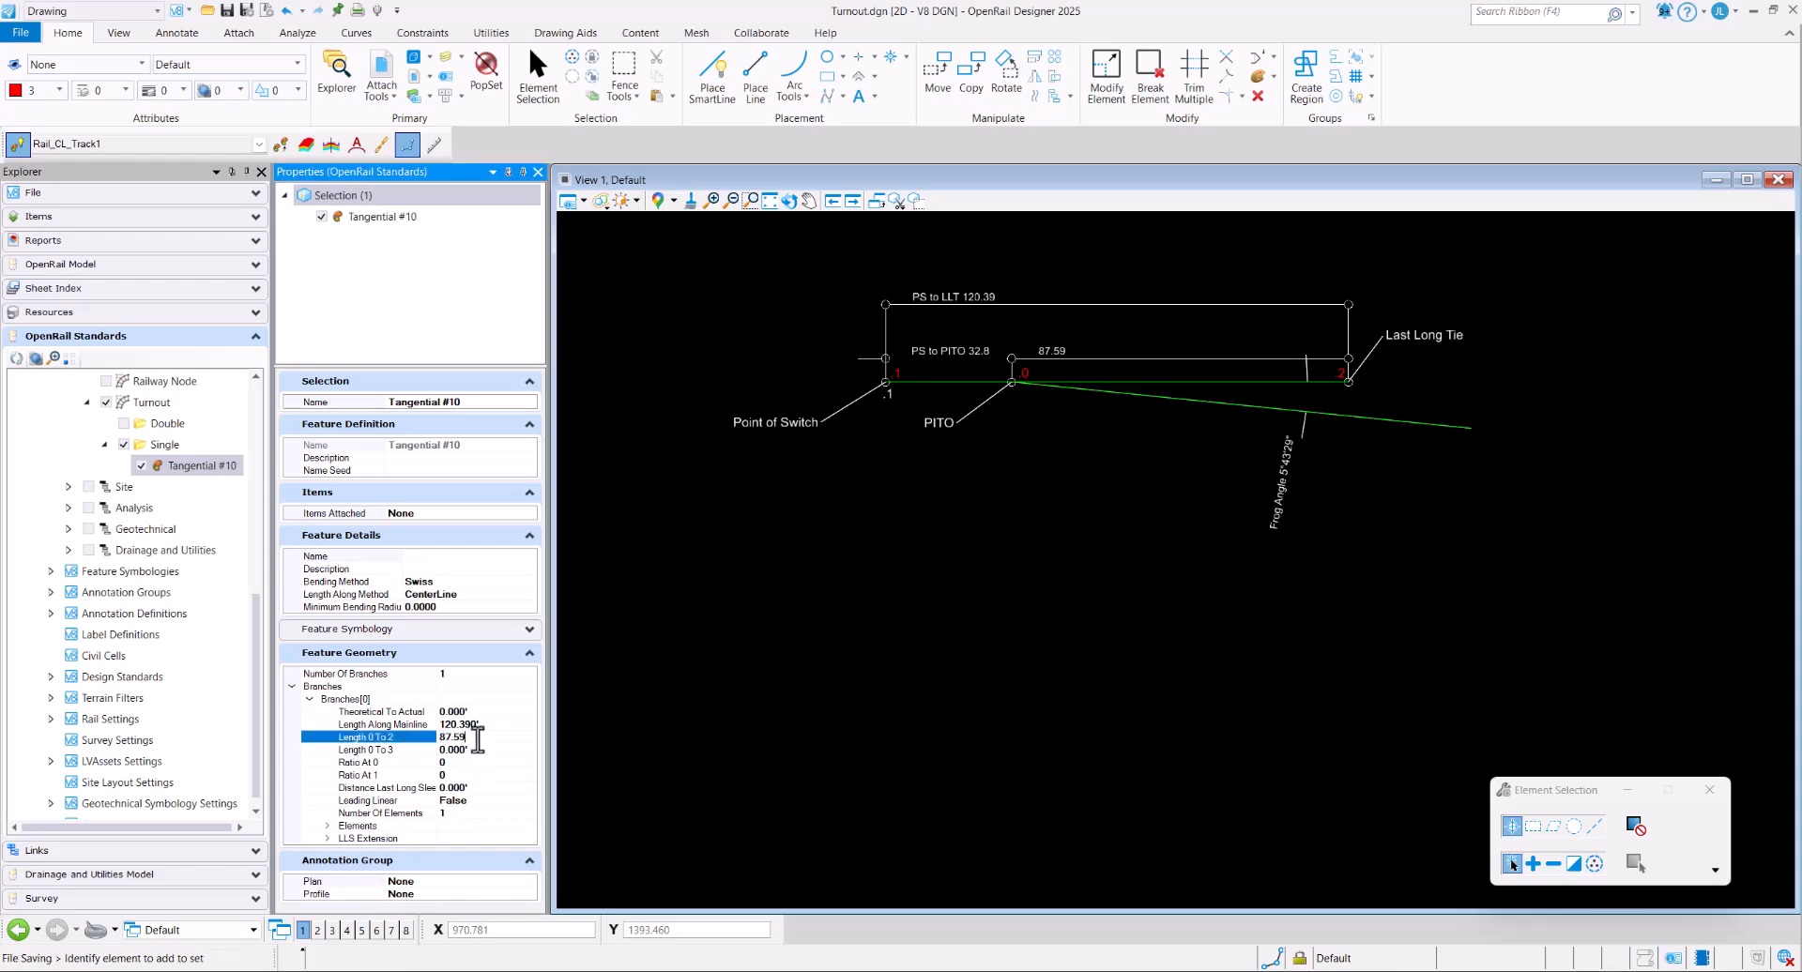
key("Return")
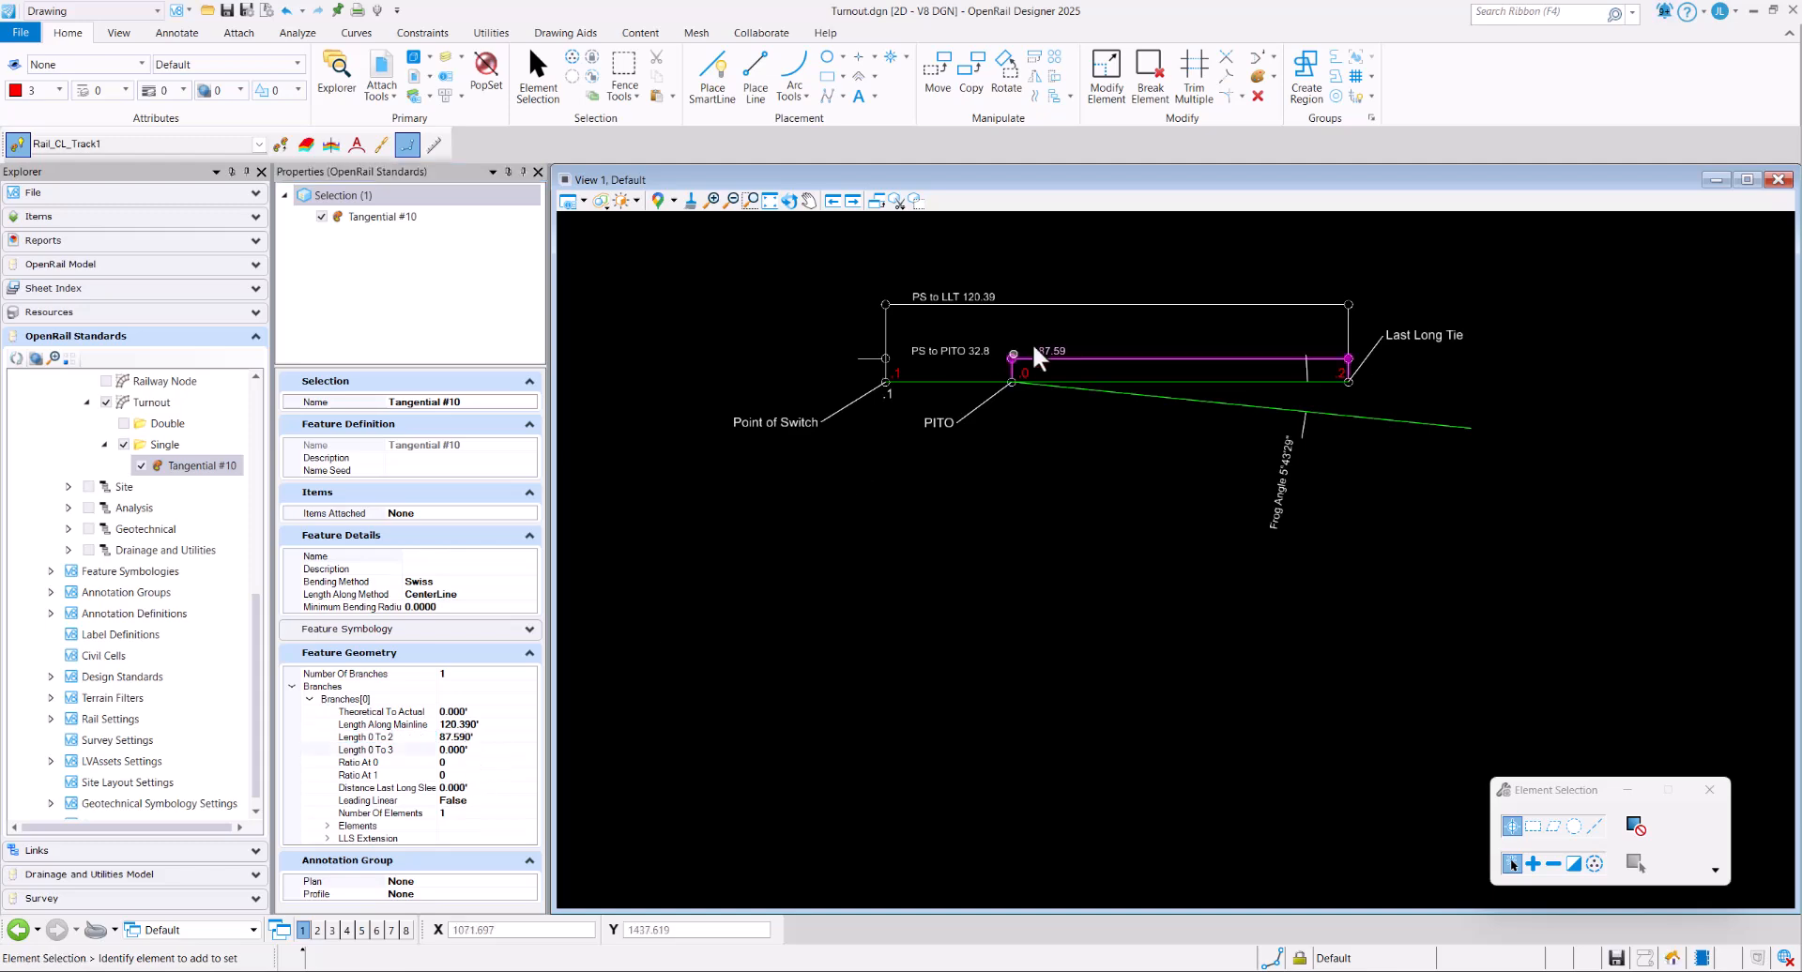
Set Length 0 To 3 of Branches[0] to 100.
left_click(507, 750)
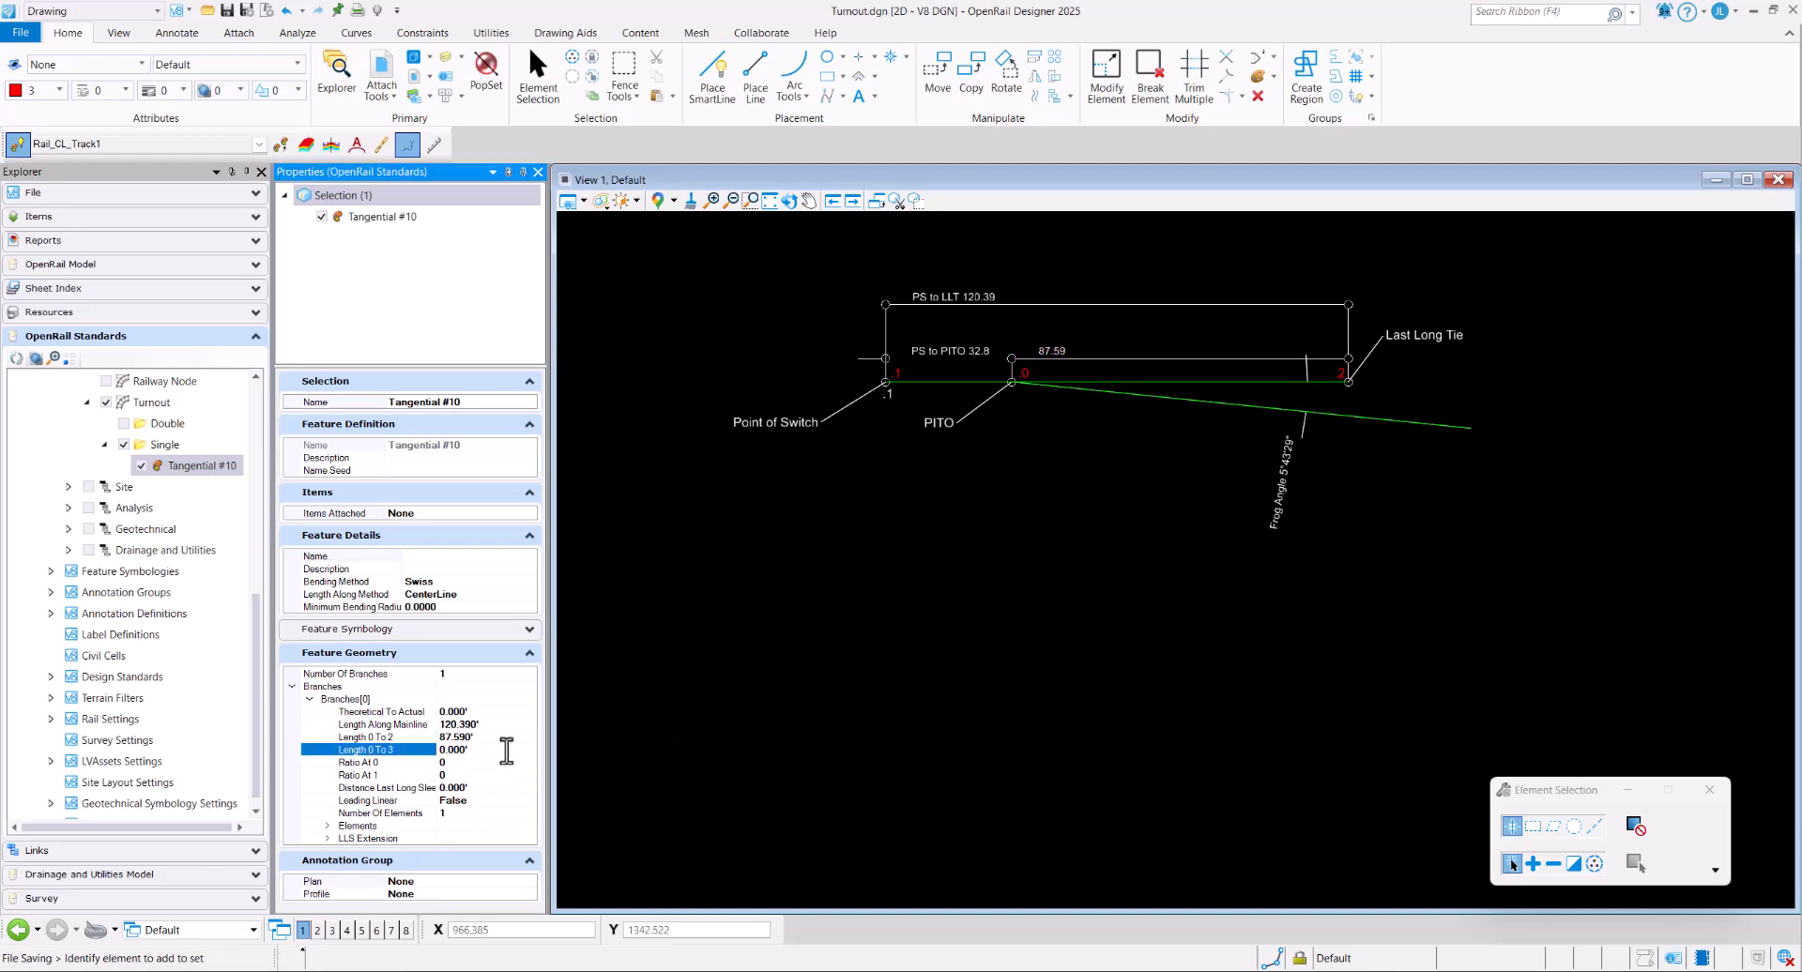
left_click_drag(483, 752, 434, 752)
type("100")
key("Return")
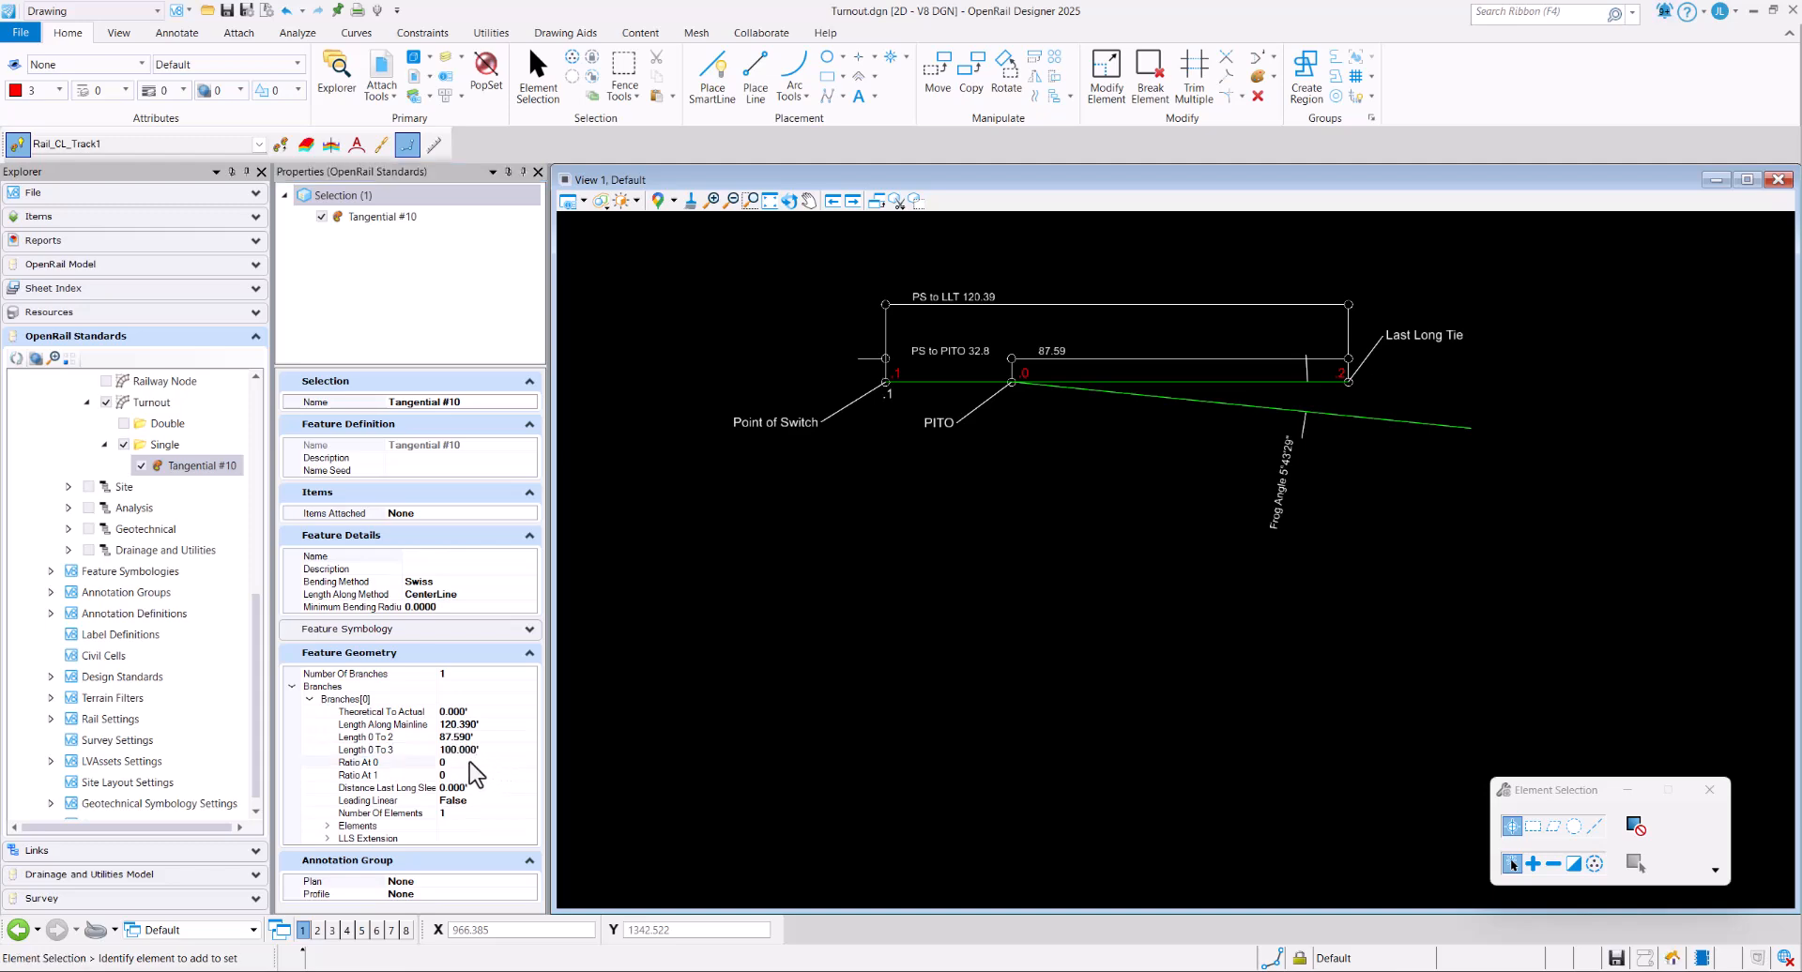
Switch to Calculator and compute the reciprocal of the tangent of the decimal frog angle held in its display.
left_click(469, 762)
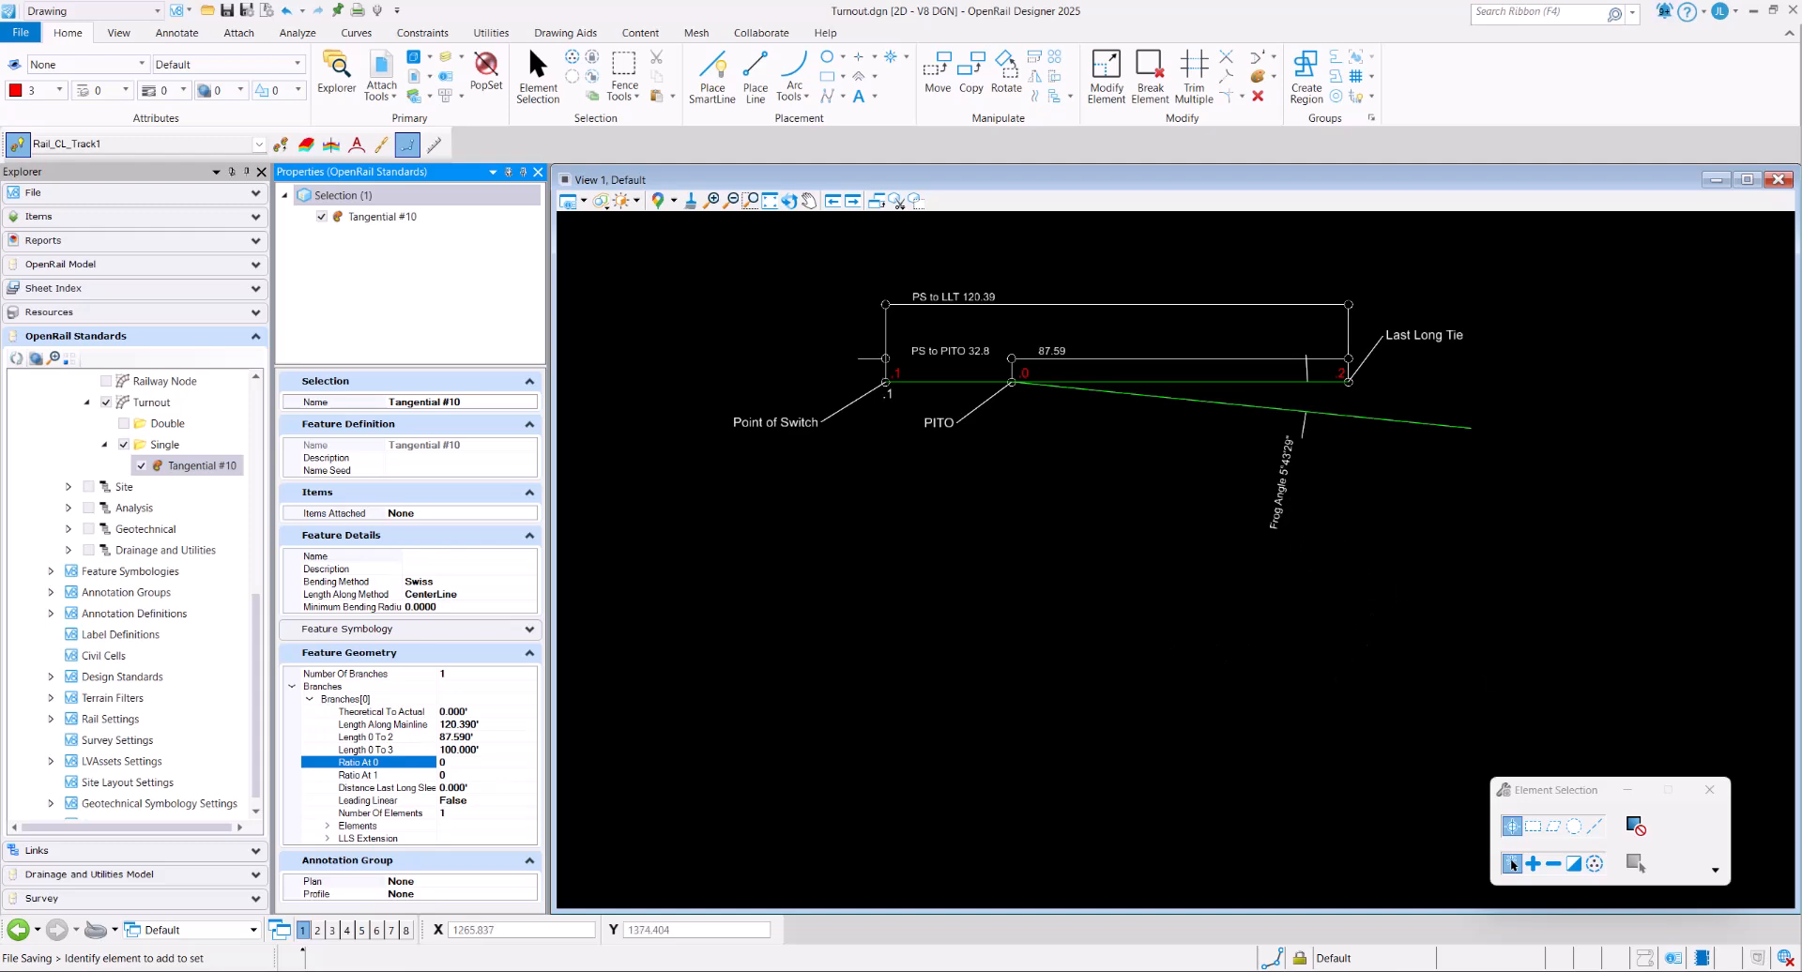
key("alt+Tab")
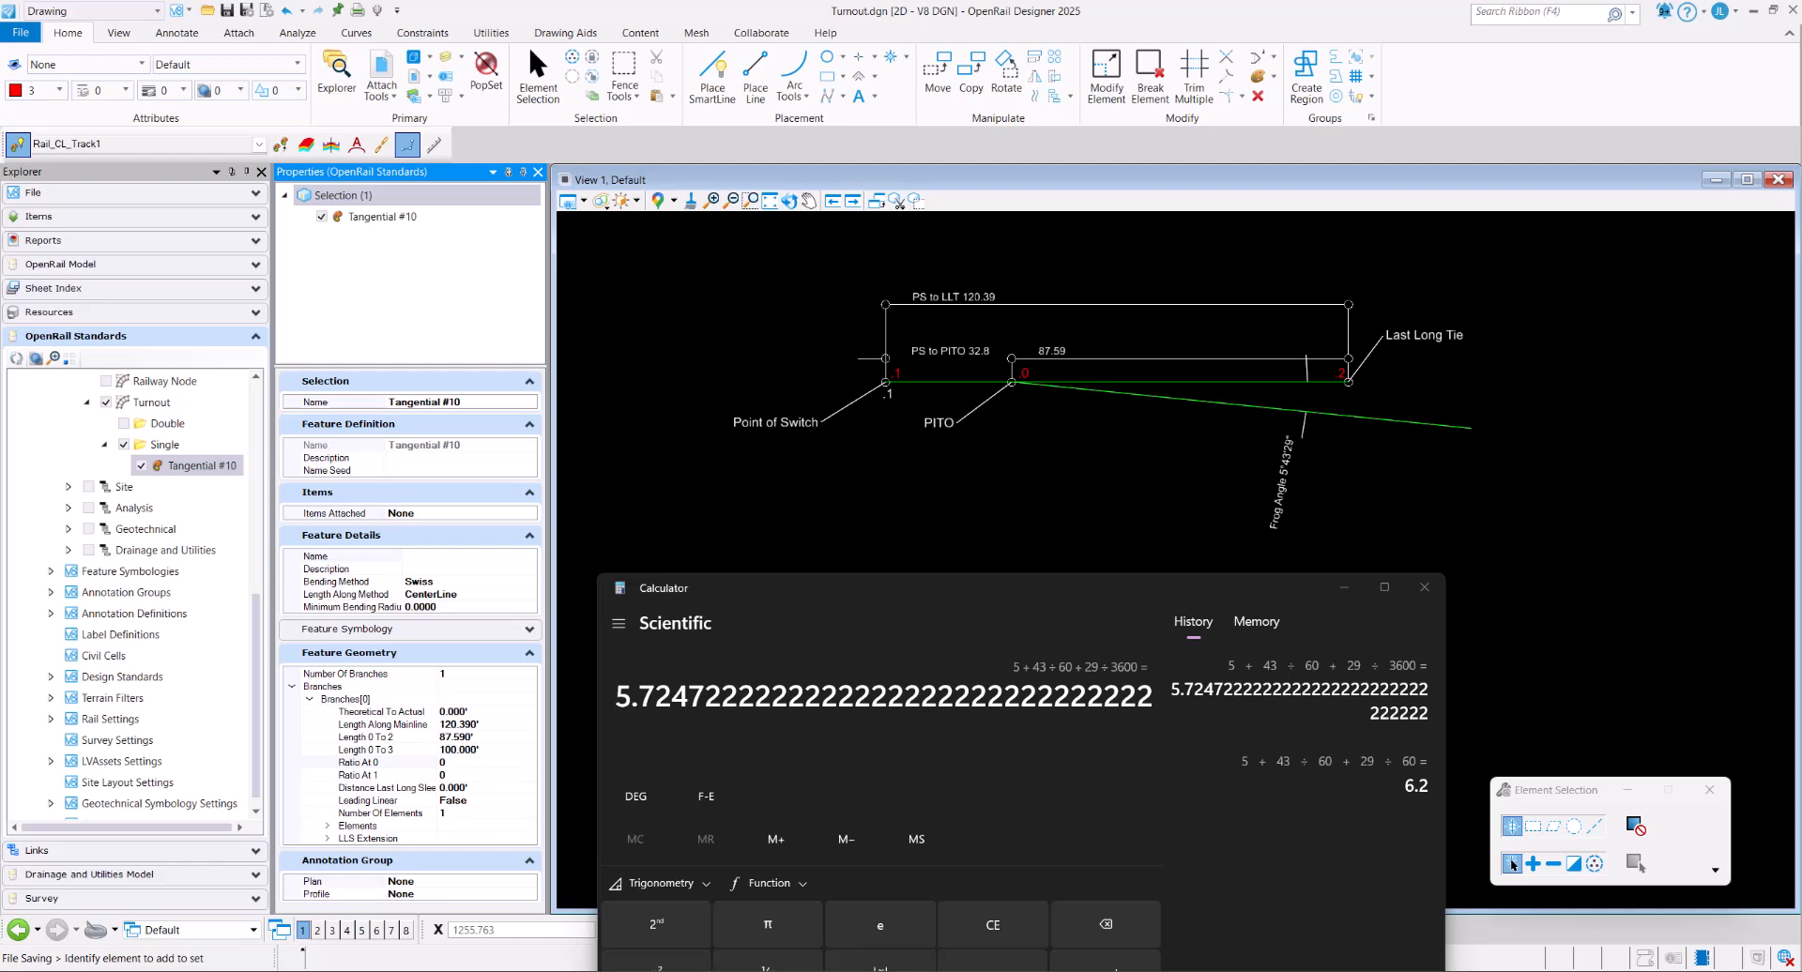
left_click_drag(843, 588, 844, 571)
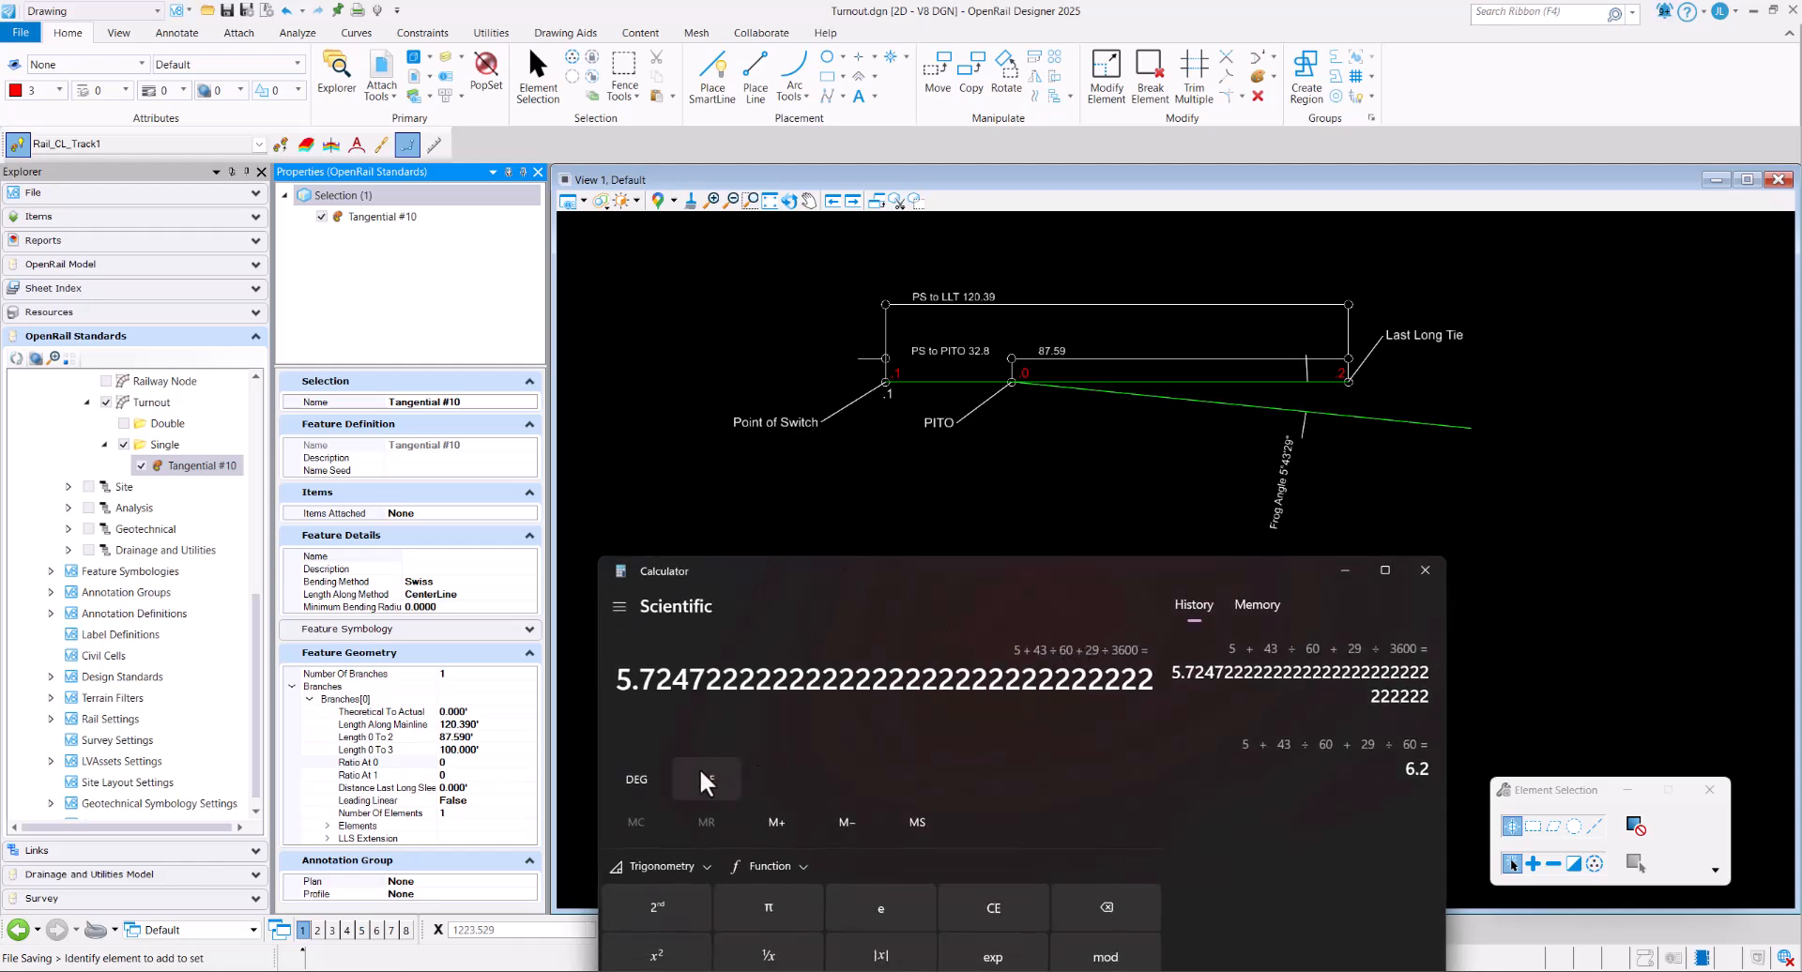
left_click(705, 868)
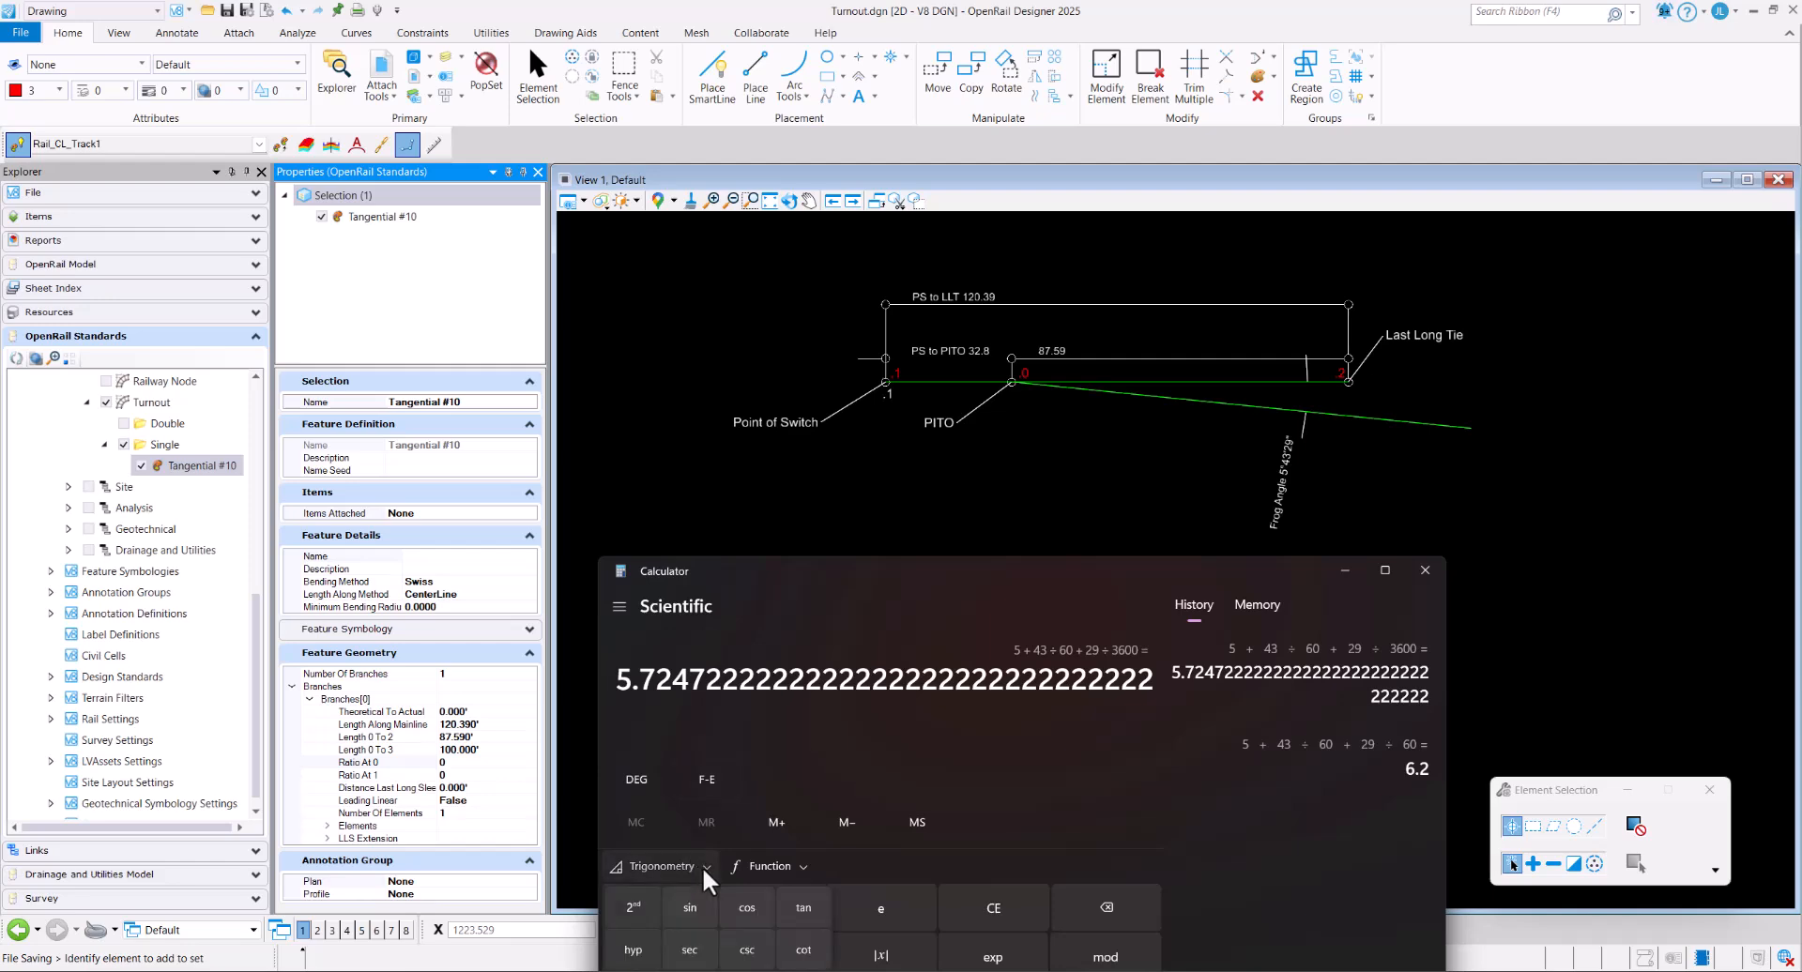
left_click(802, 908)
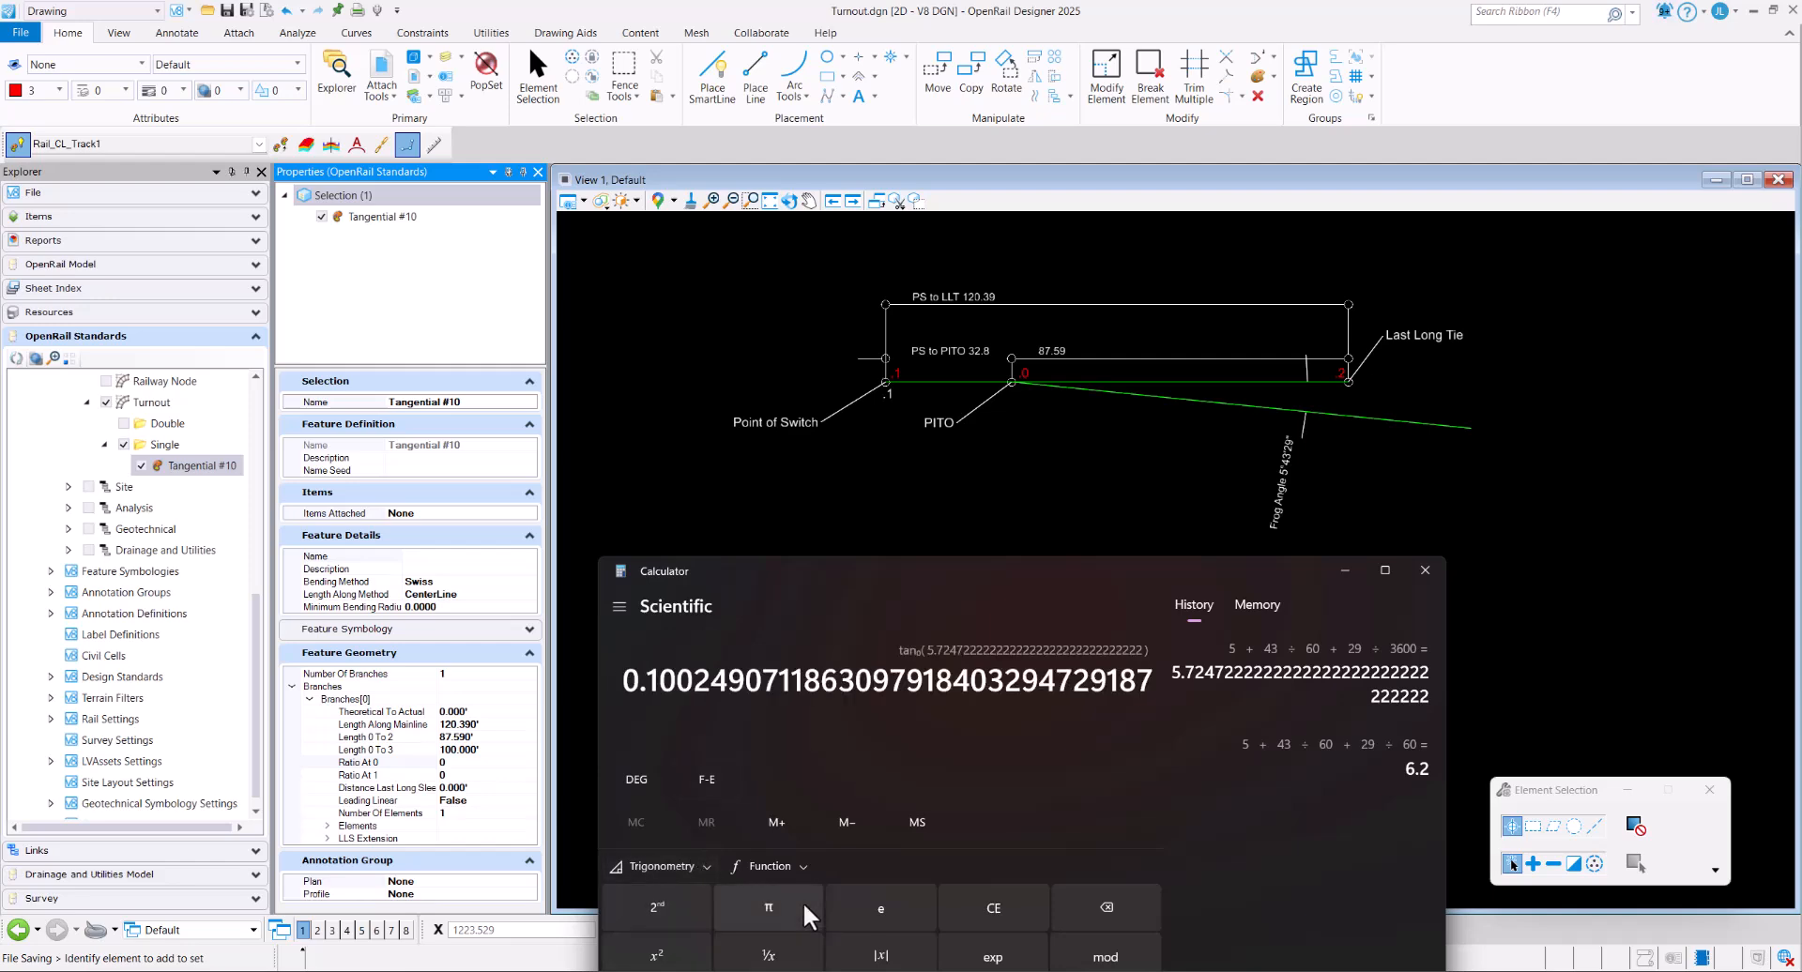
left_click_drag(796, 579, 819, 505)
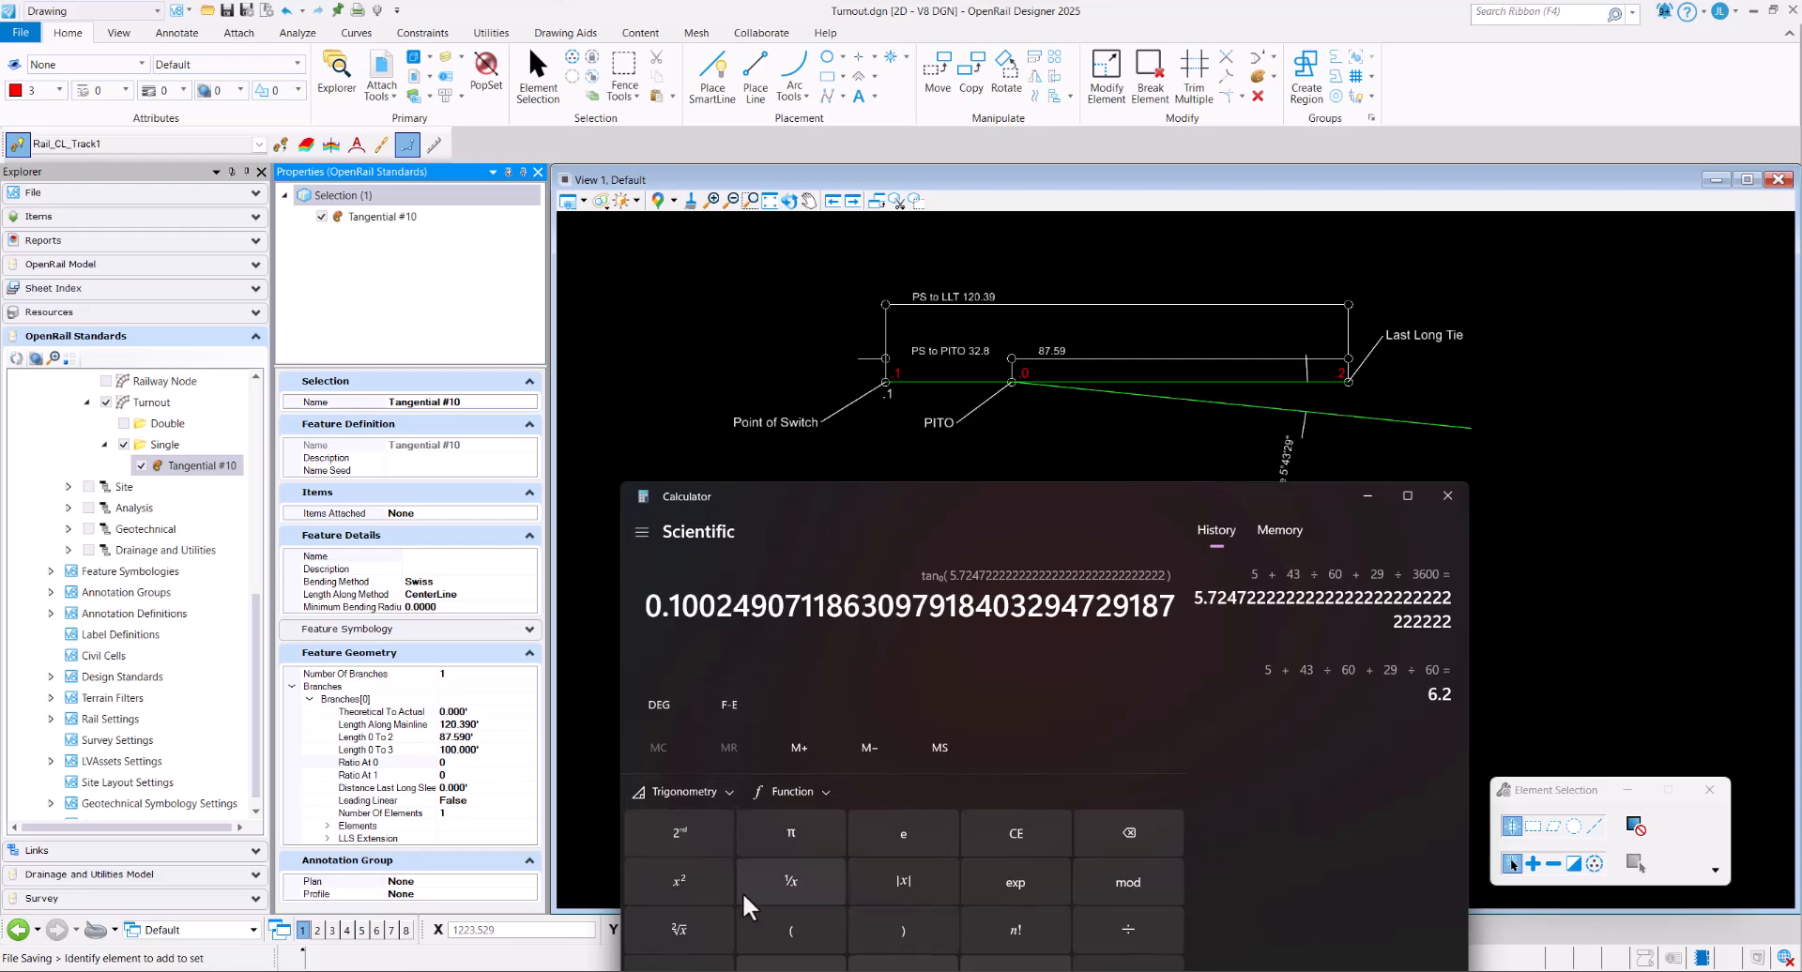
left_click(788, 887)
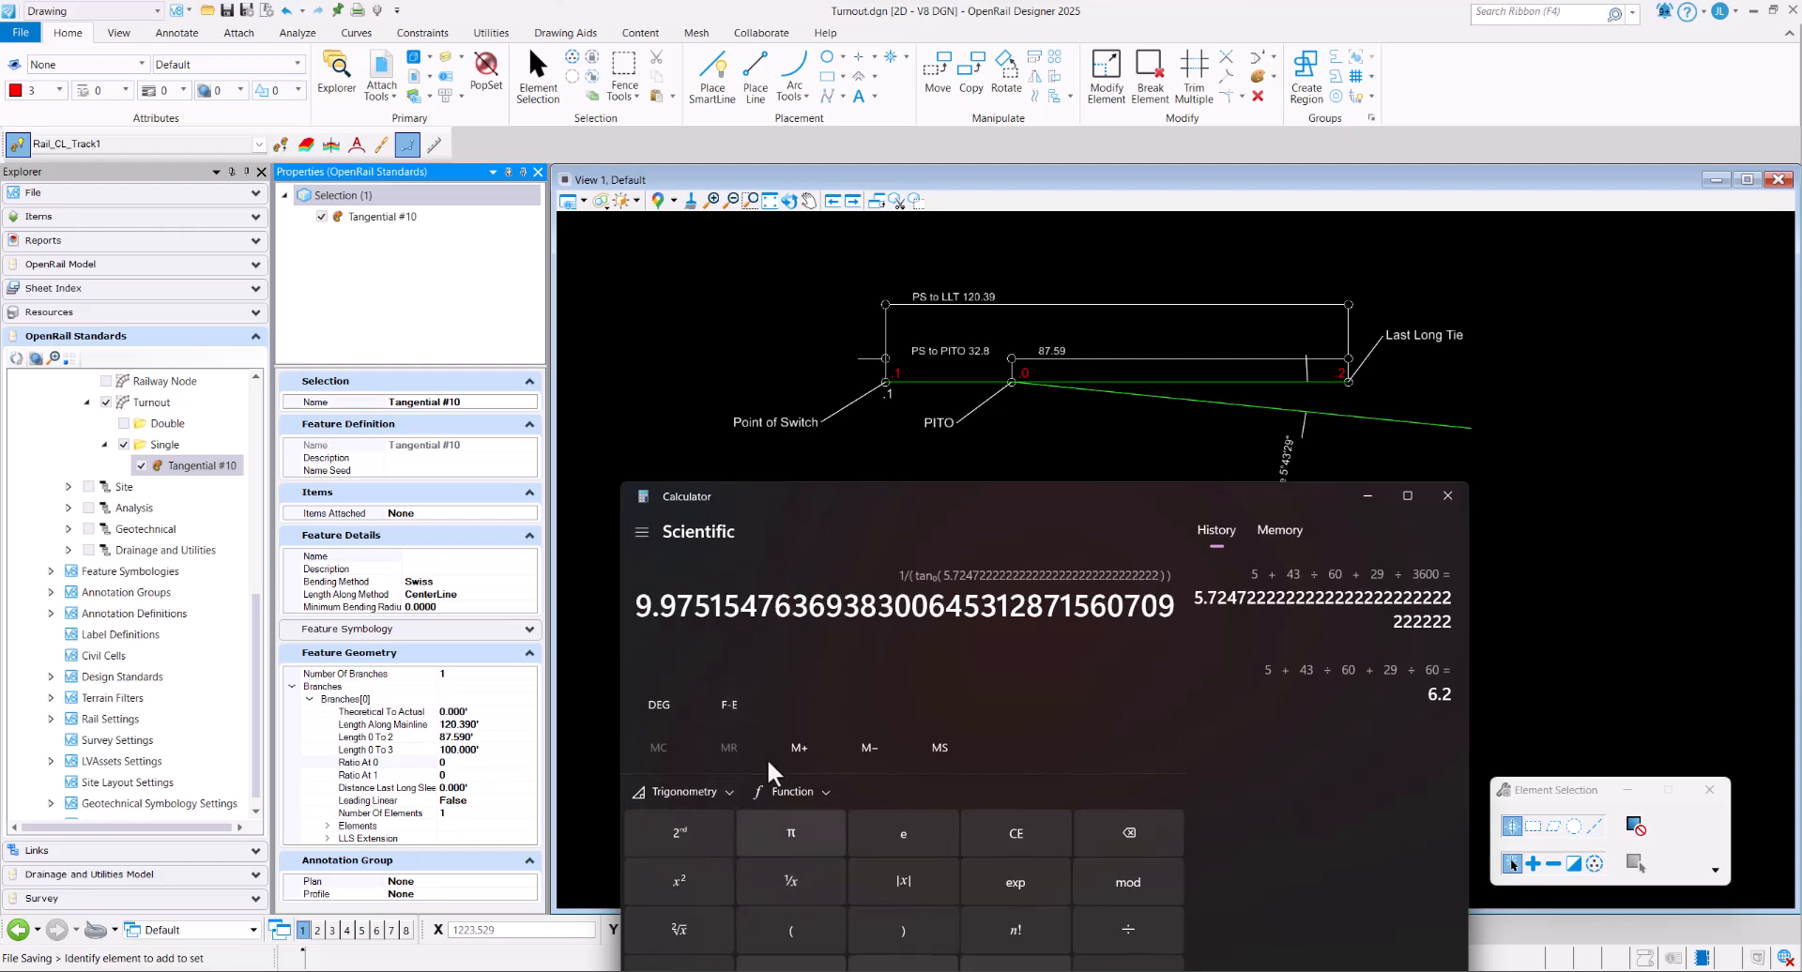
Copy 9.97515476 from the calculator result and paste it as the Ratio At 0 of Branches[0] in OpenRail Designer.
left_click_drag(789, 608, 626, 611)
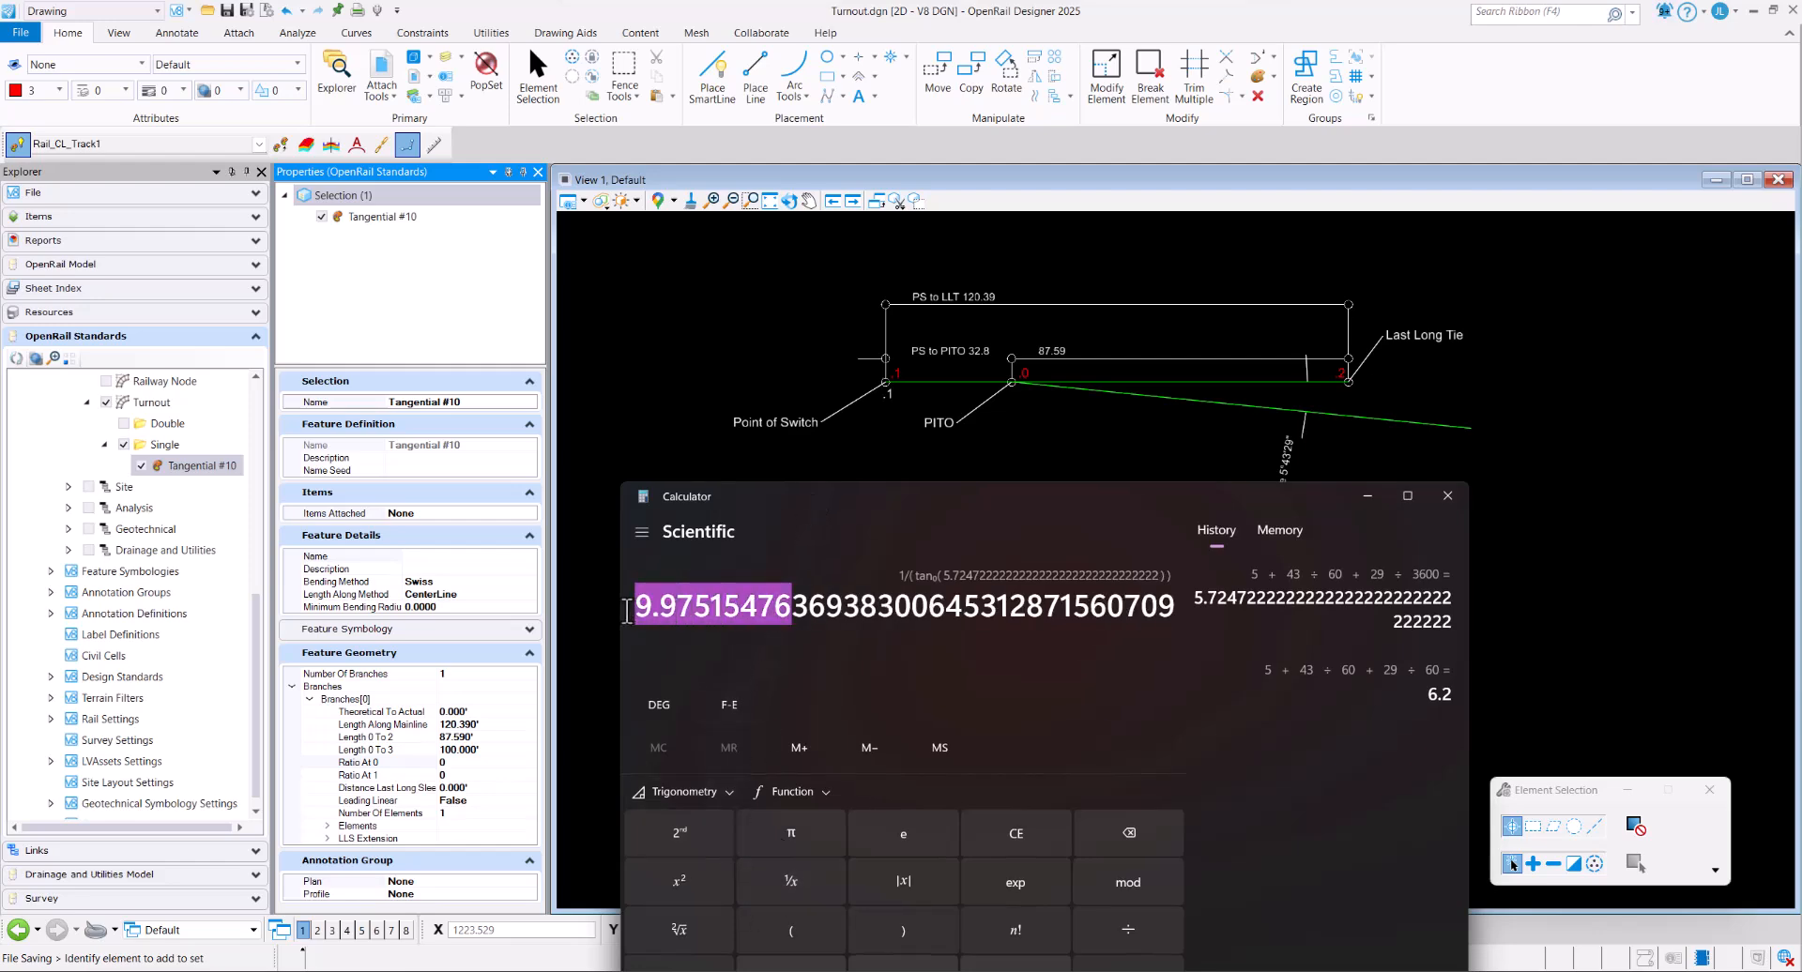
right_click(643, 608)
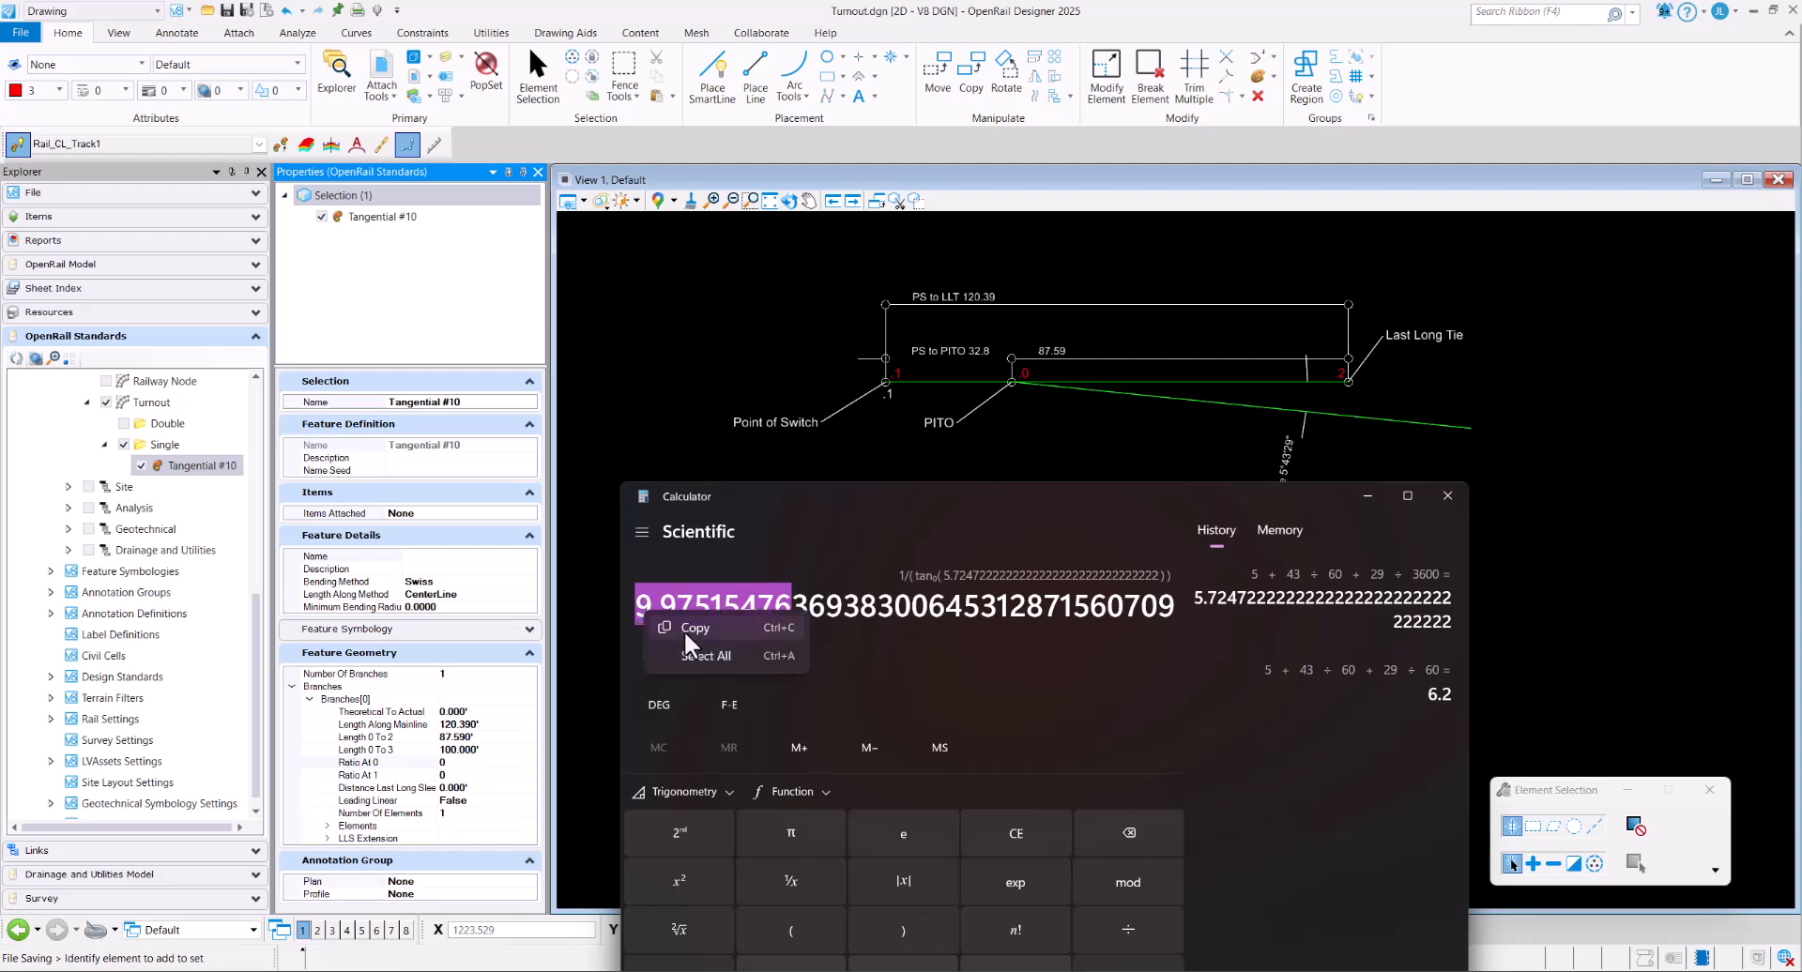
left_click(668, 630)
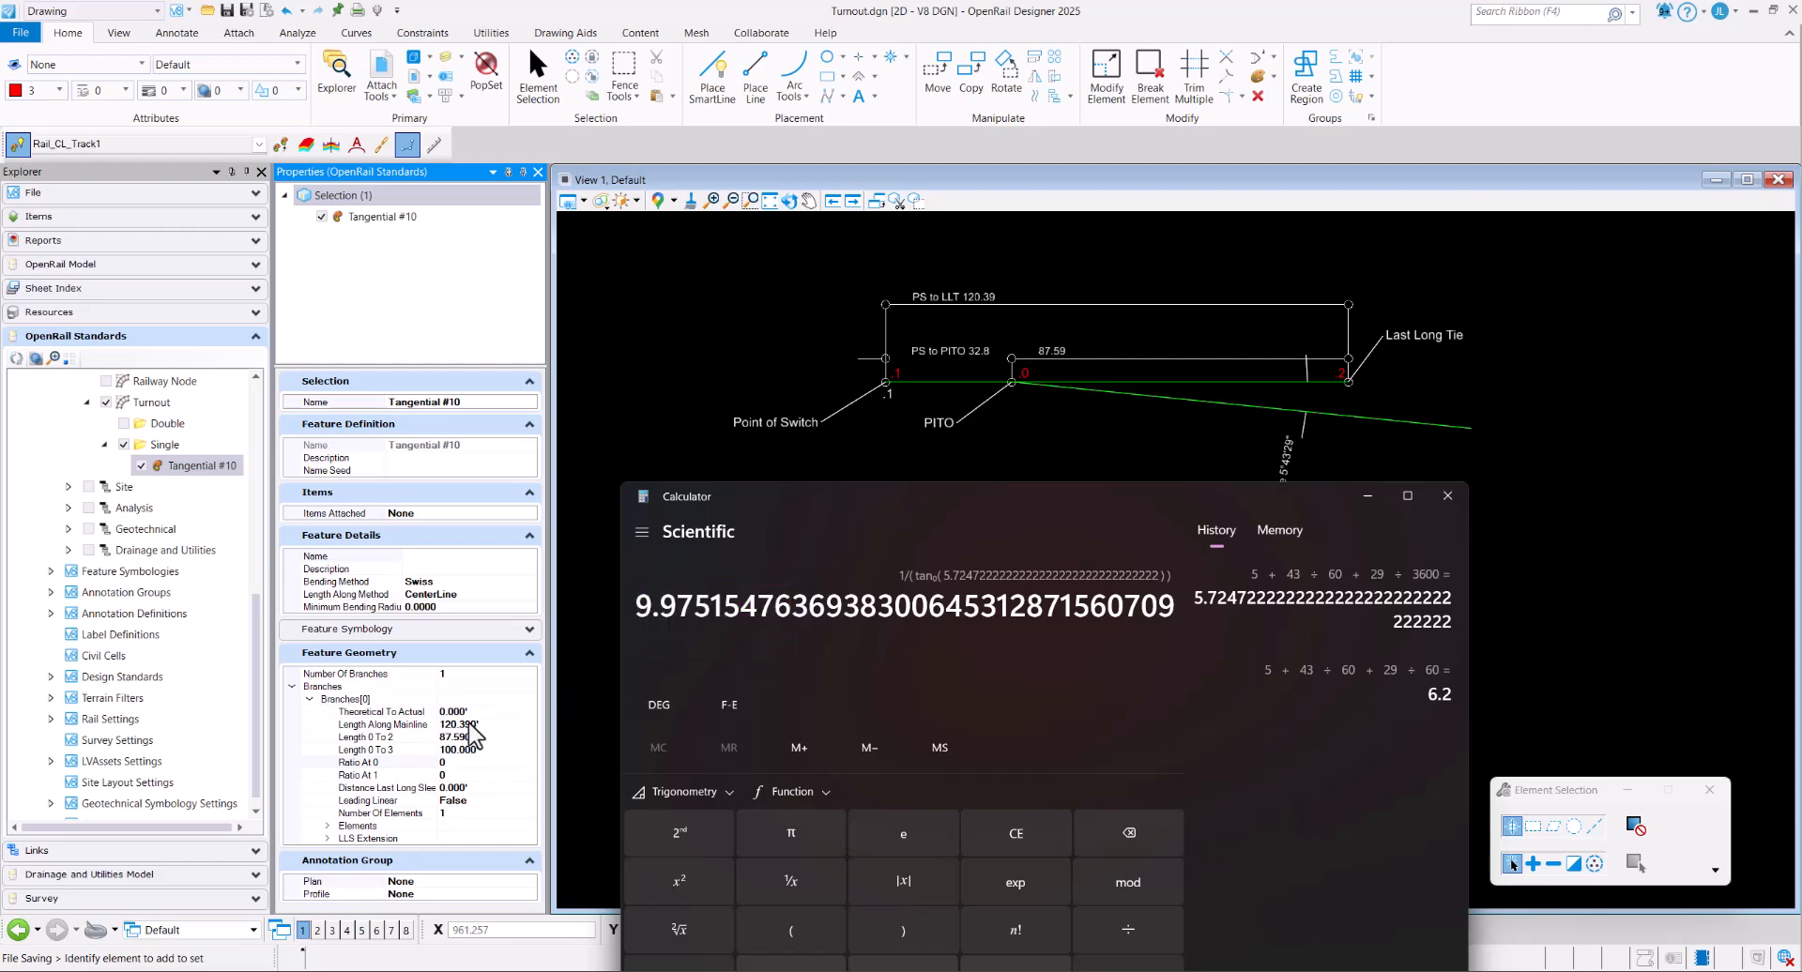
left_click(465, 764)
left_click(460, 765)
right_click(460, 765)
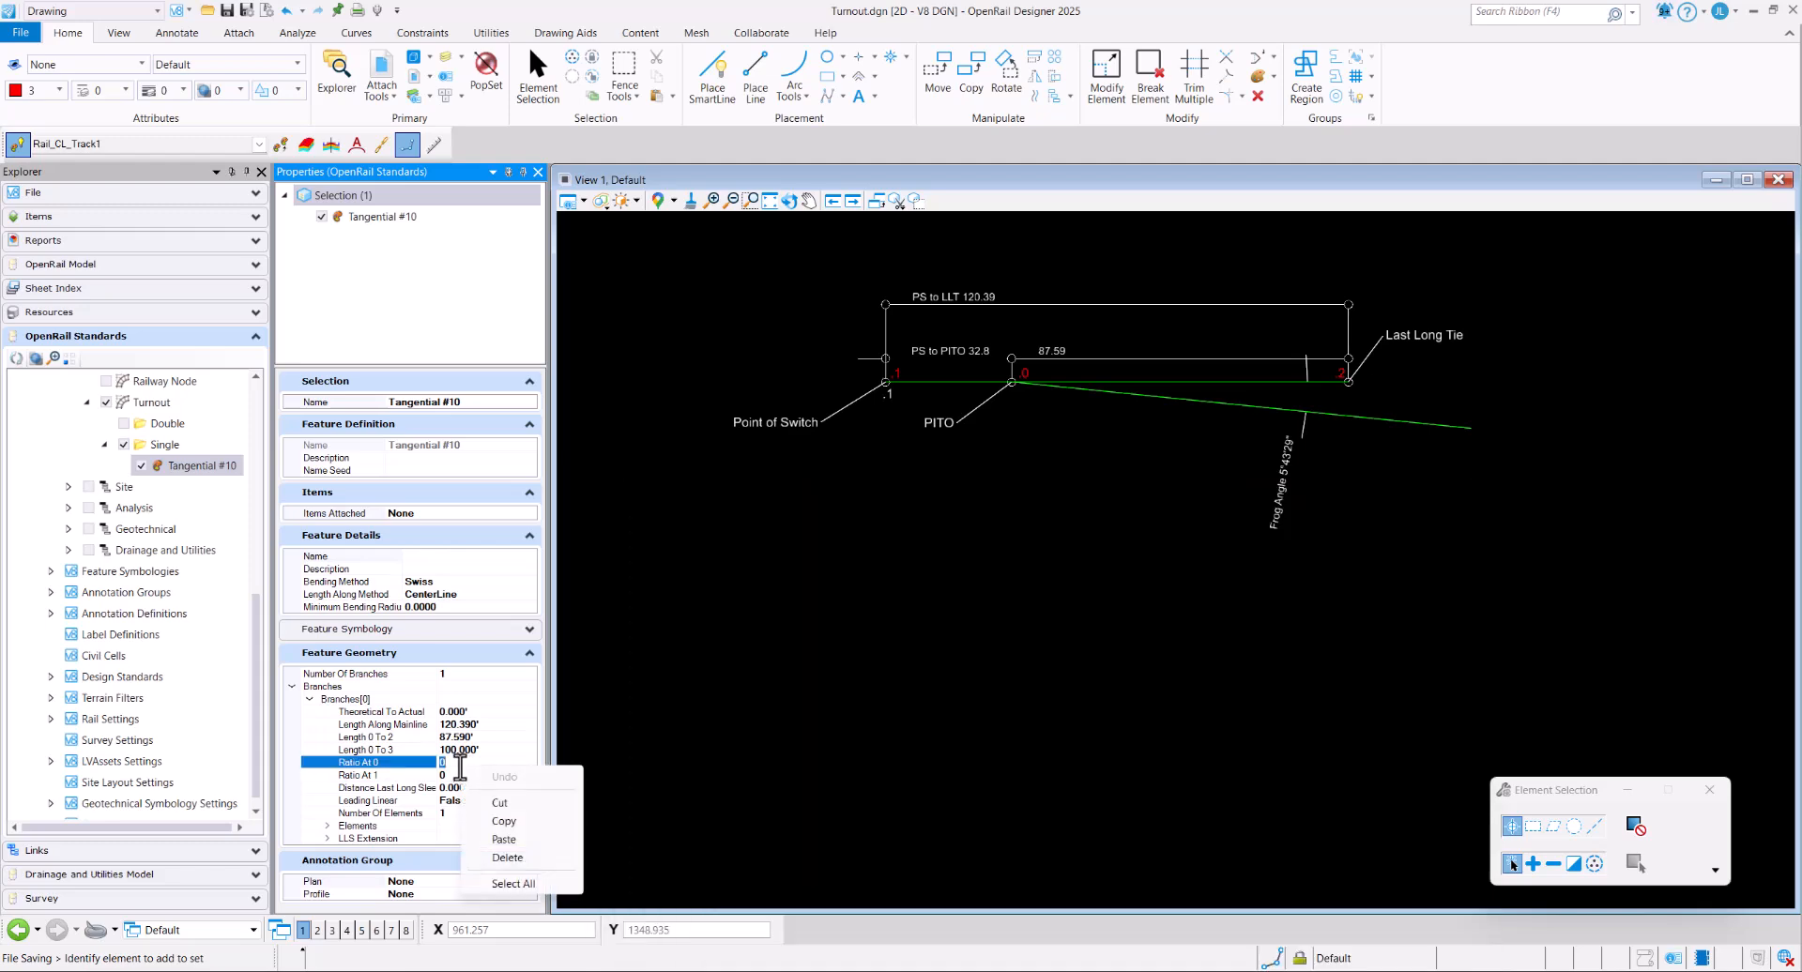
left_click(498, 850)
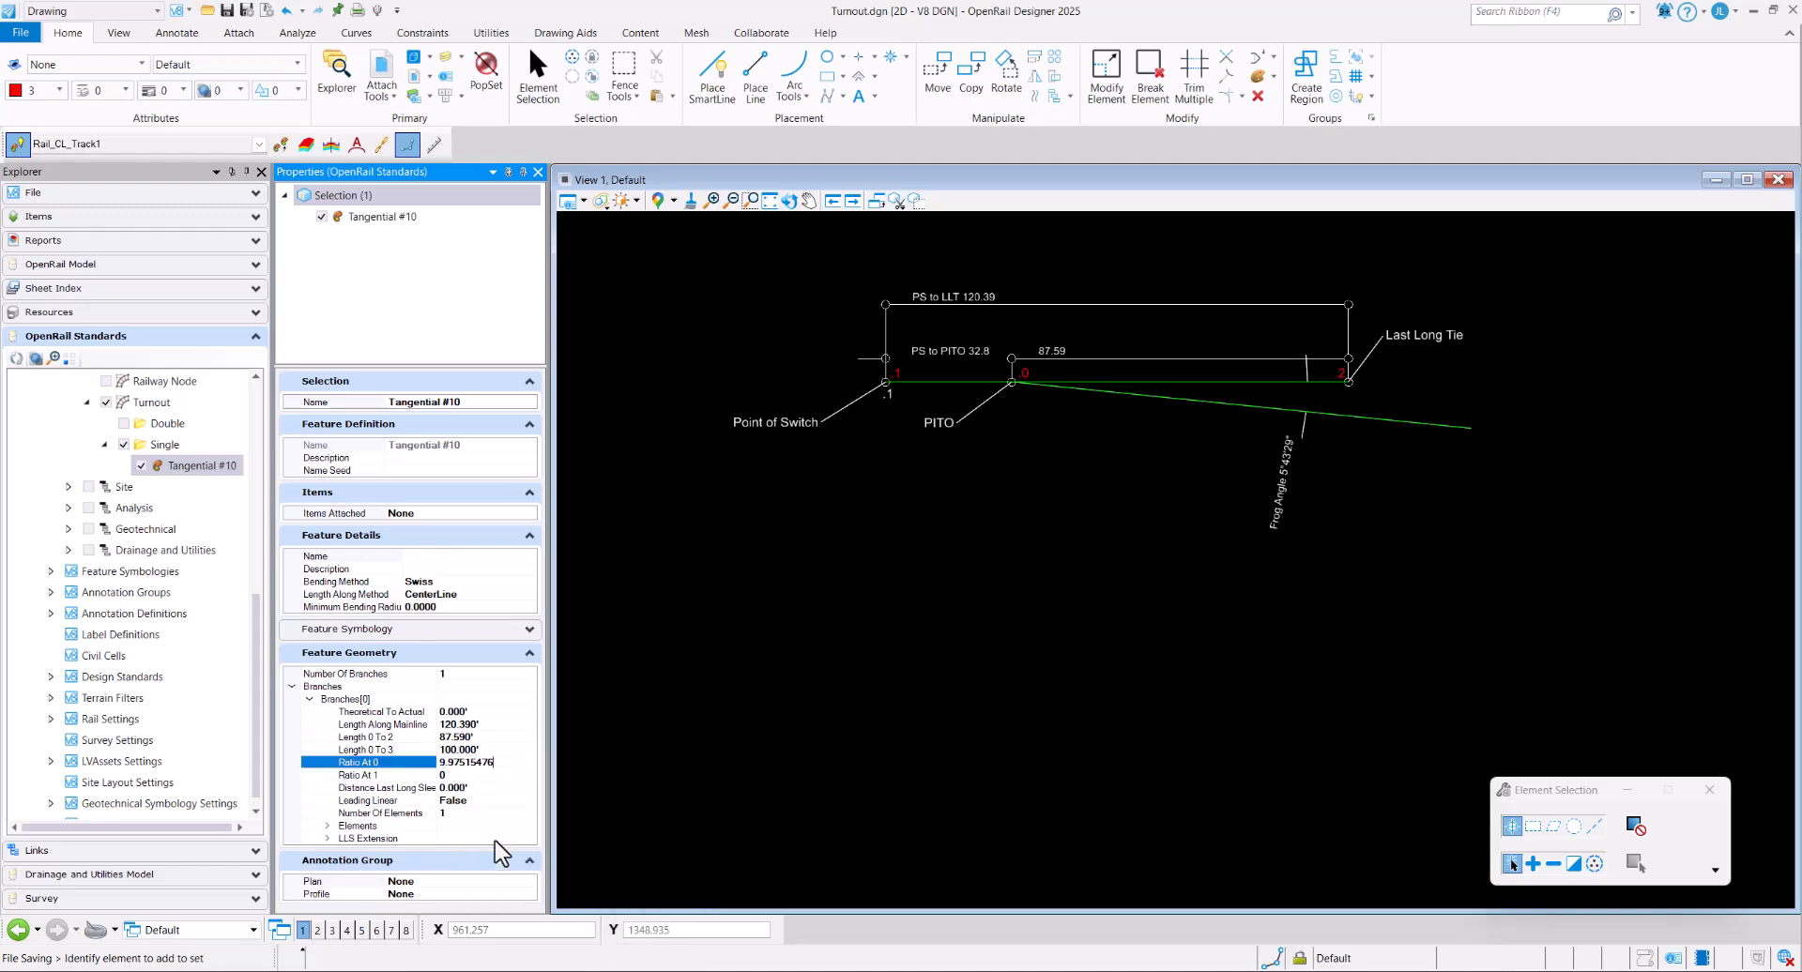
key("Return")
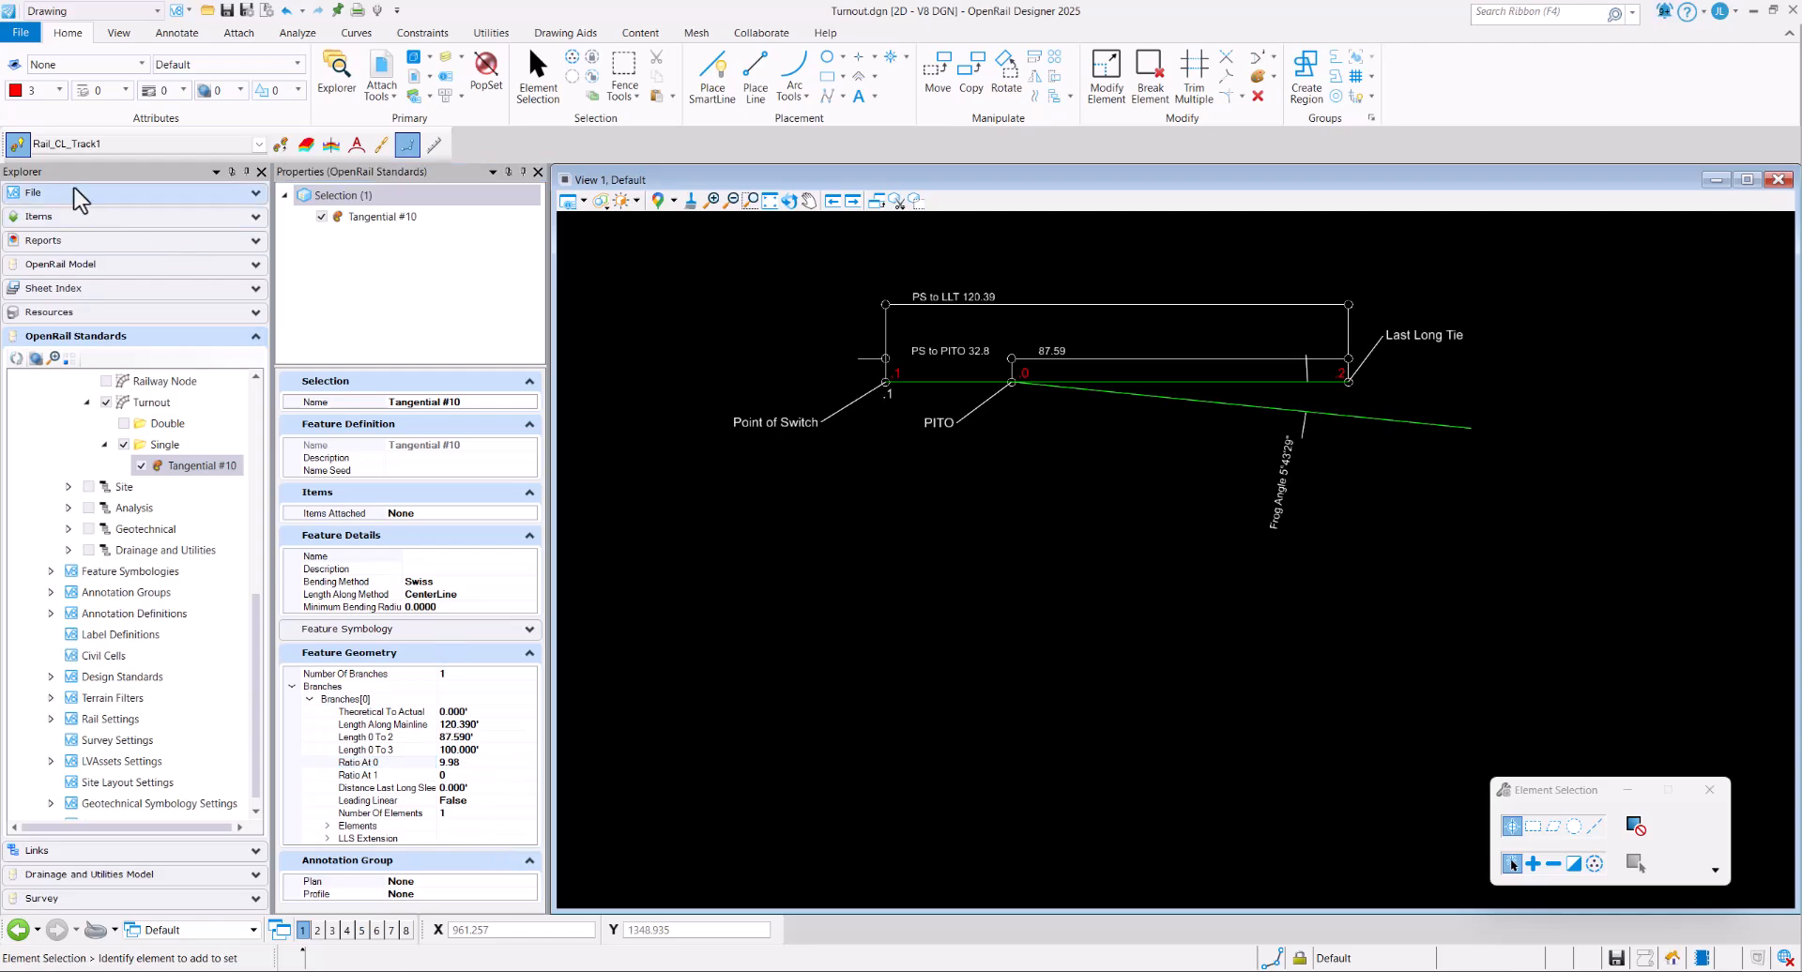
Set the Ratio Settings precision to 0.123456 in the design file's Civil Formatting and save the file settings.
left_click(21, 32)
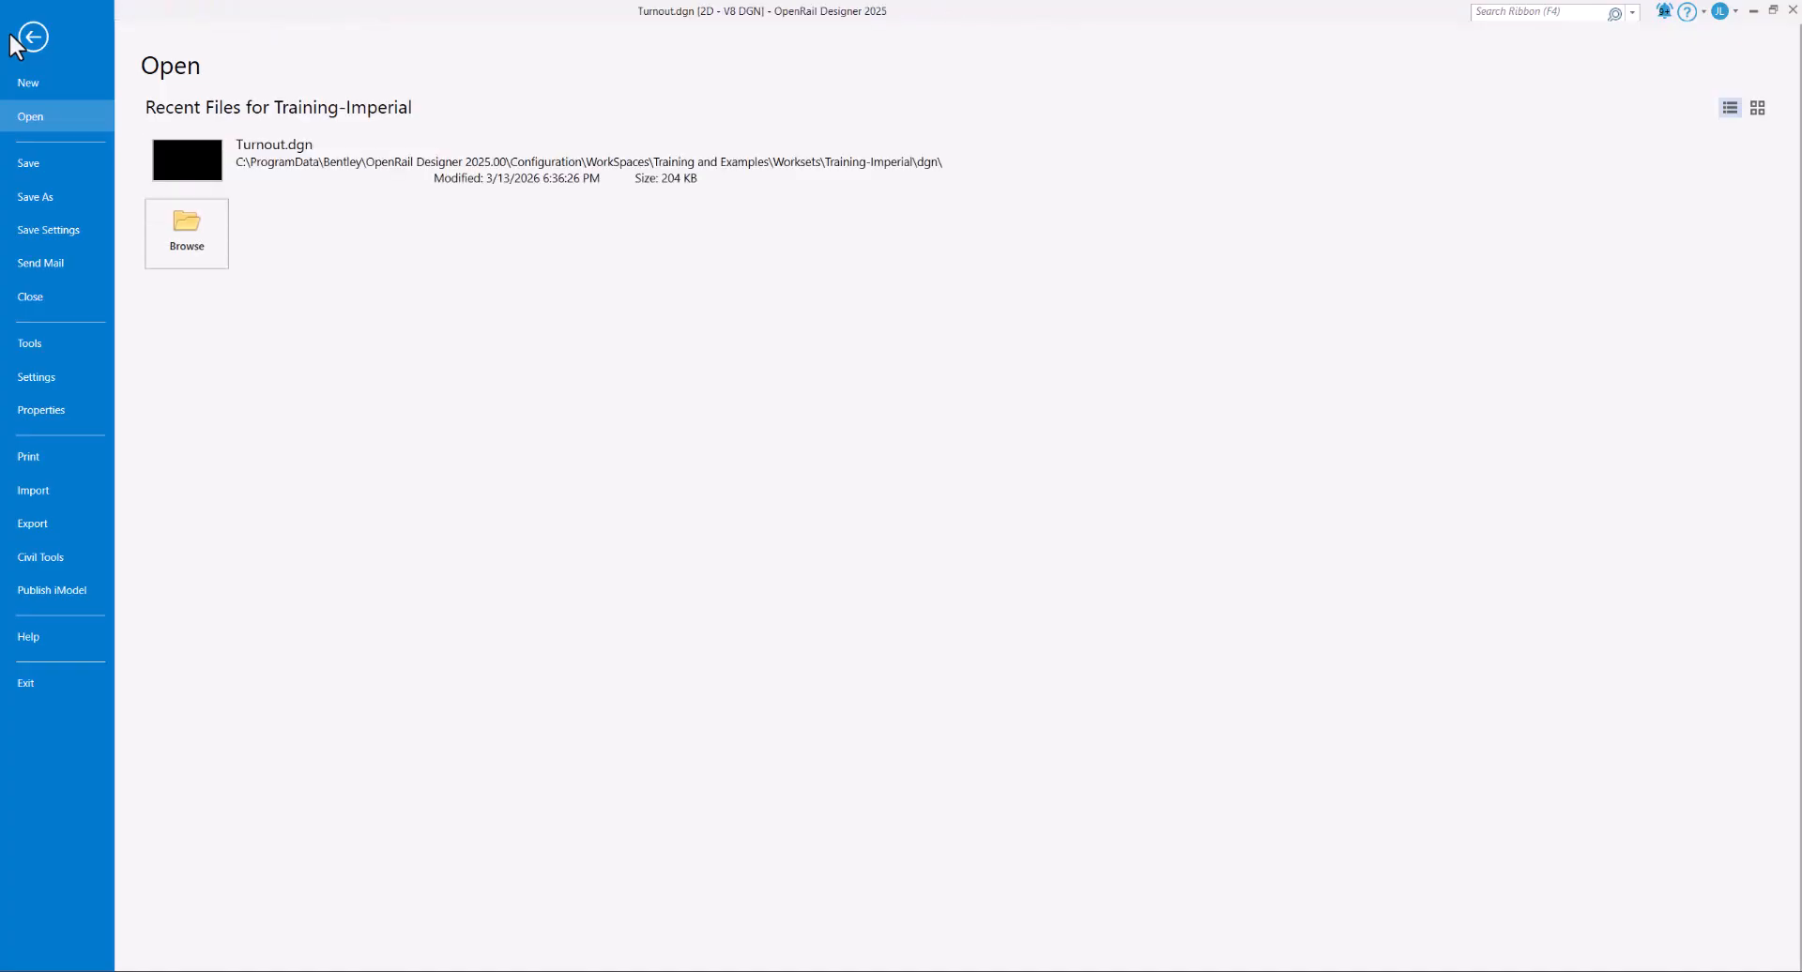
left_click(59, 384)
left_click(188, 172)
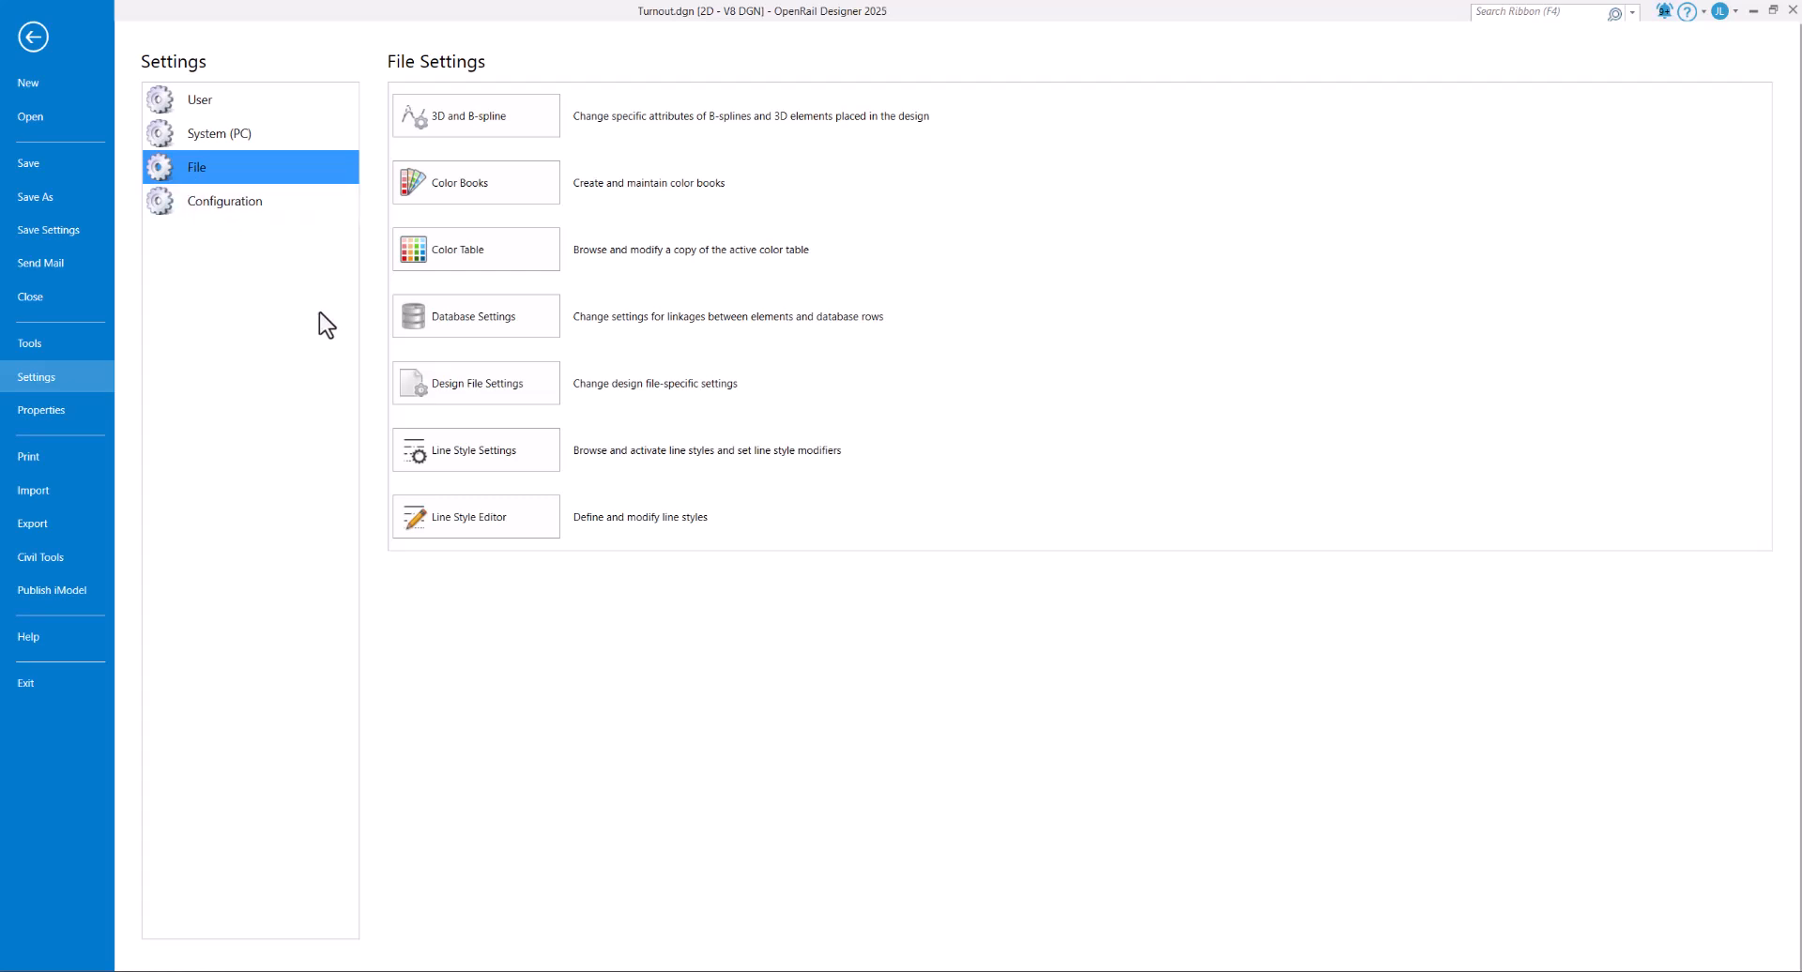
left_click(426, 380)
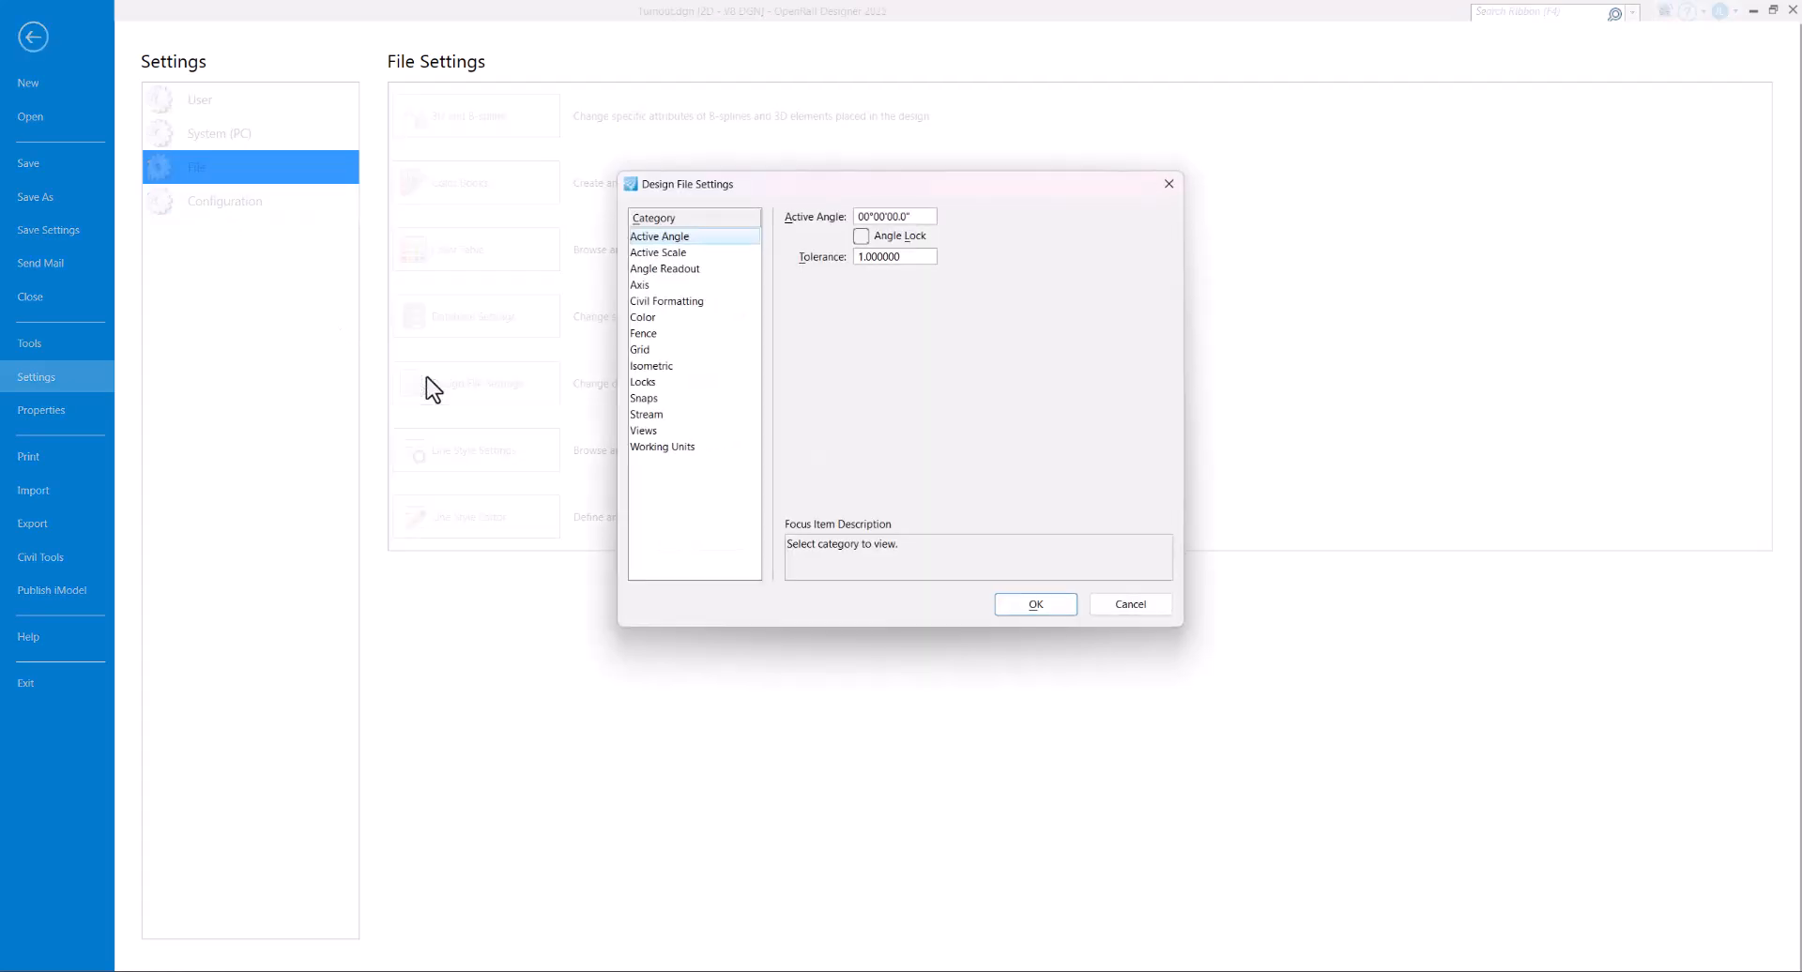
left_click(652, 302)
left_click(1024, 317)
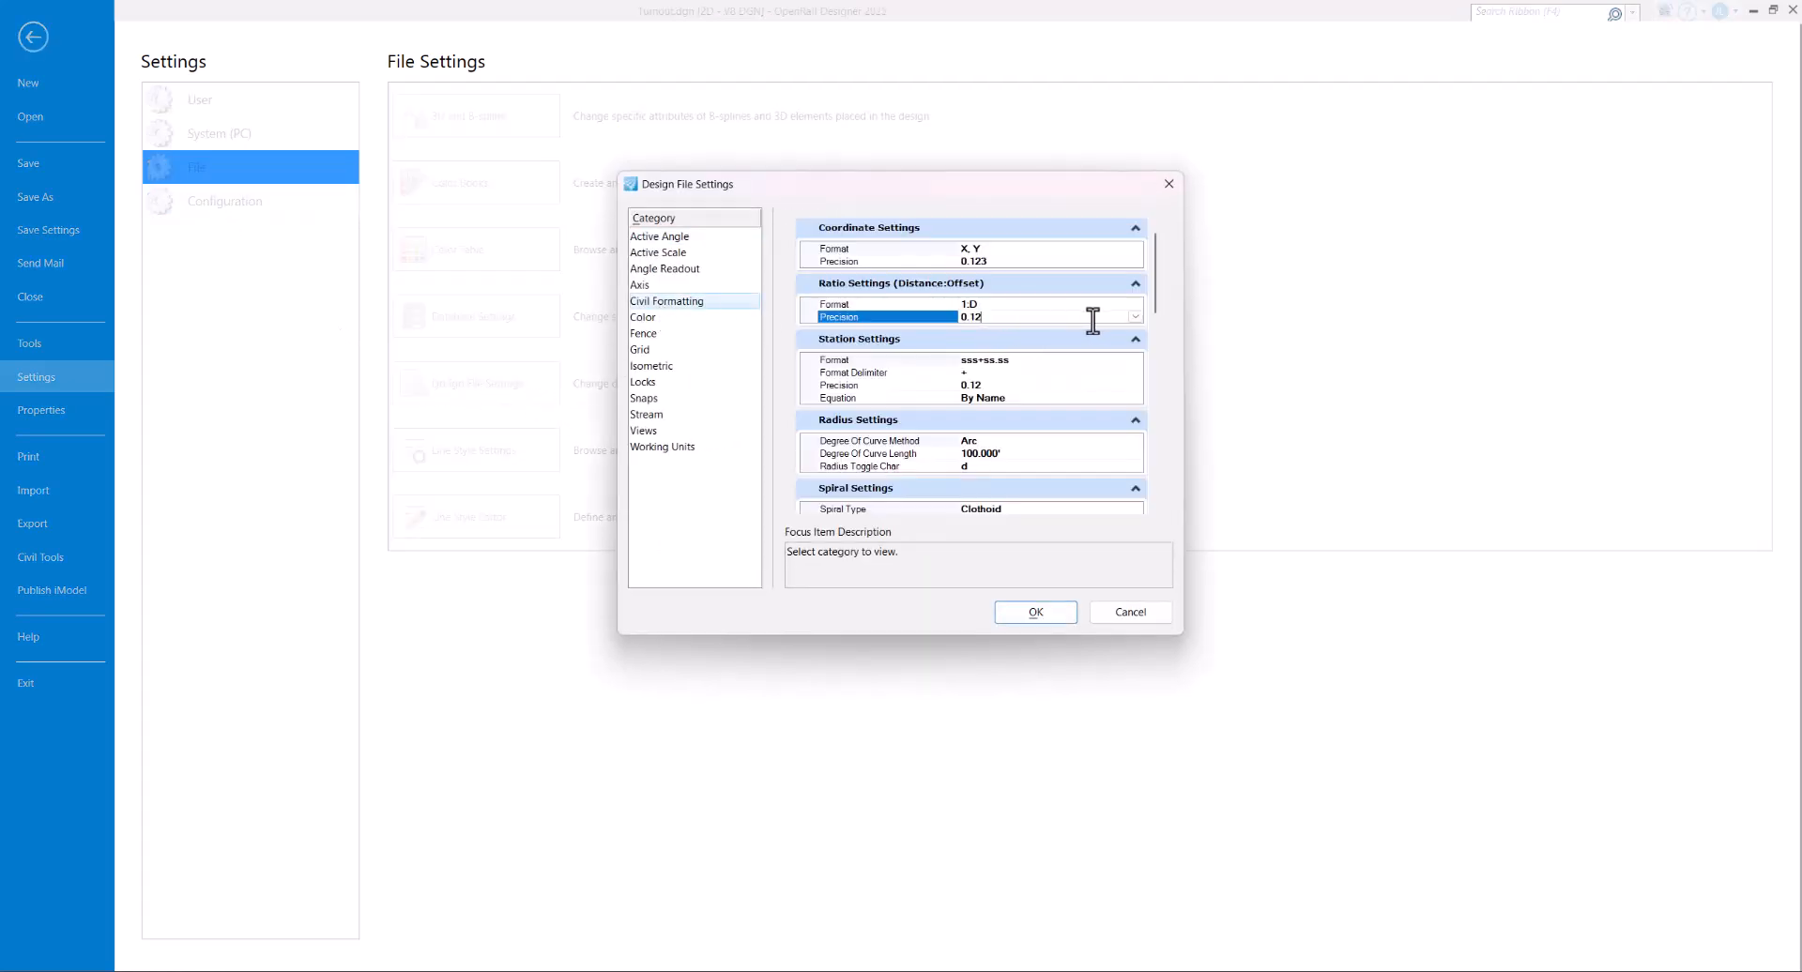
left_click(1135, 318)
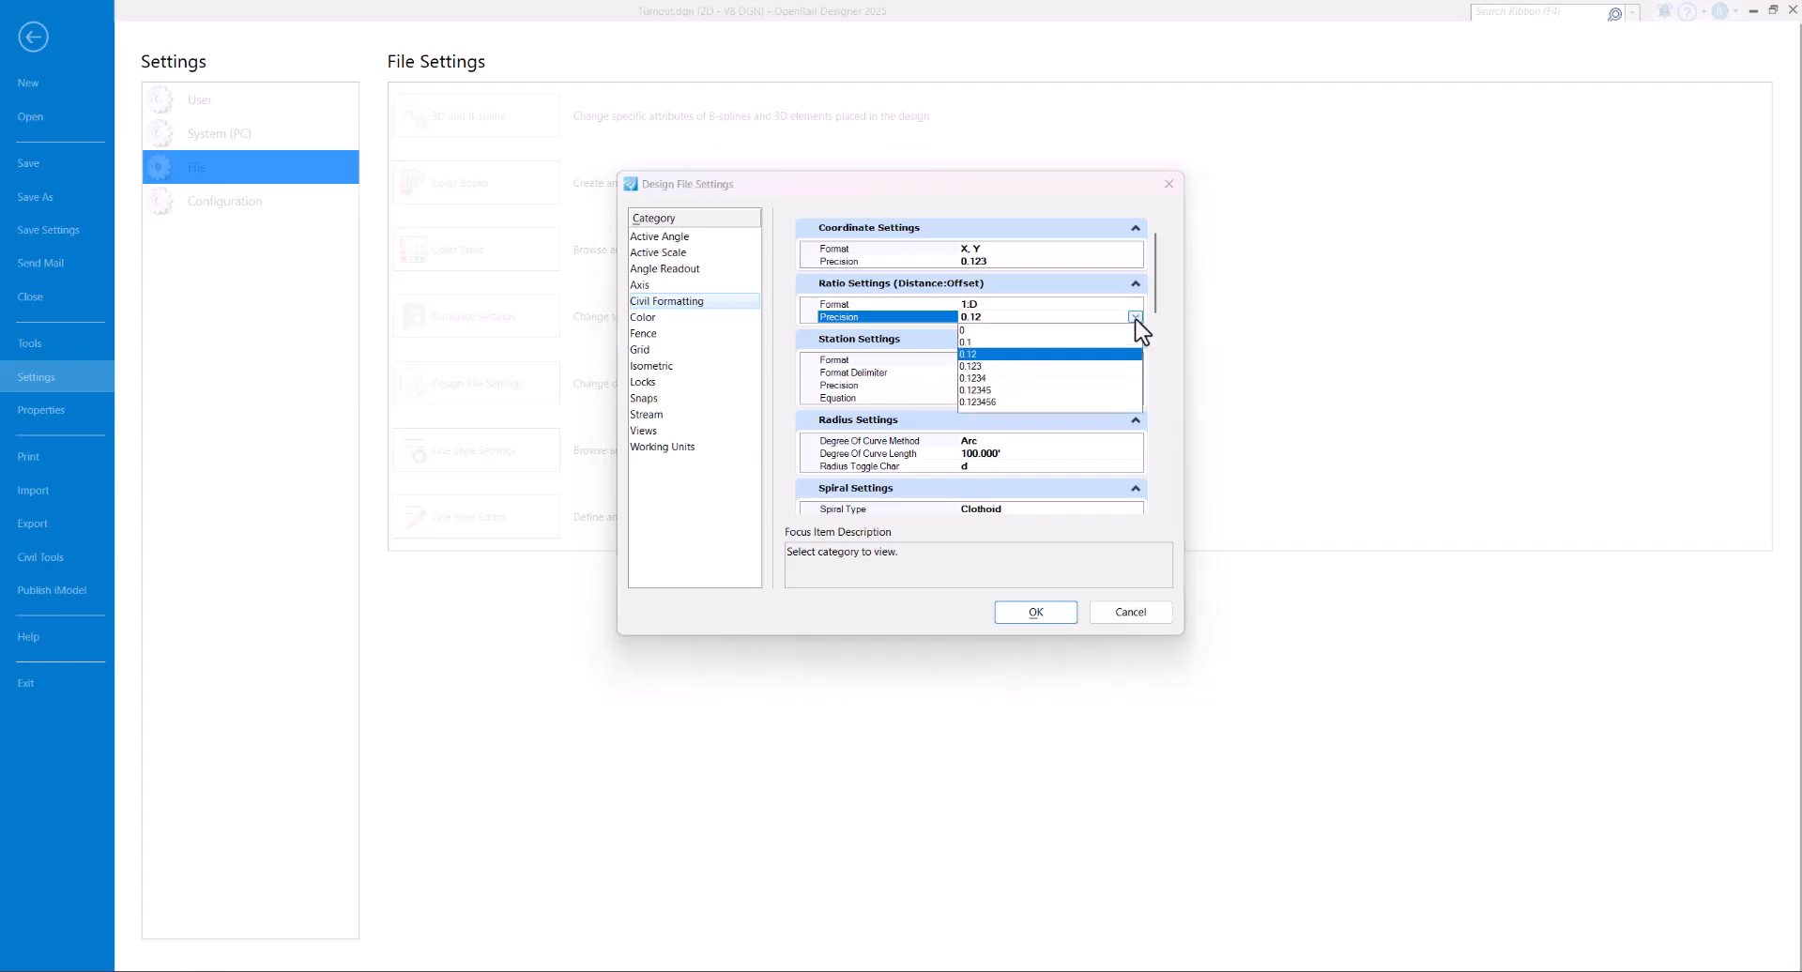
left_click(1023, 403)
left_click(1036, 612)
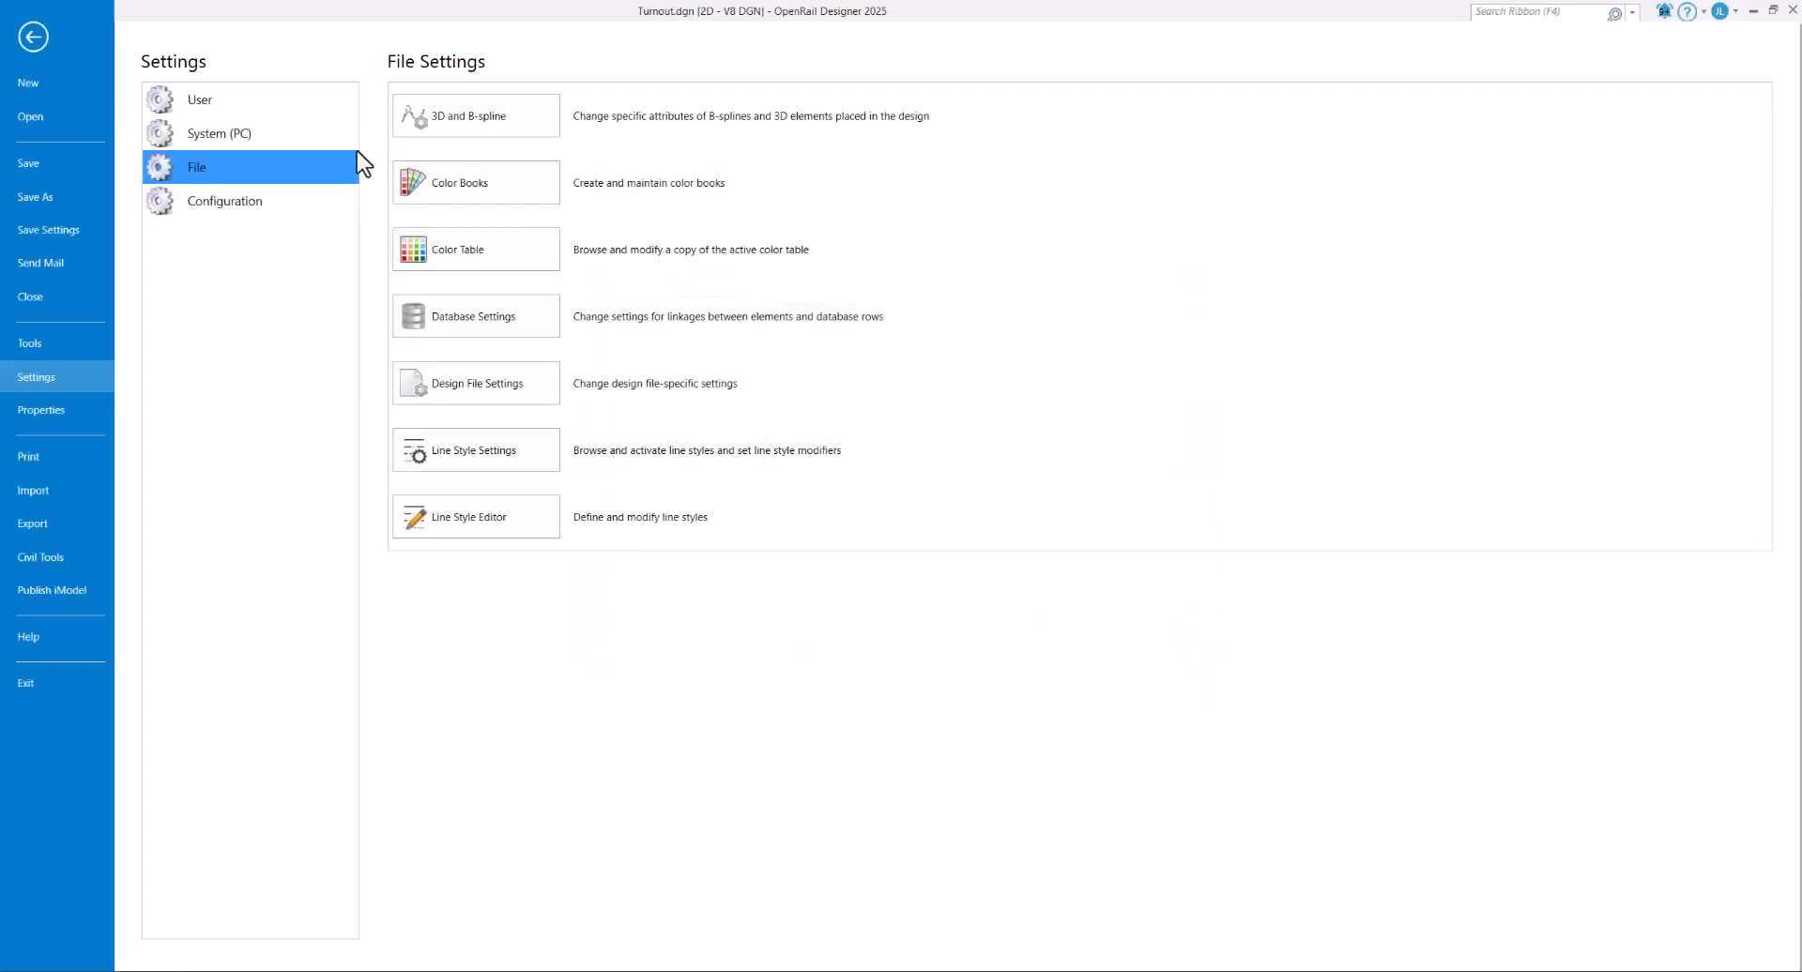
left_click(20, 42)
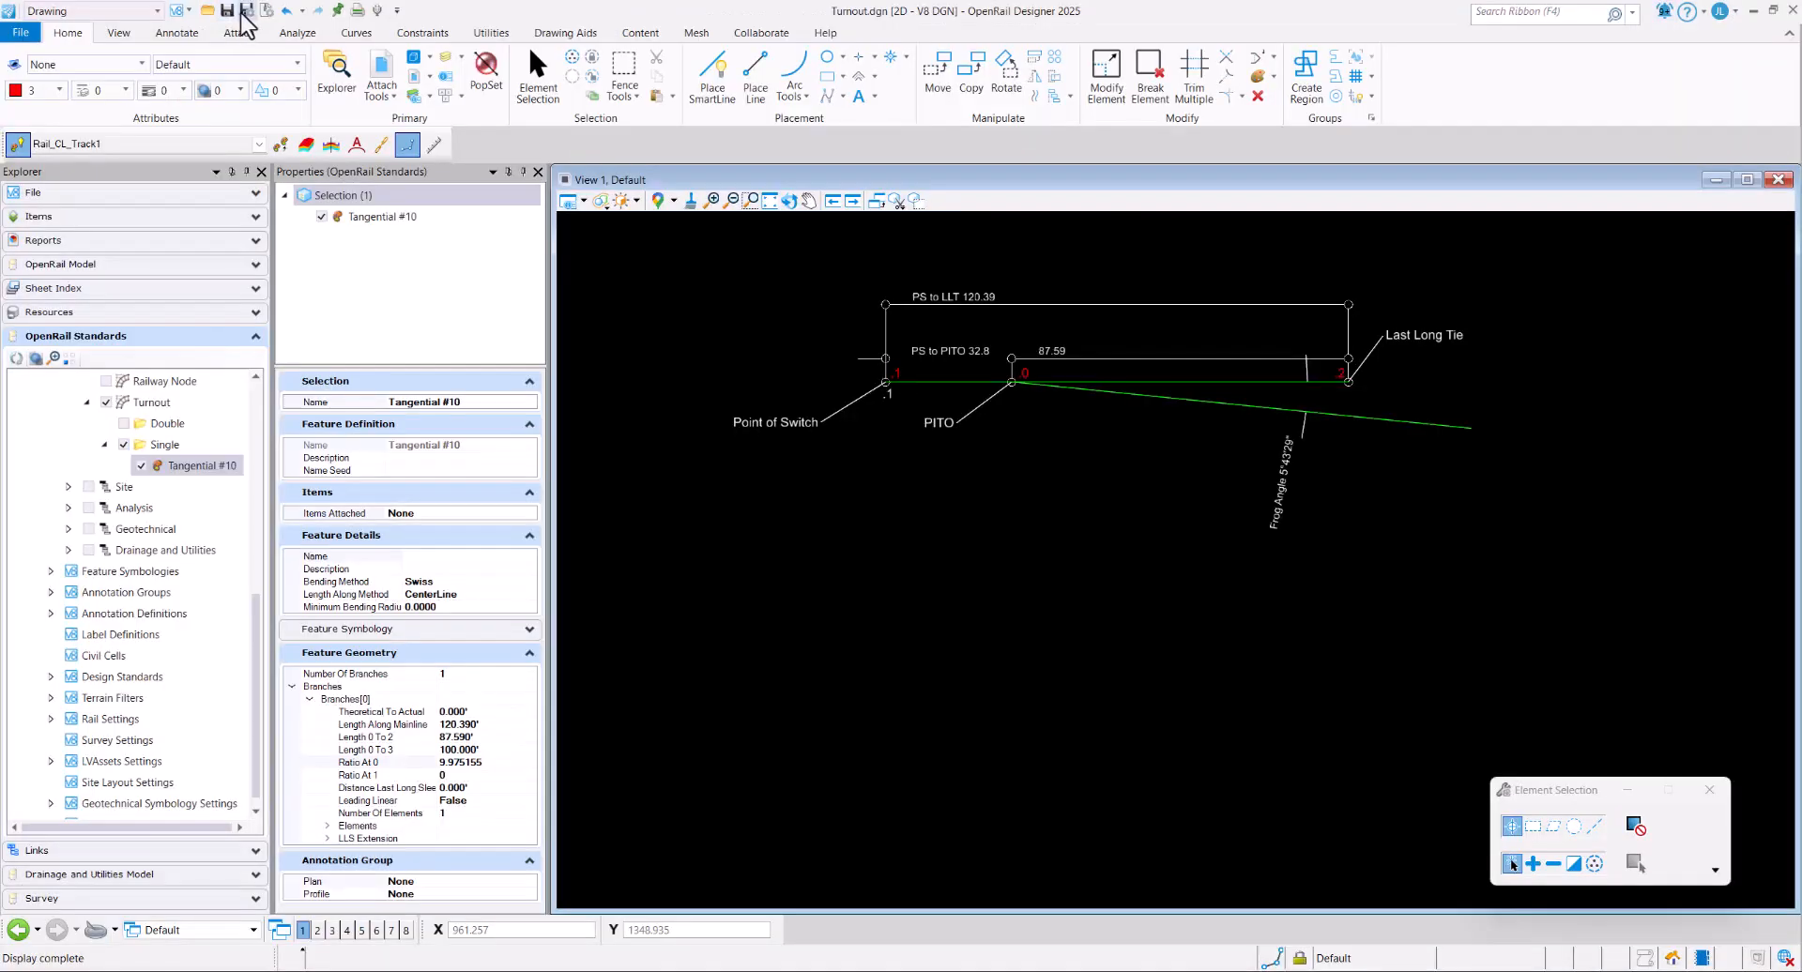
left_click(247, 13)
left_click(508, 738)
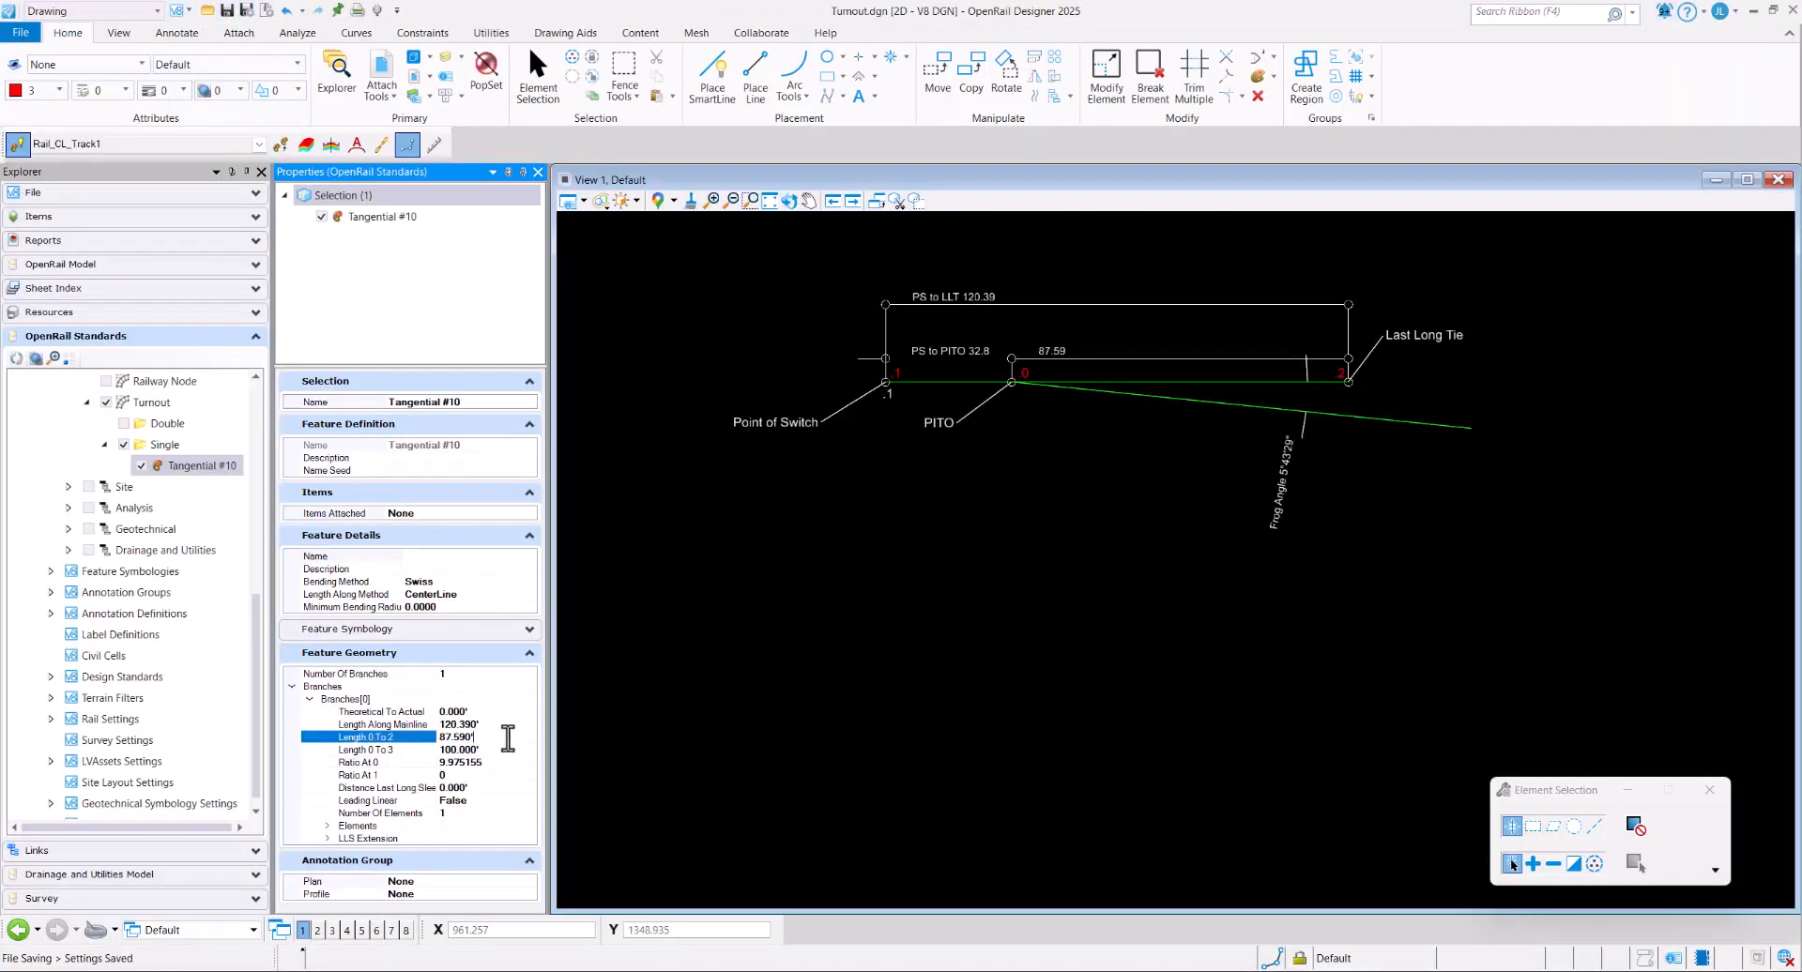
left_click(510, 763)
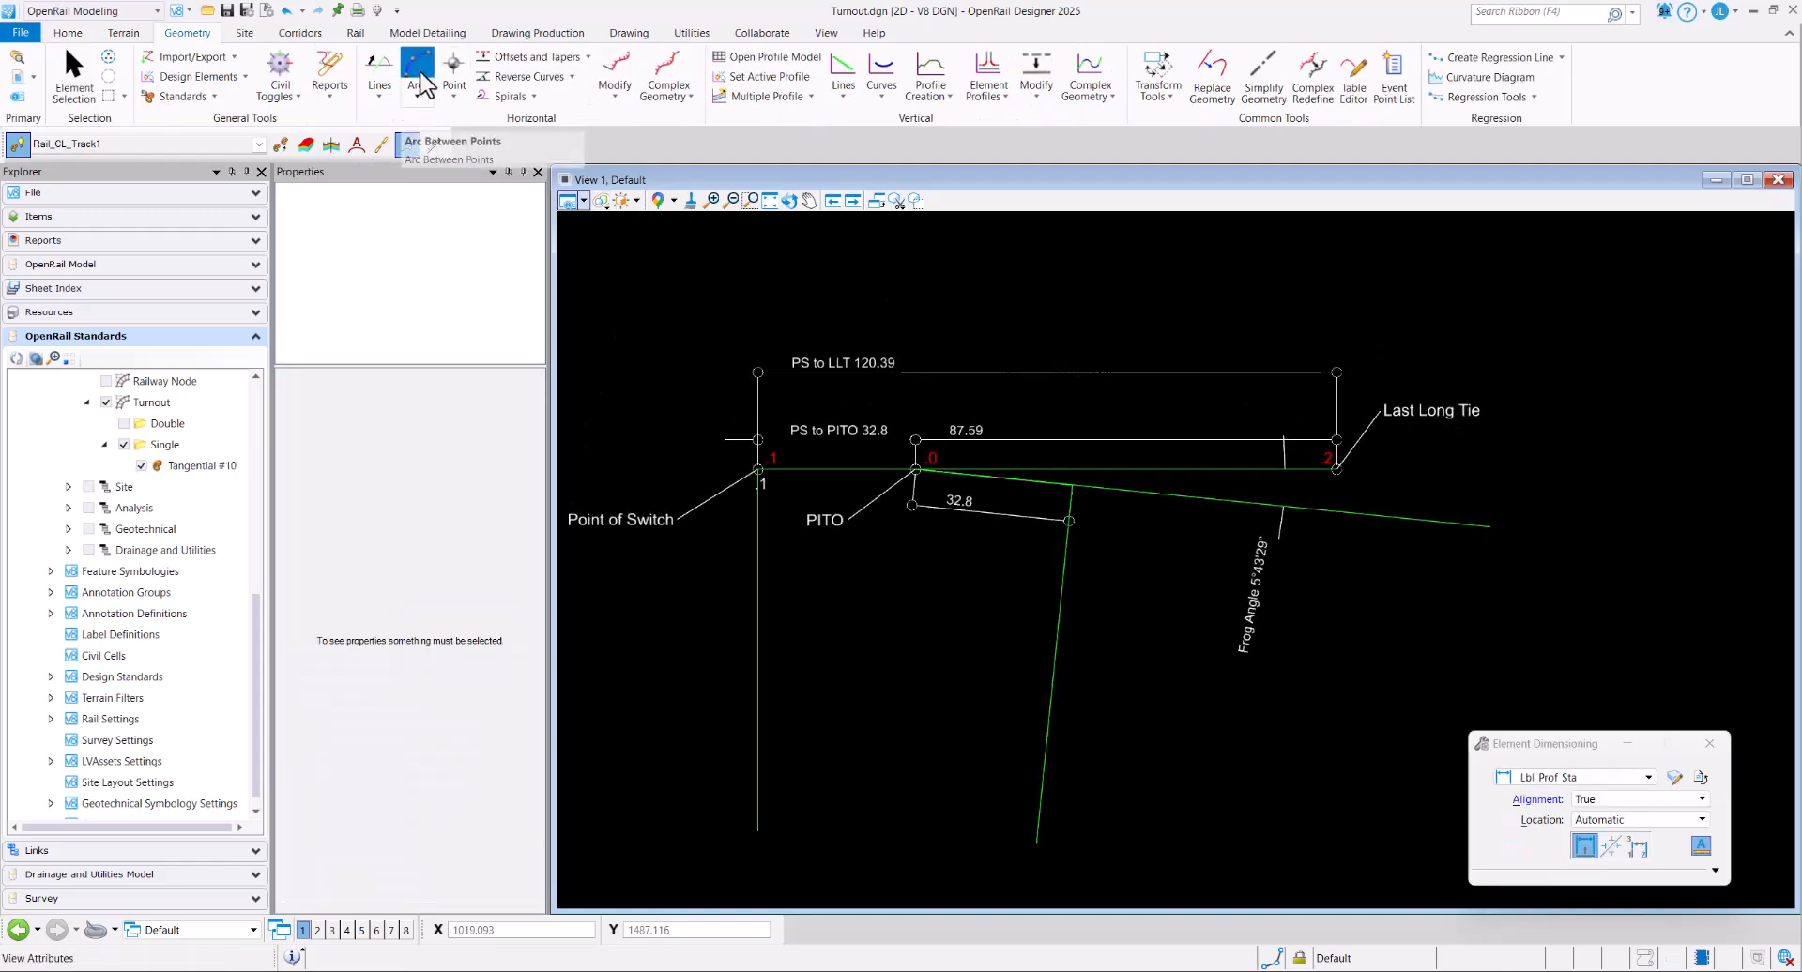
Draw an arc between points from the Point of Switch to the 32.8 mark on the diverging frog-angle line.
left_click(418, 67)
left_click(795, 291)
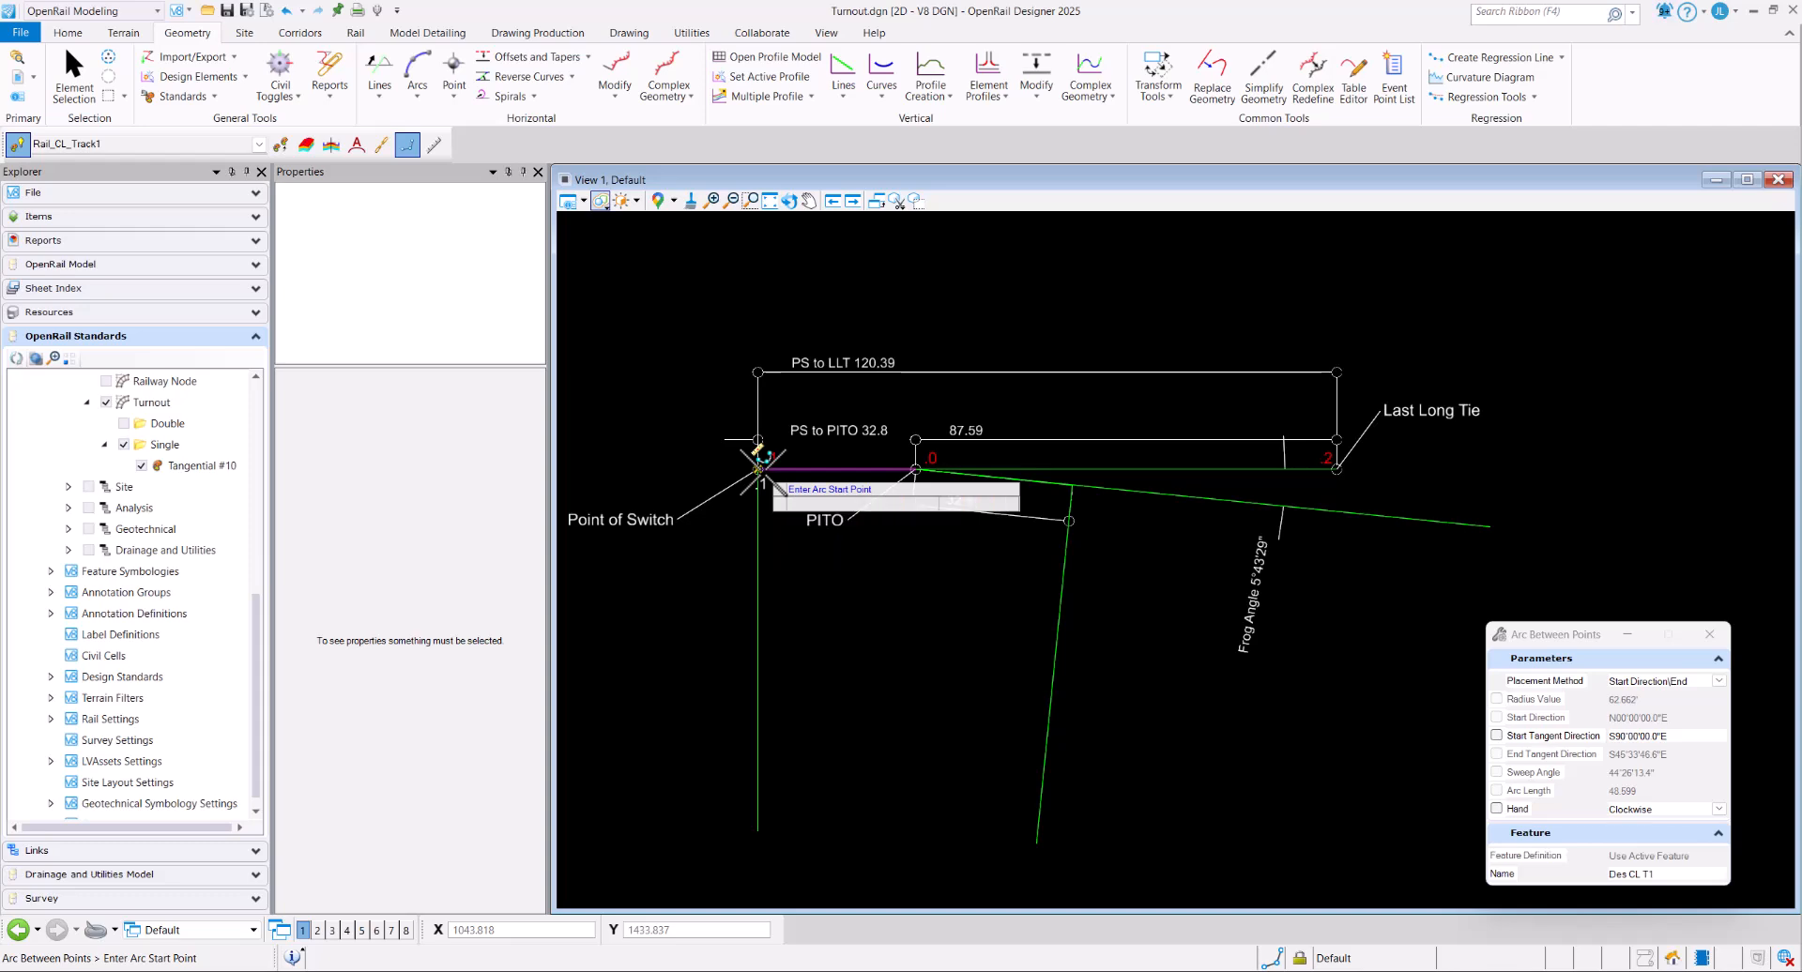
left_click(757, 469)
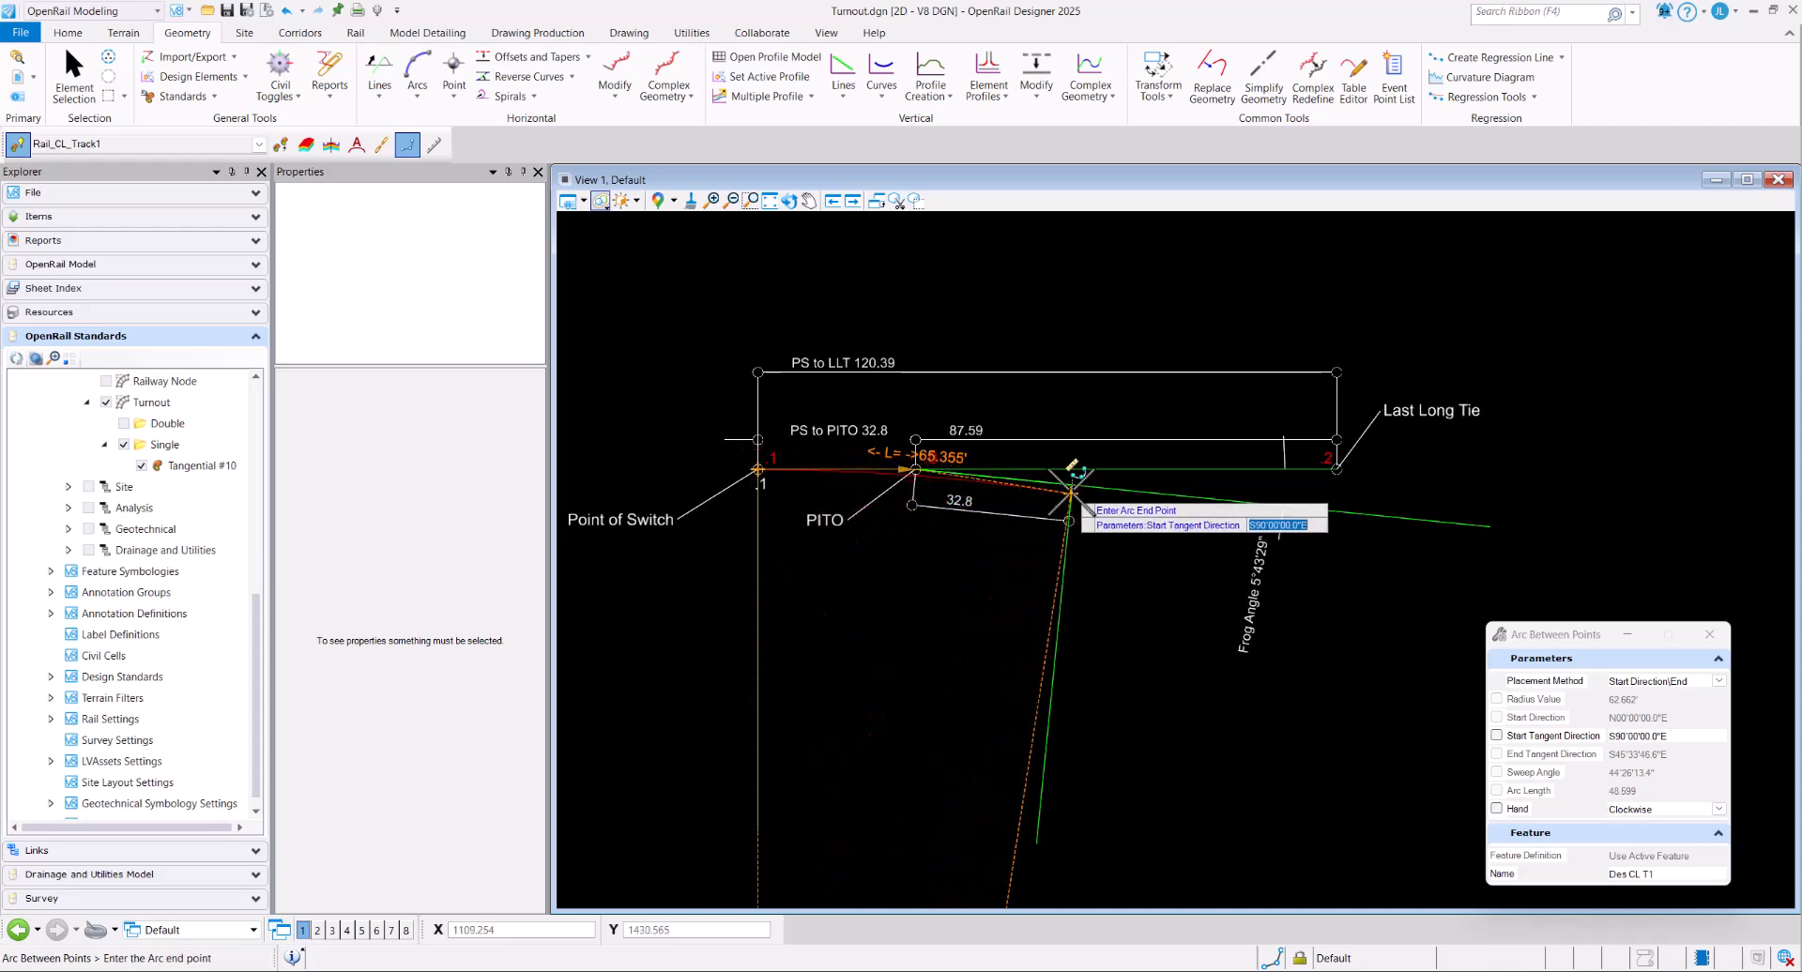
left_click(1072, 483)
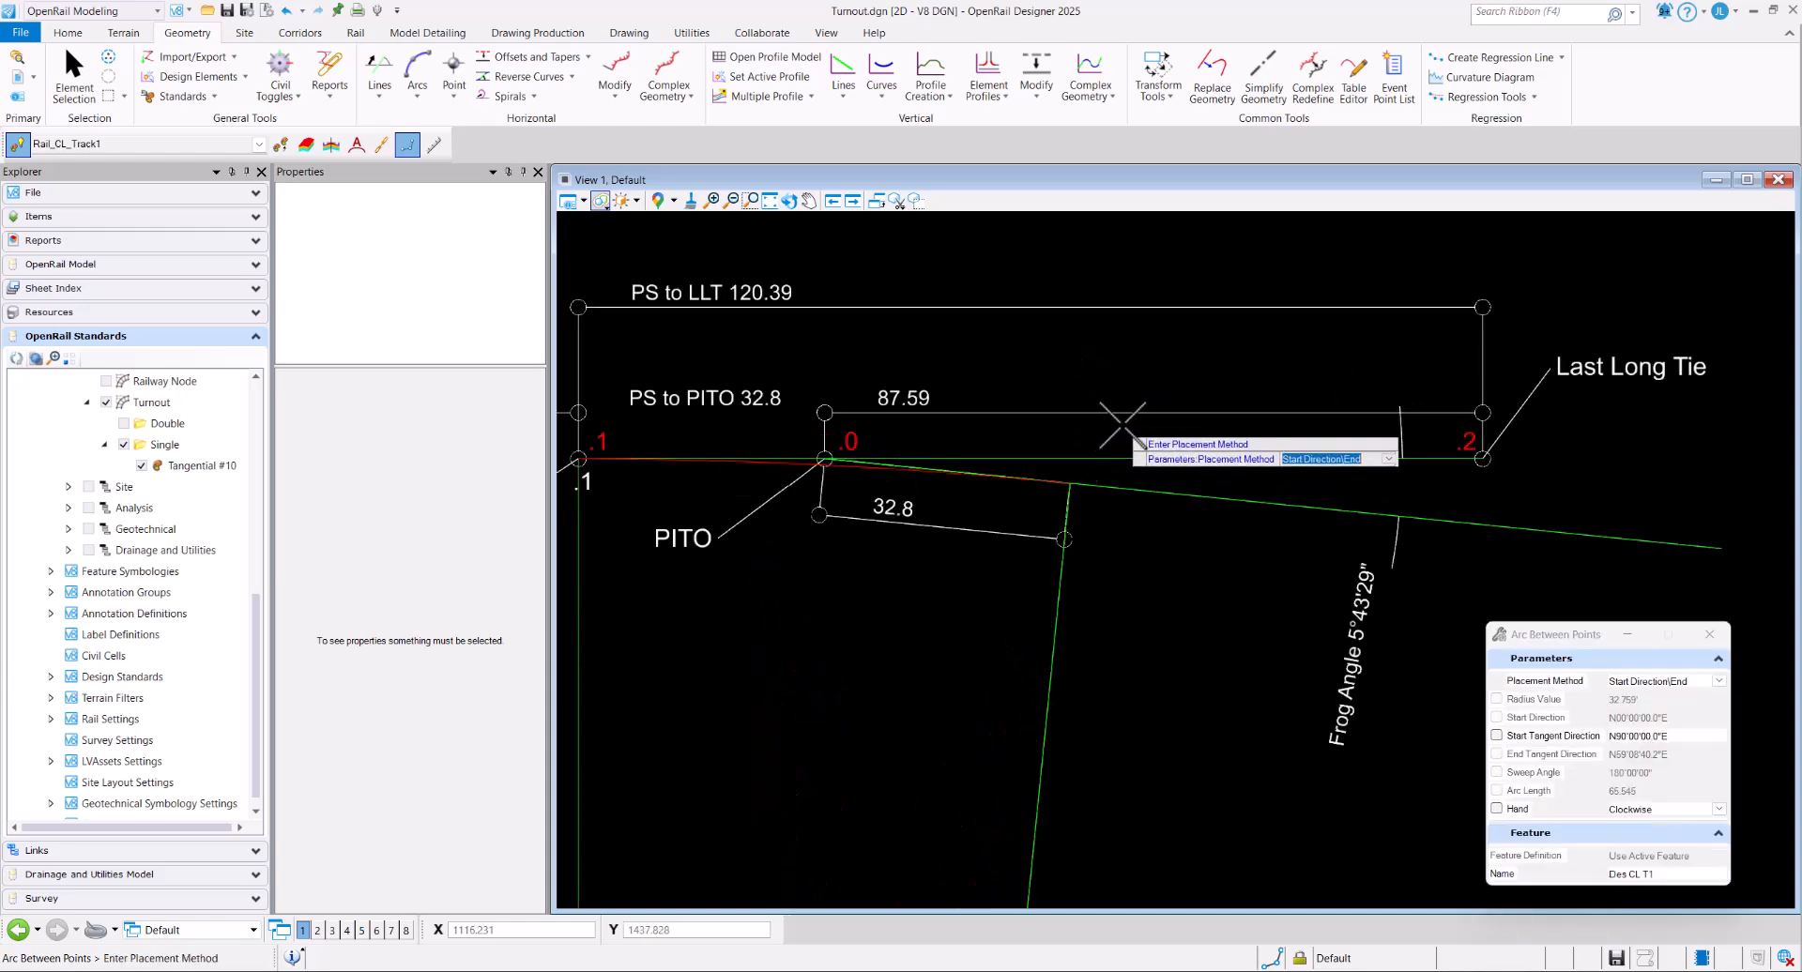
Select the new arc between the switch point and the diverging line and open its Radius value in the quick properties.
left_click(74, 77)
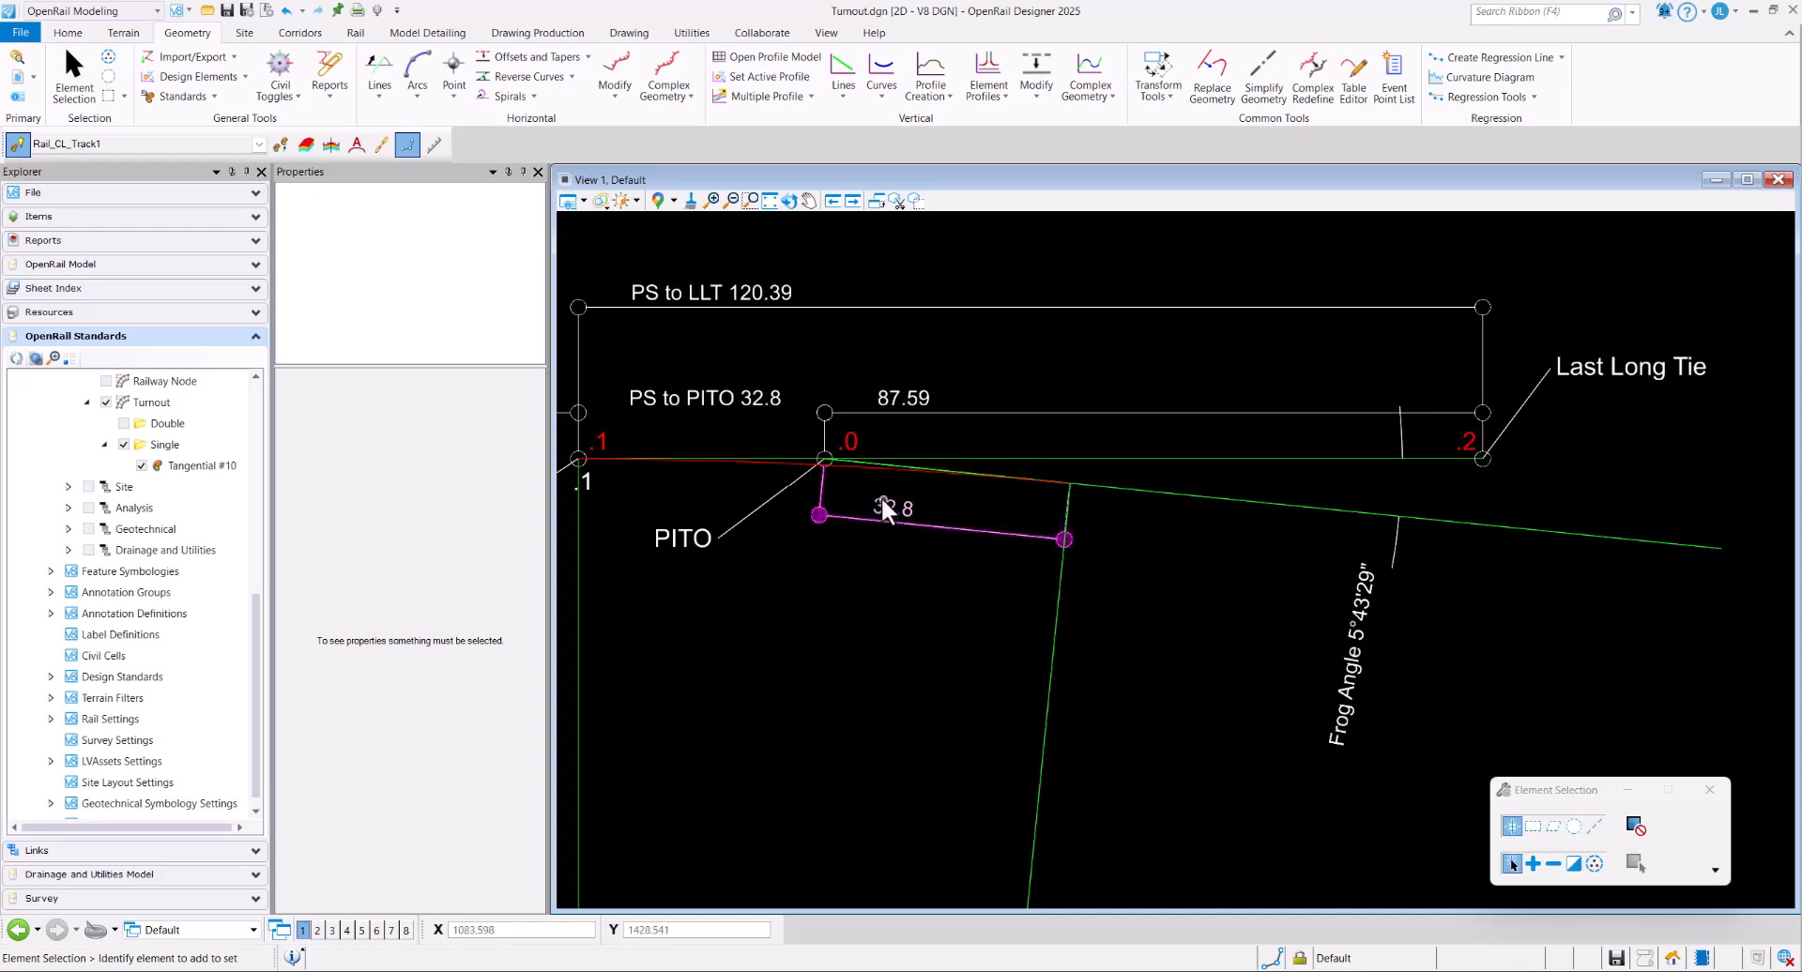
left_click(868, 469)
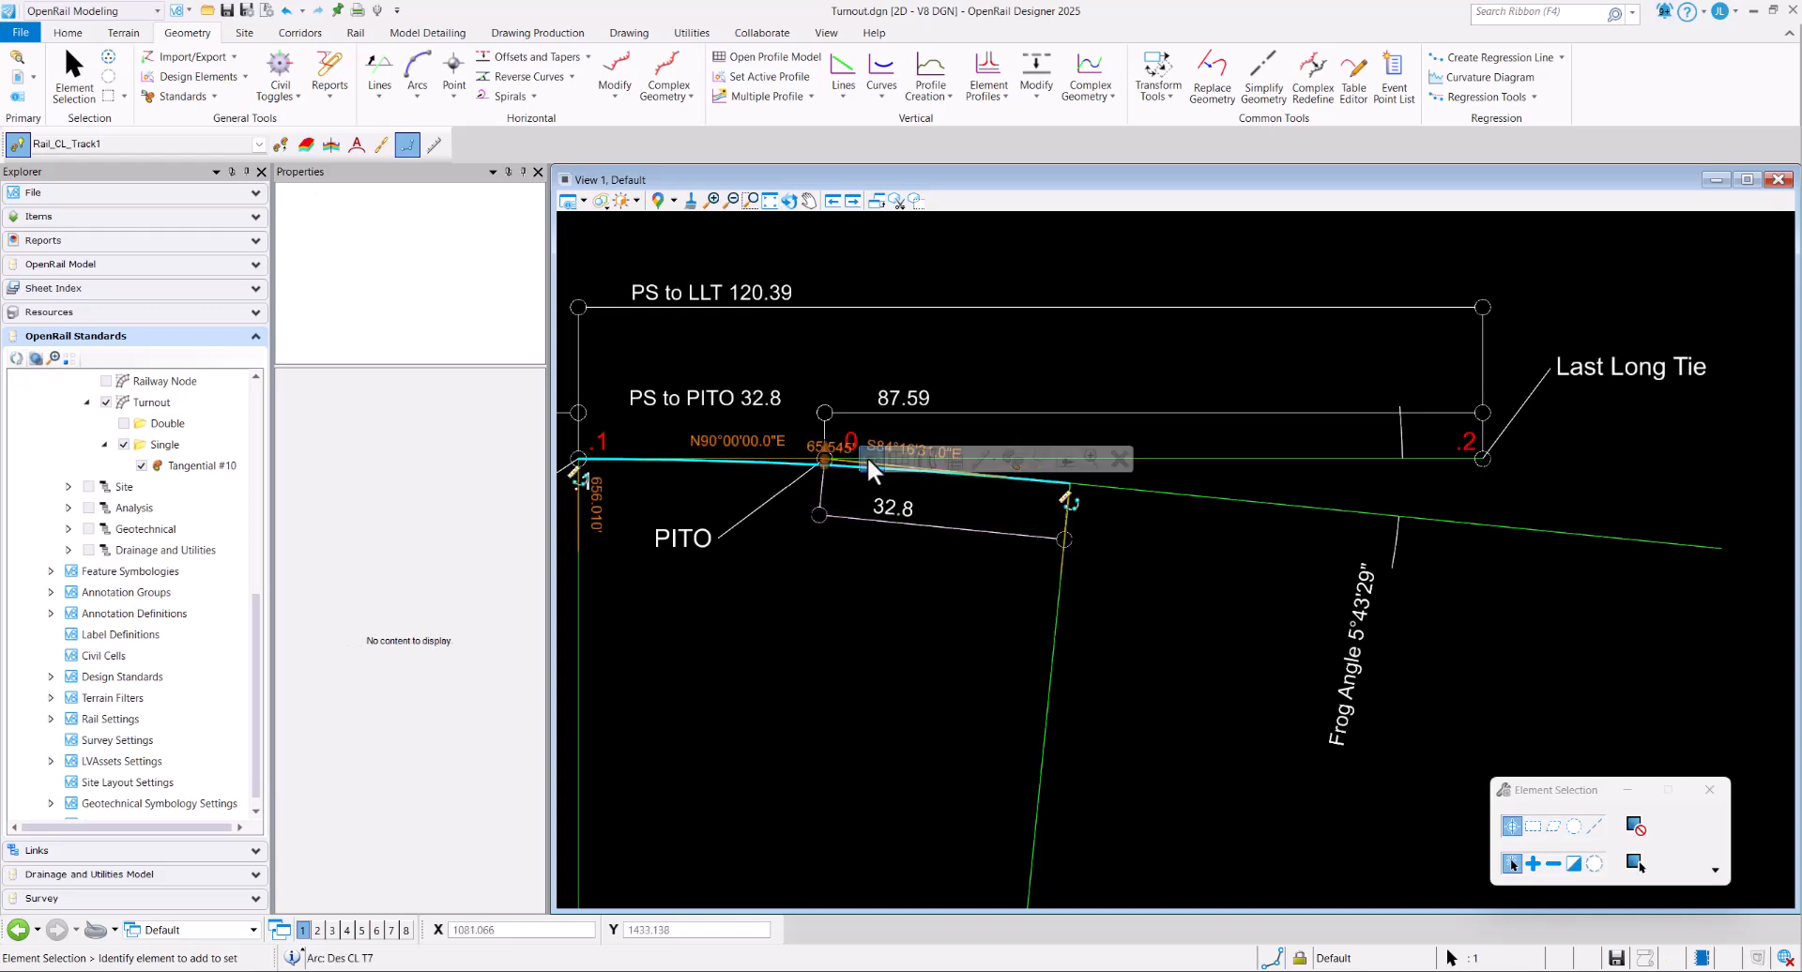
left_click(1028, 308)
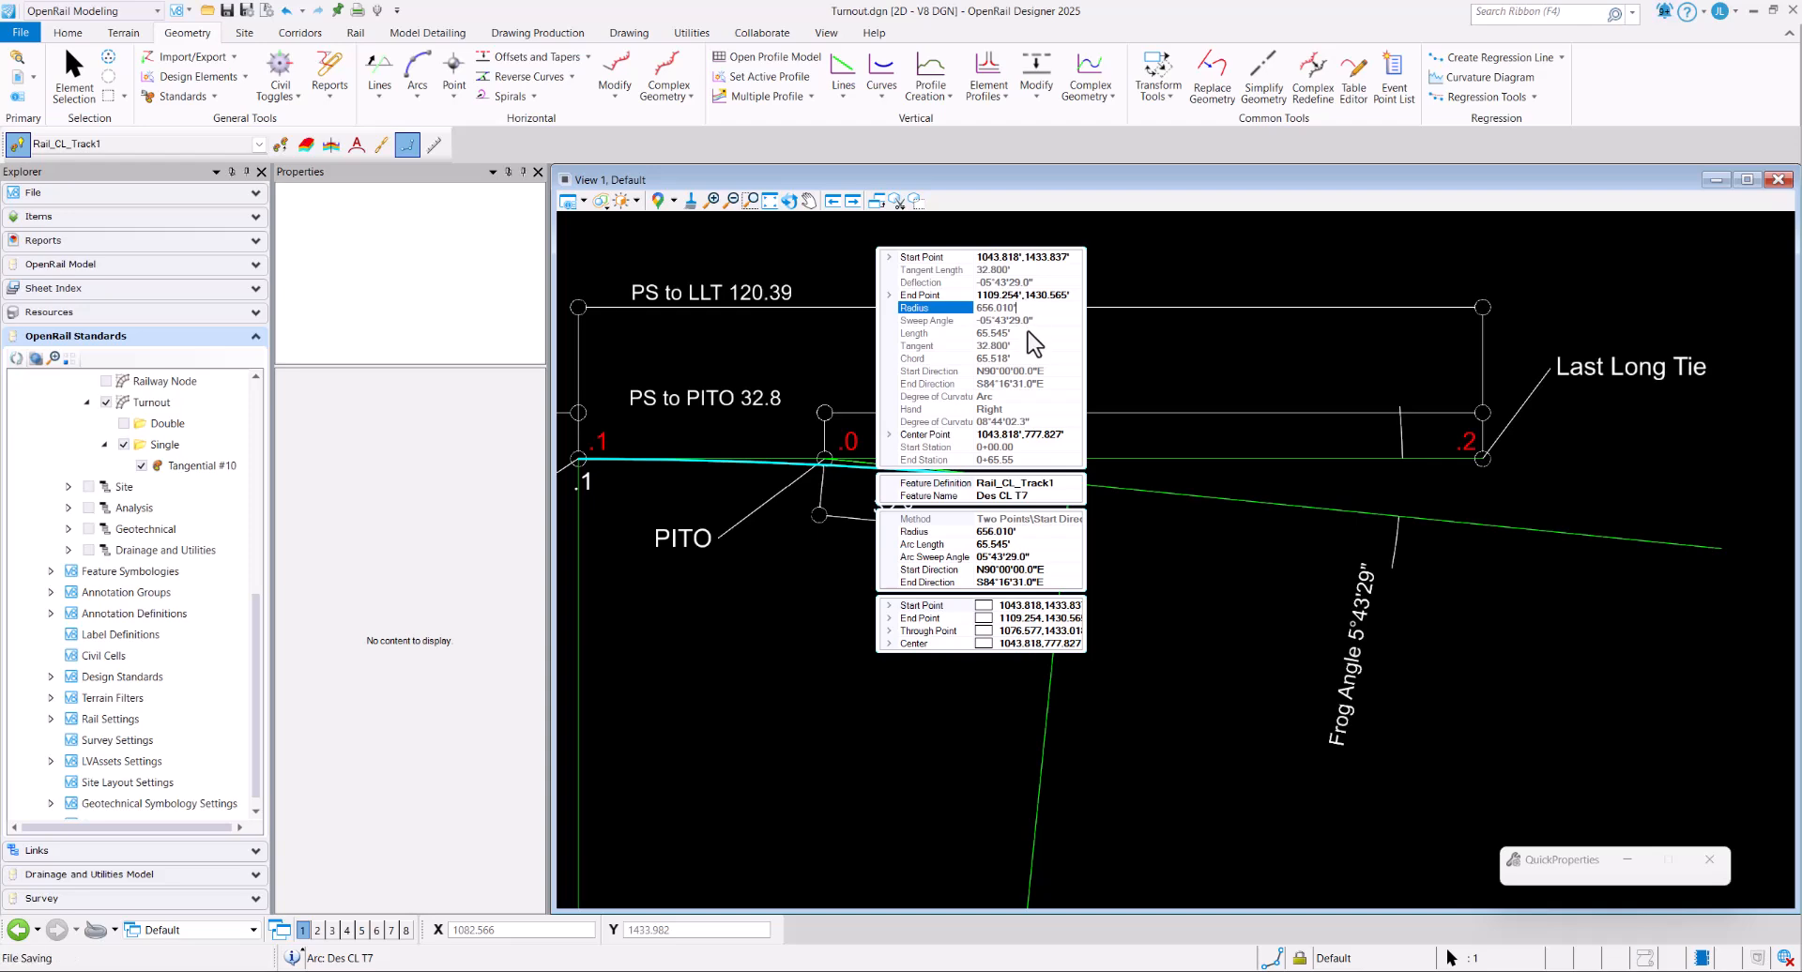
Set the entrance and exit radius of the first element in the Tangential #10 branch to 656.01.
key("Tab")
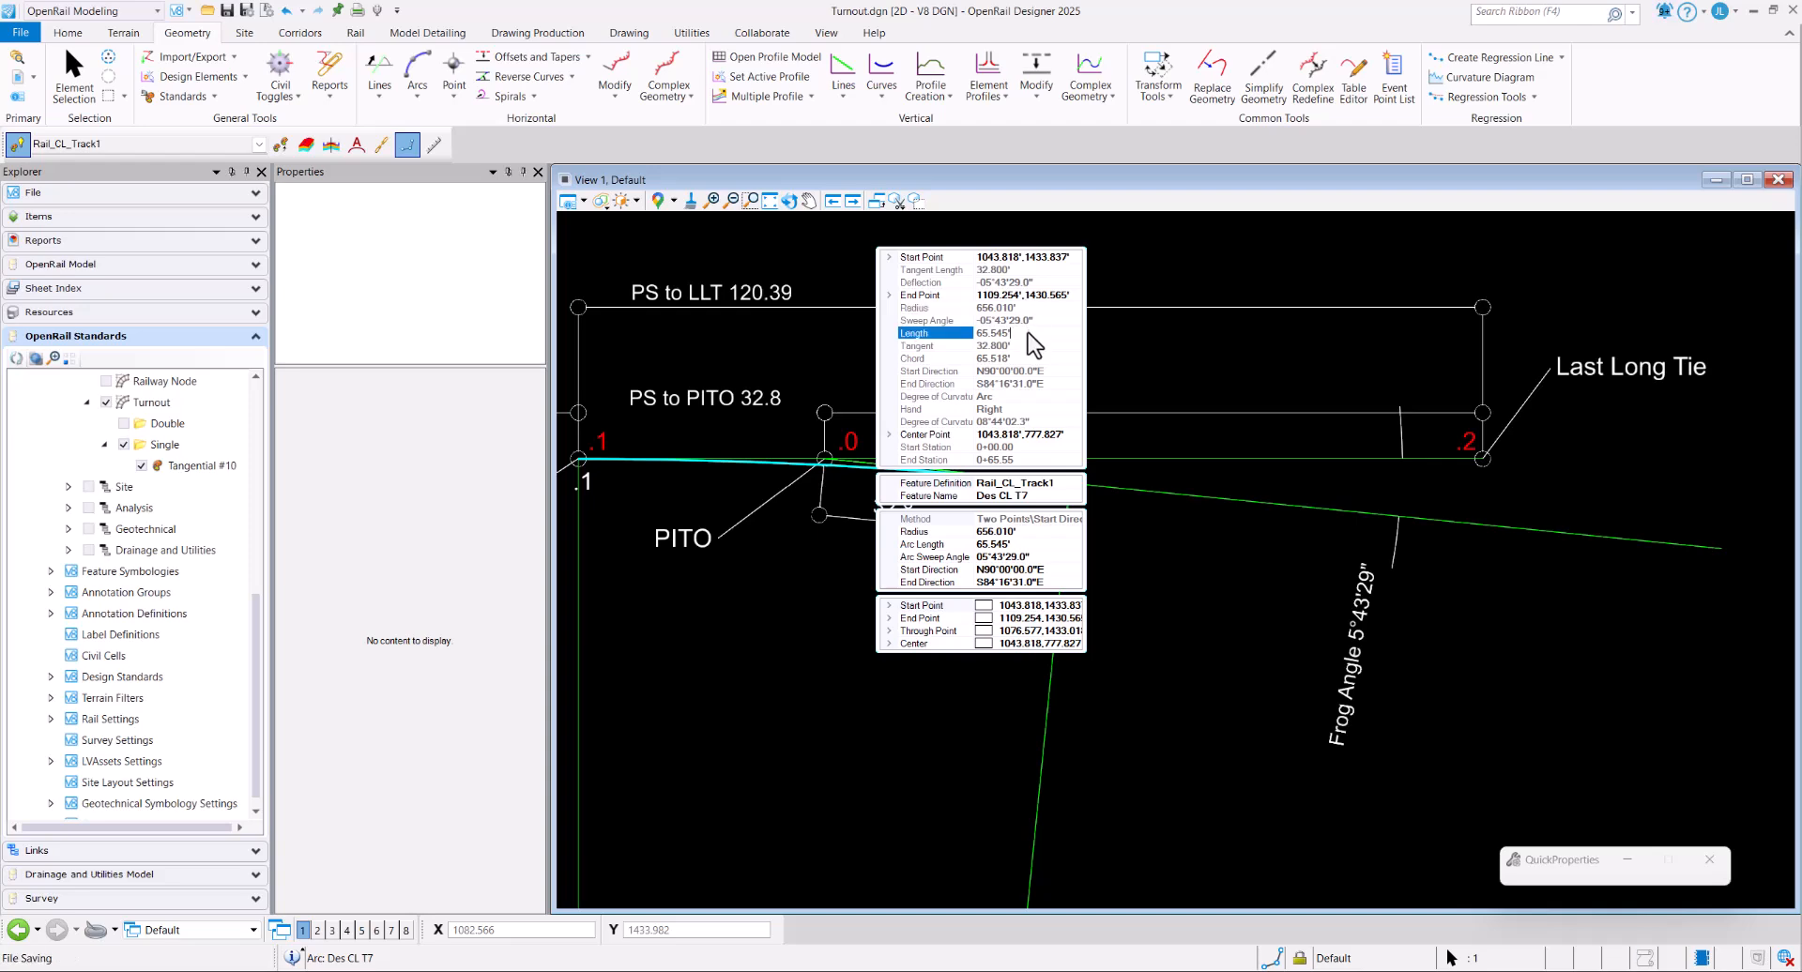
left_click(1153, 565)
left_click(1163, 567)
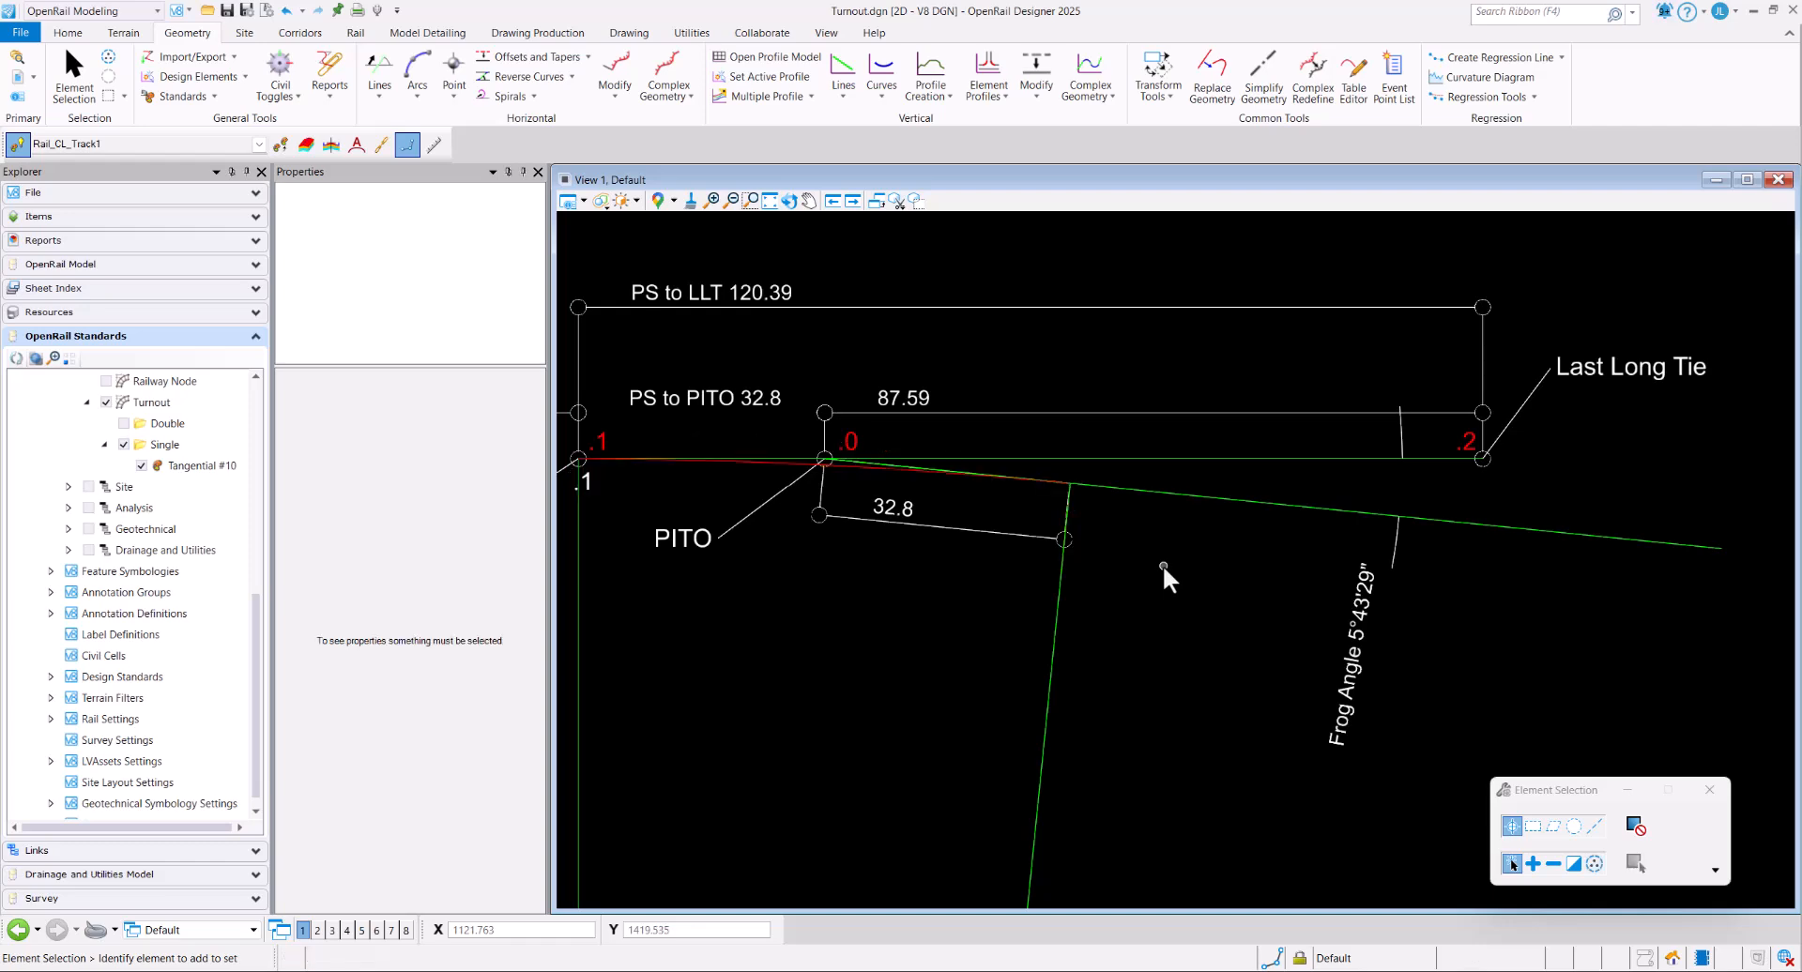
left_click(192, 466)
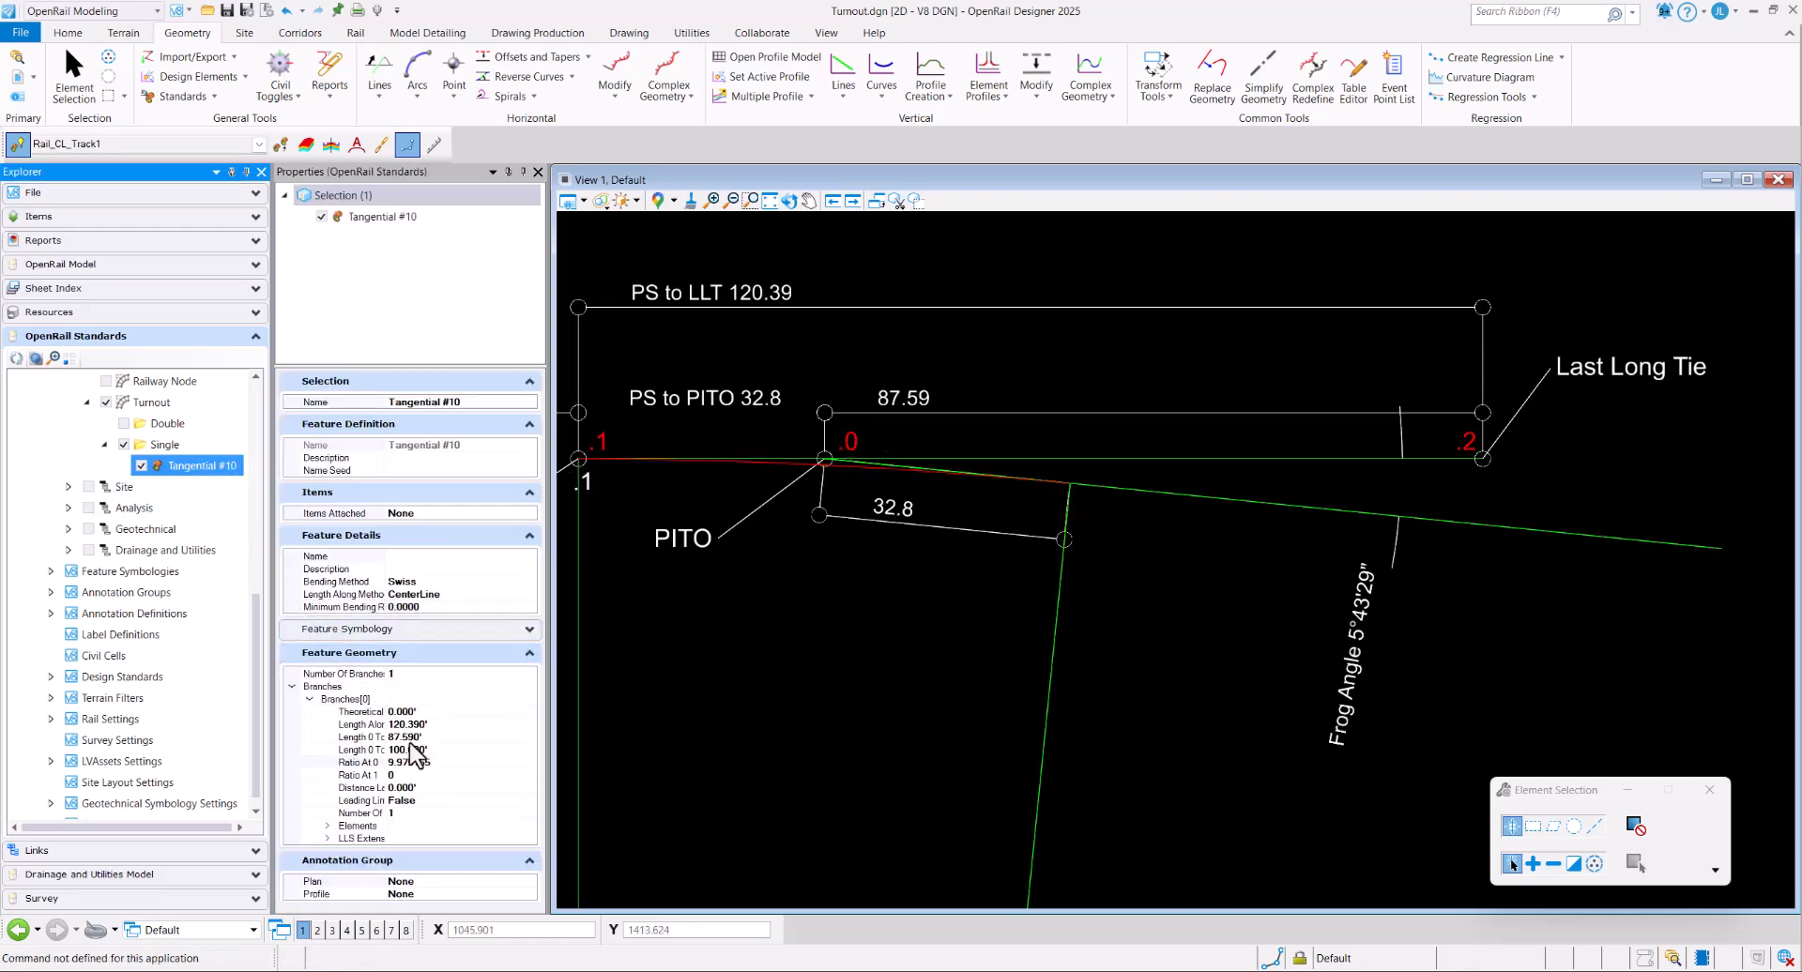
left_click(328, 825)
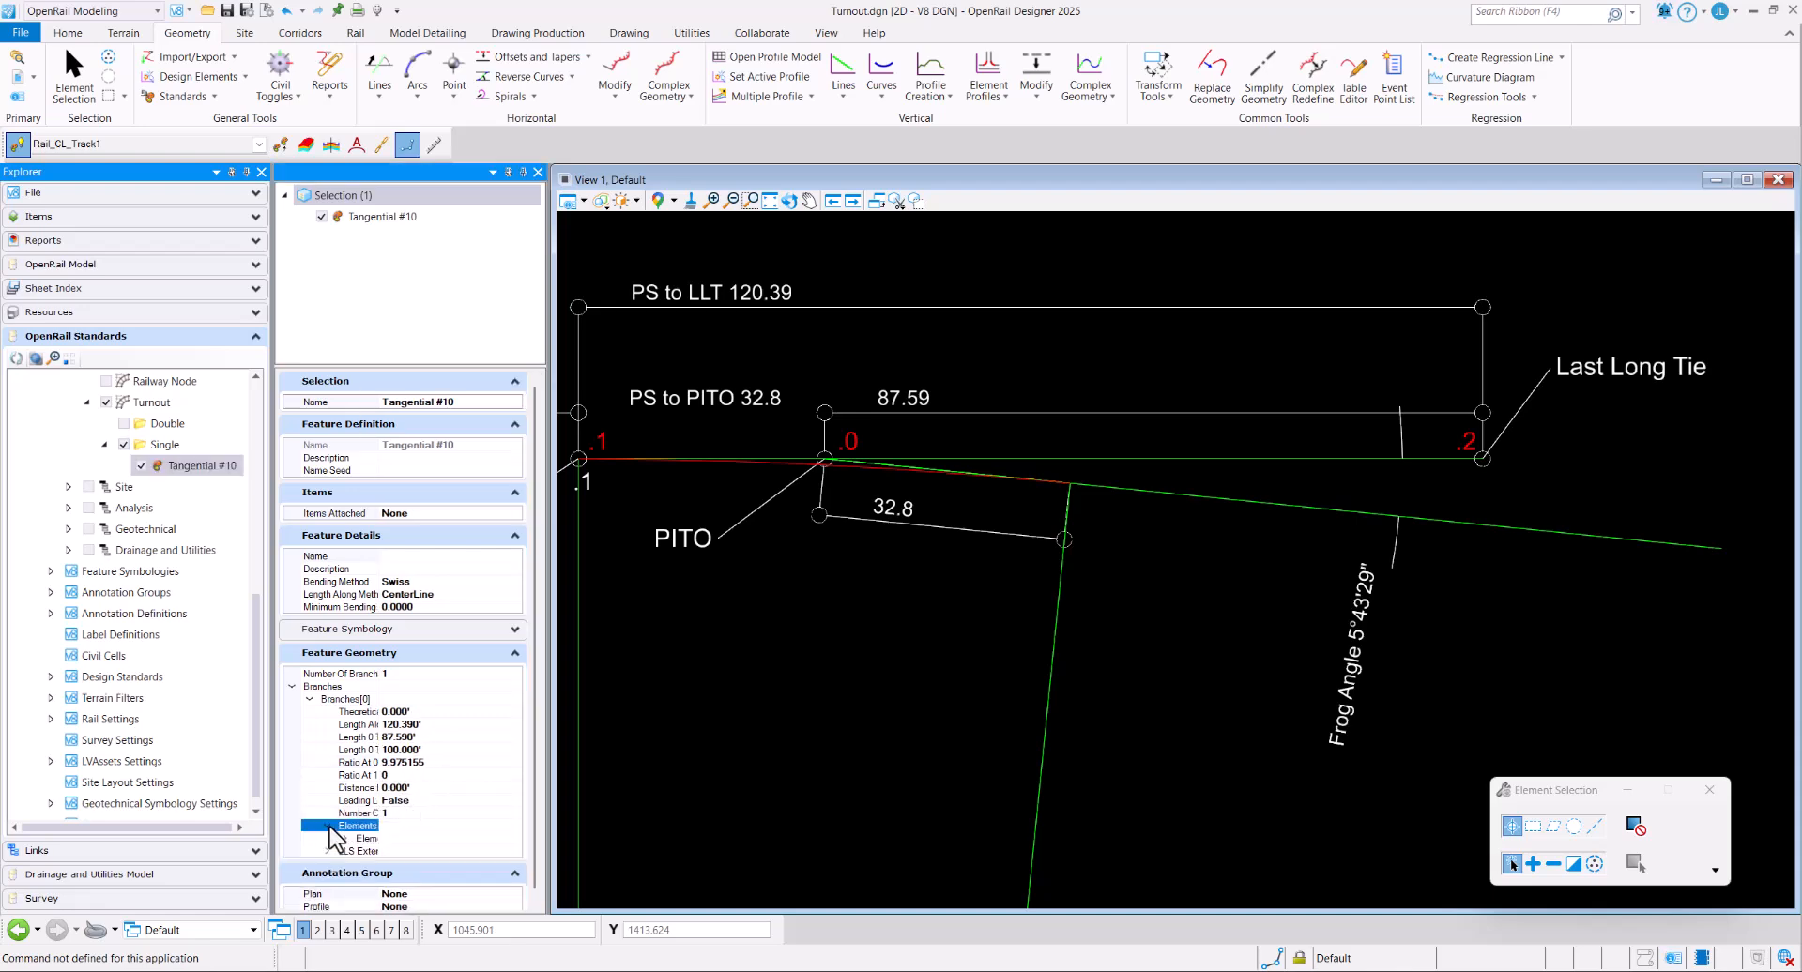
scroll(357, 686, "down", 1)
left_click(346, 832)
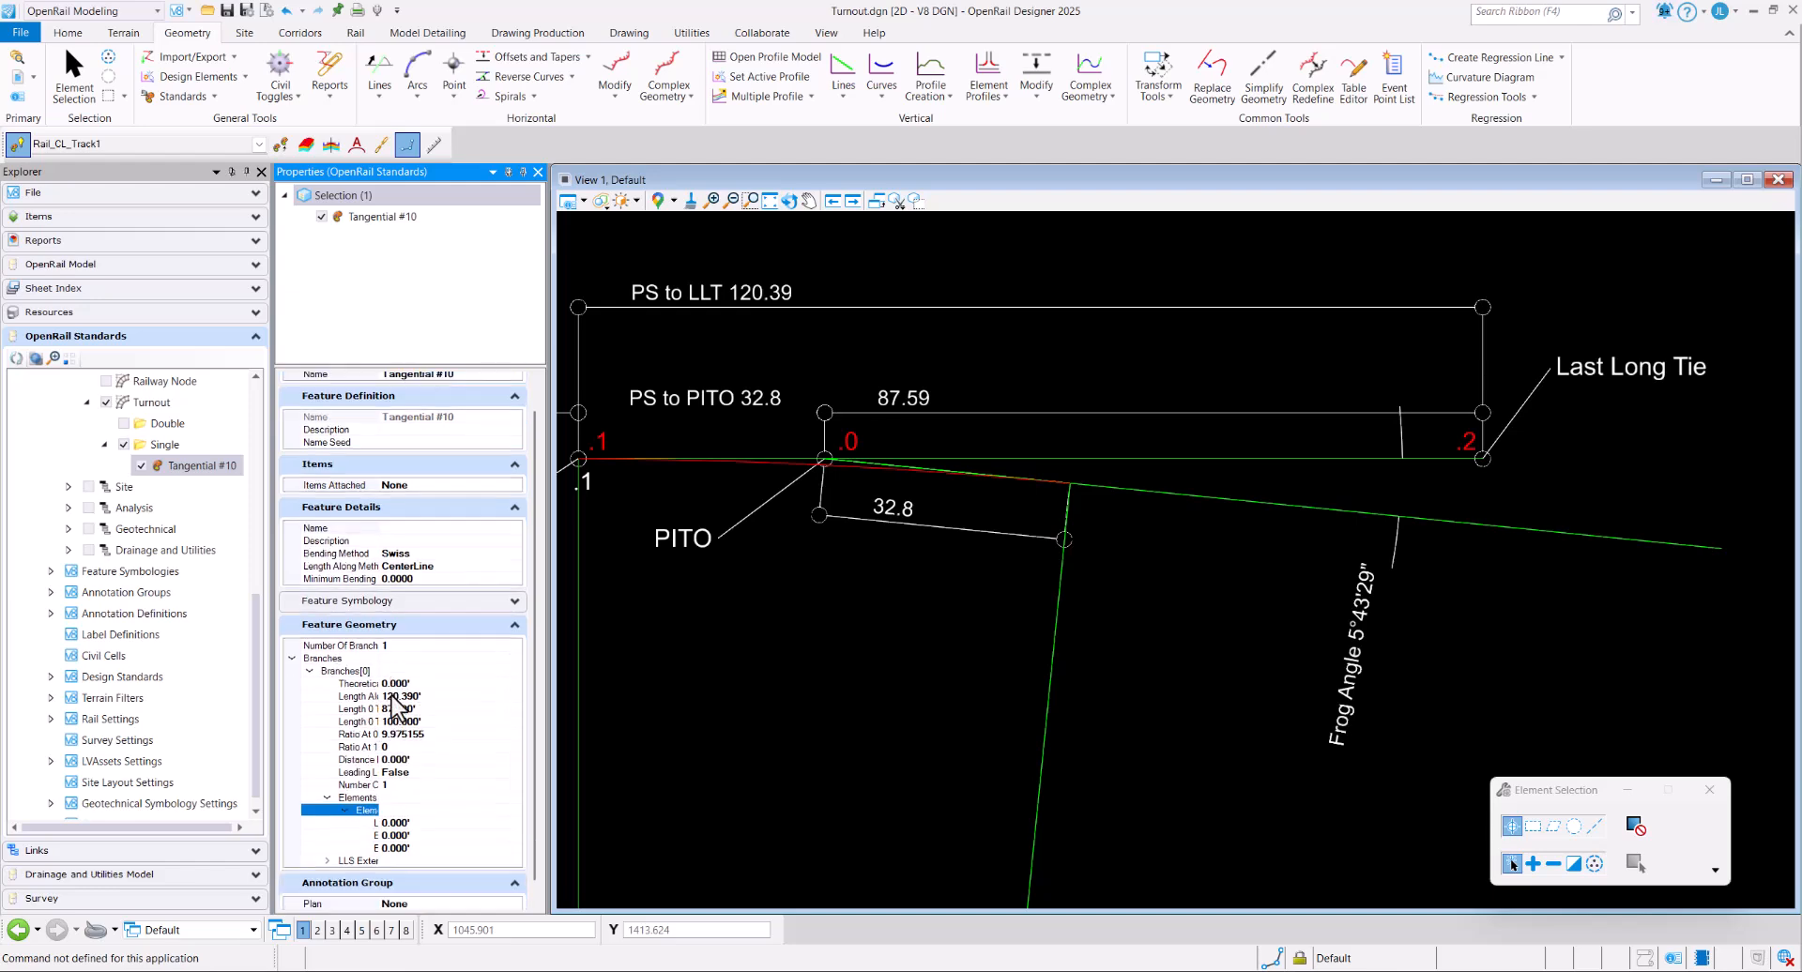
left_click(423, 819)
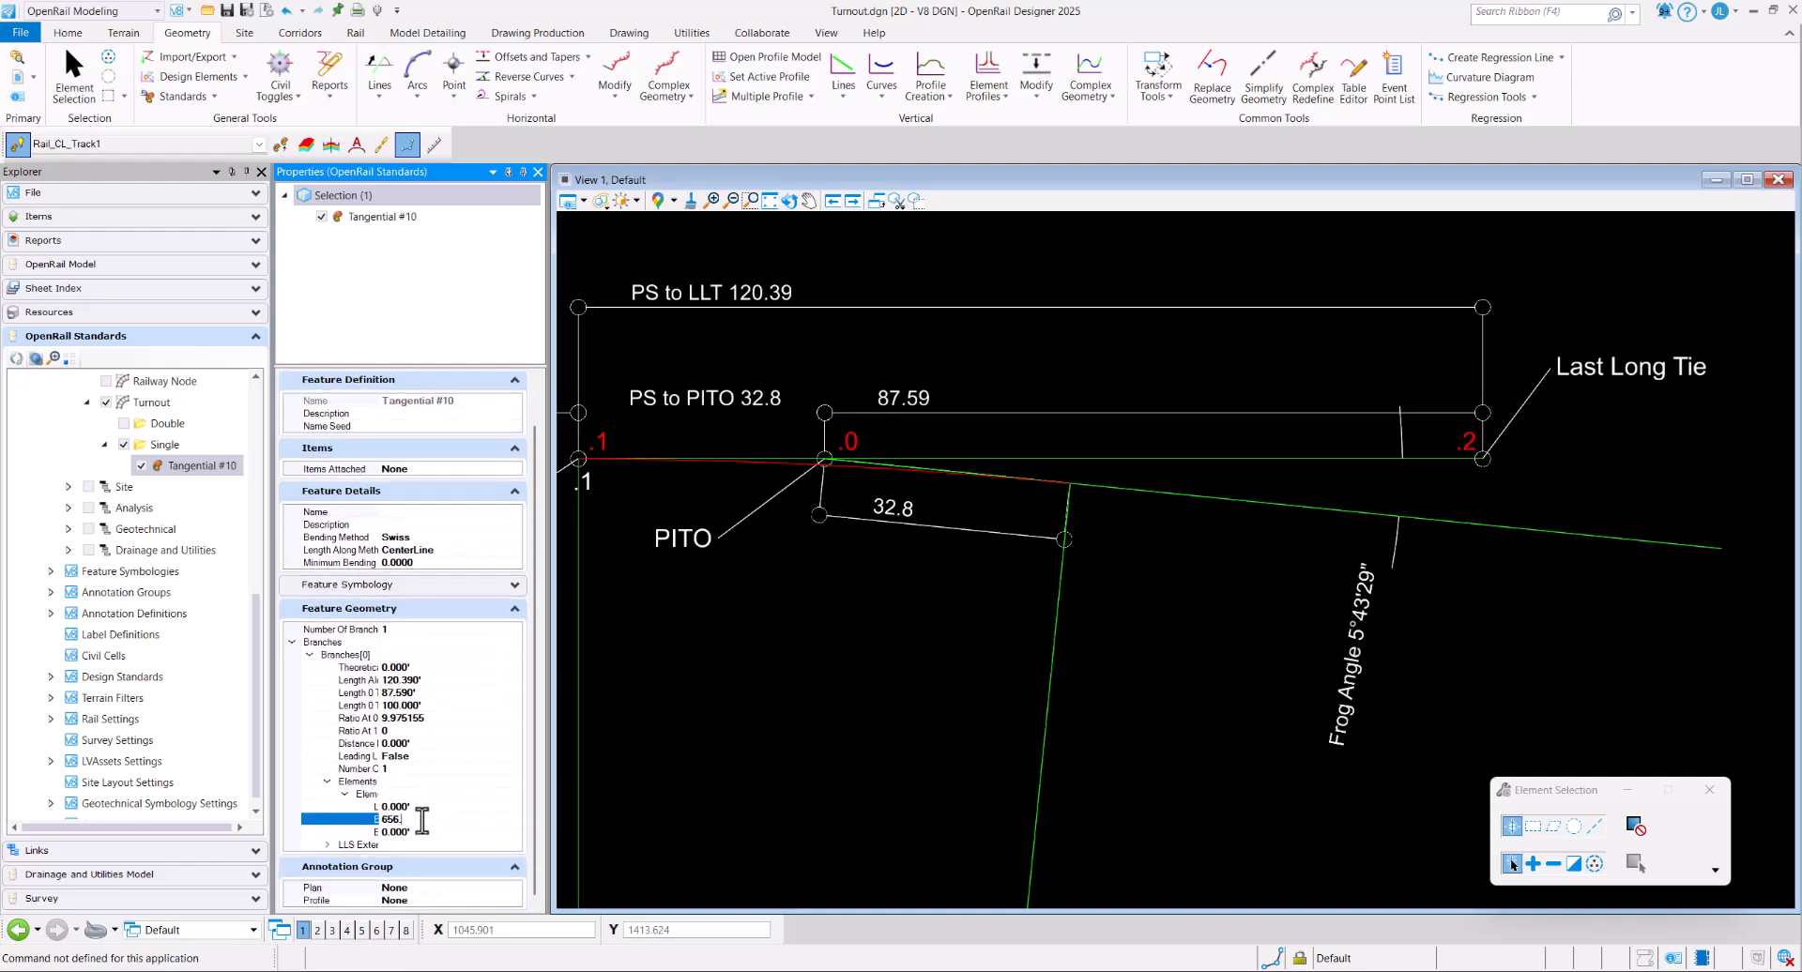
left_click(425, 831)
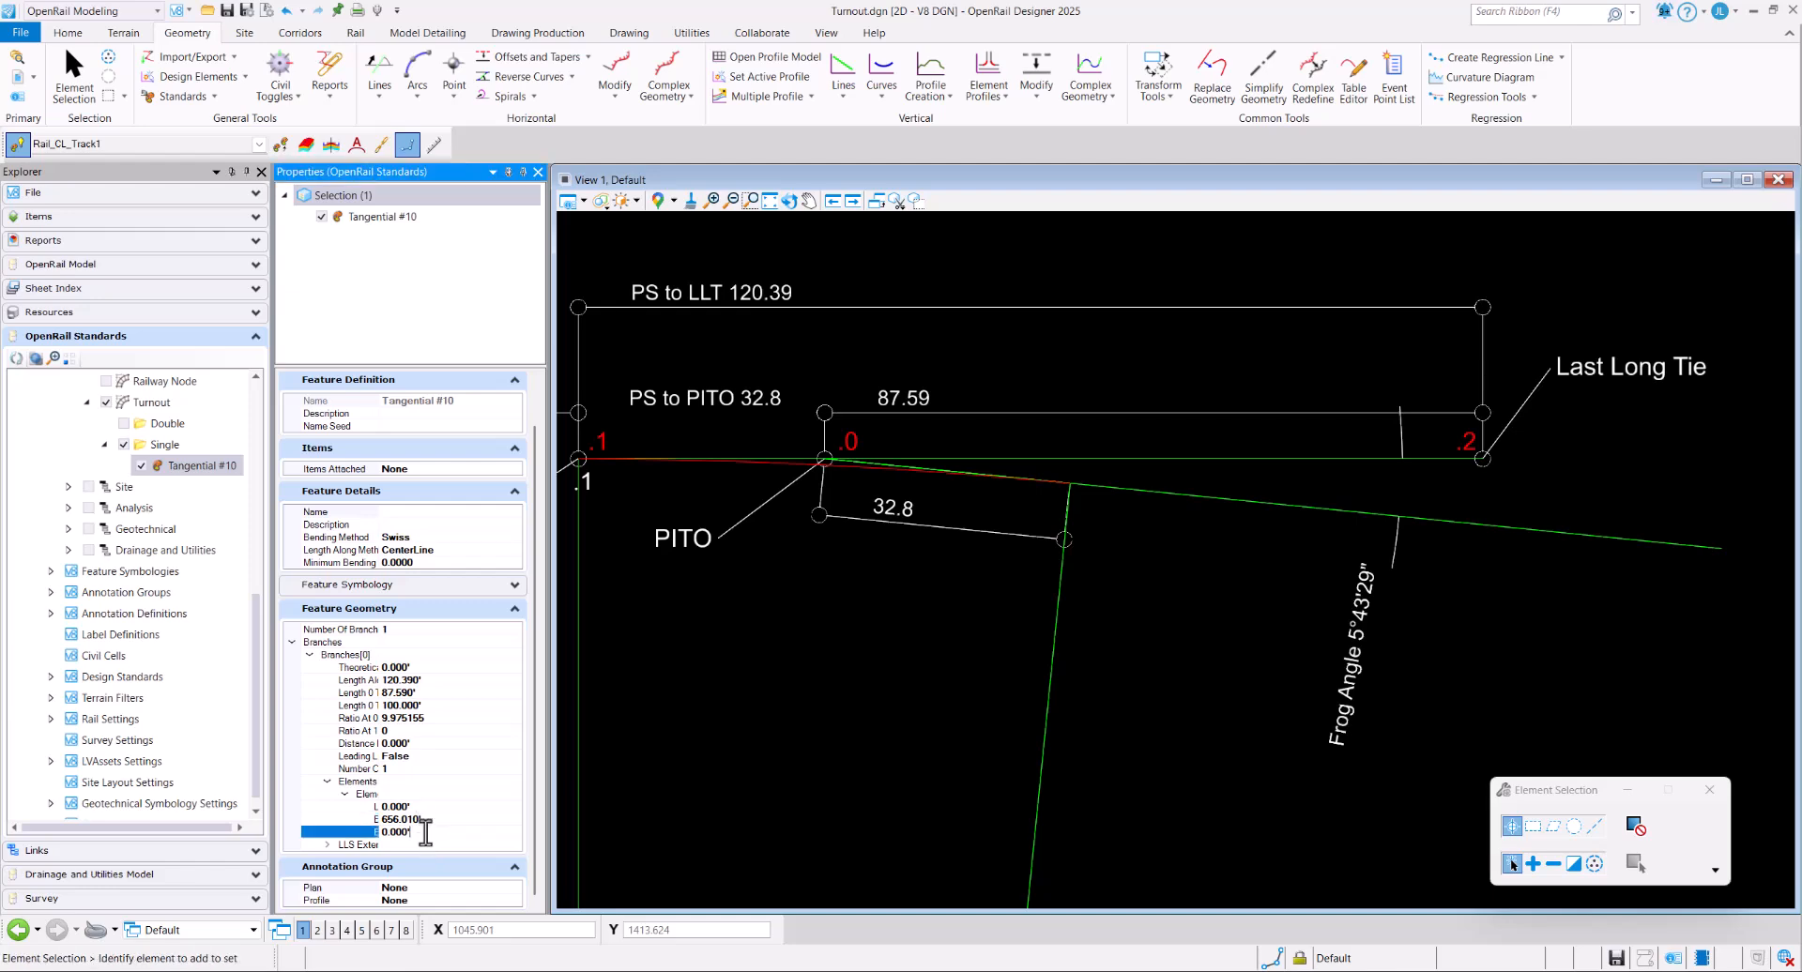
type("656.01")
key("Return")
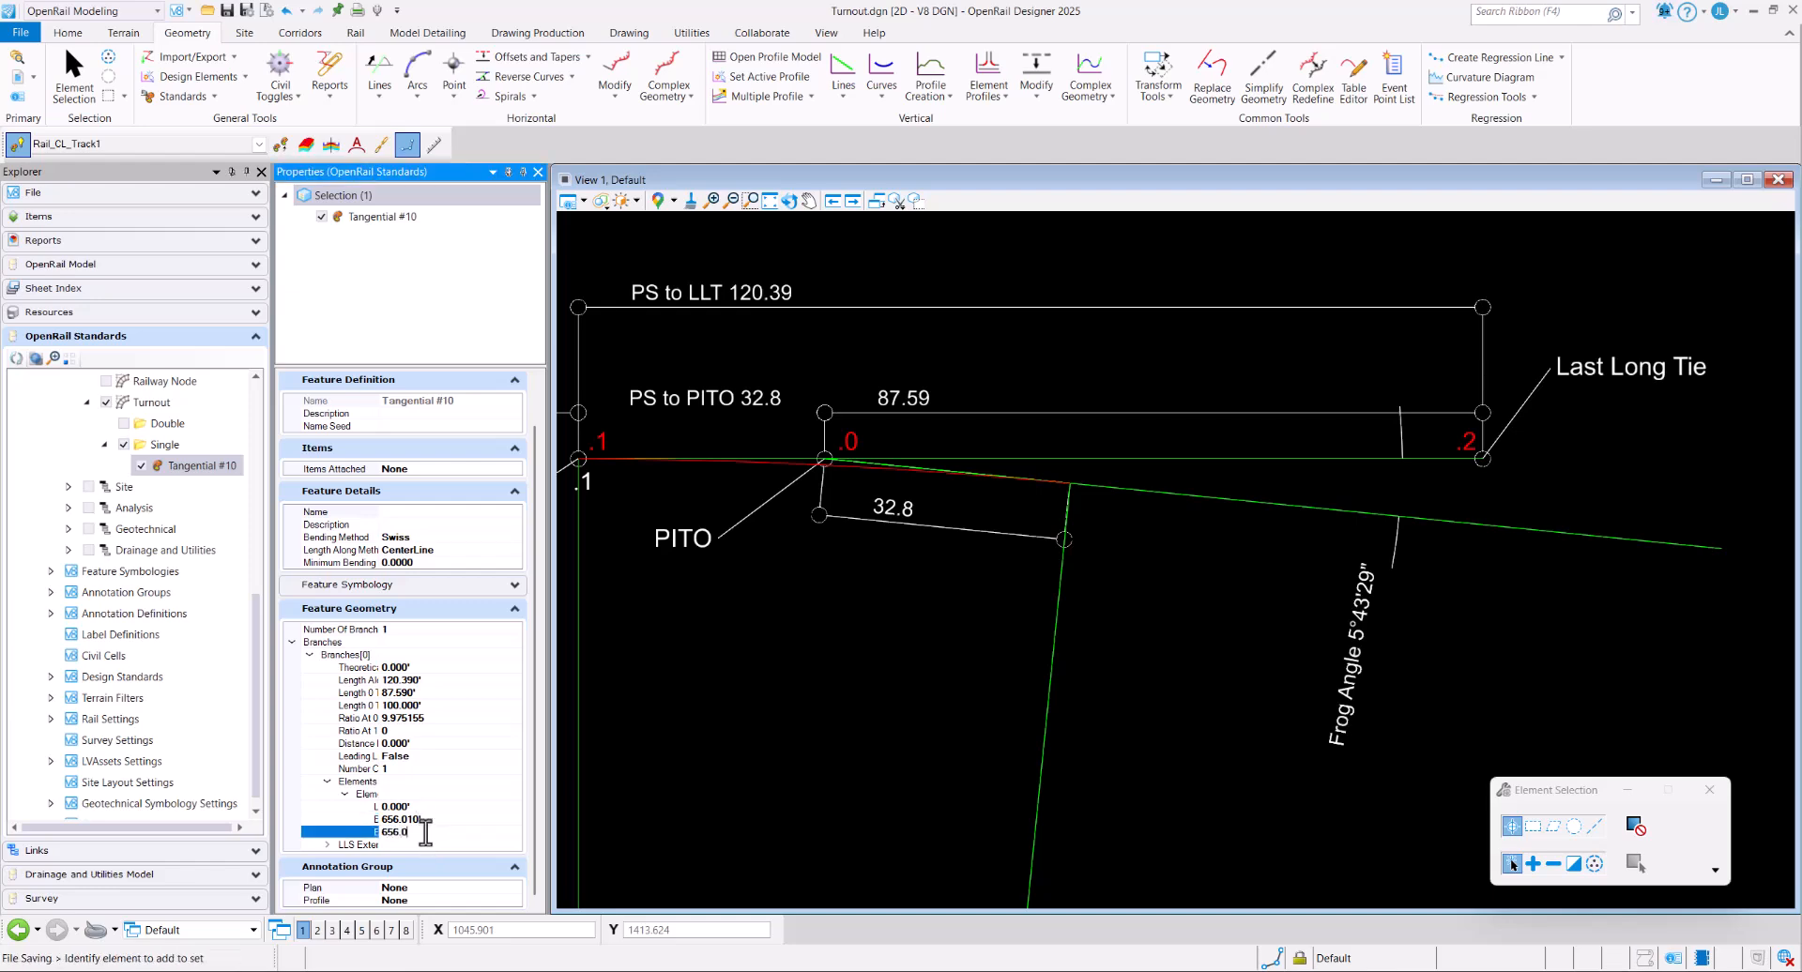
Copy the arc's length of 65.545' from its quick properties and paste it as the length of the Tangential #10 branch element.
left_click(853, 472)
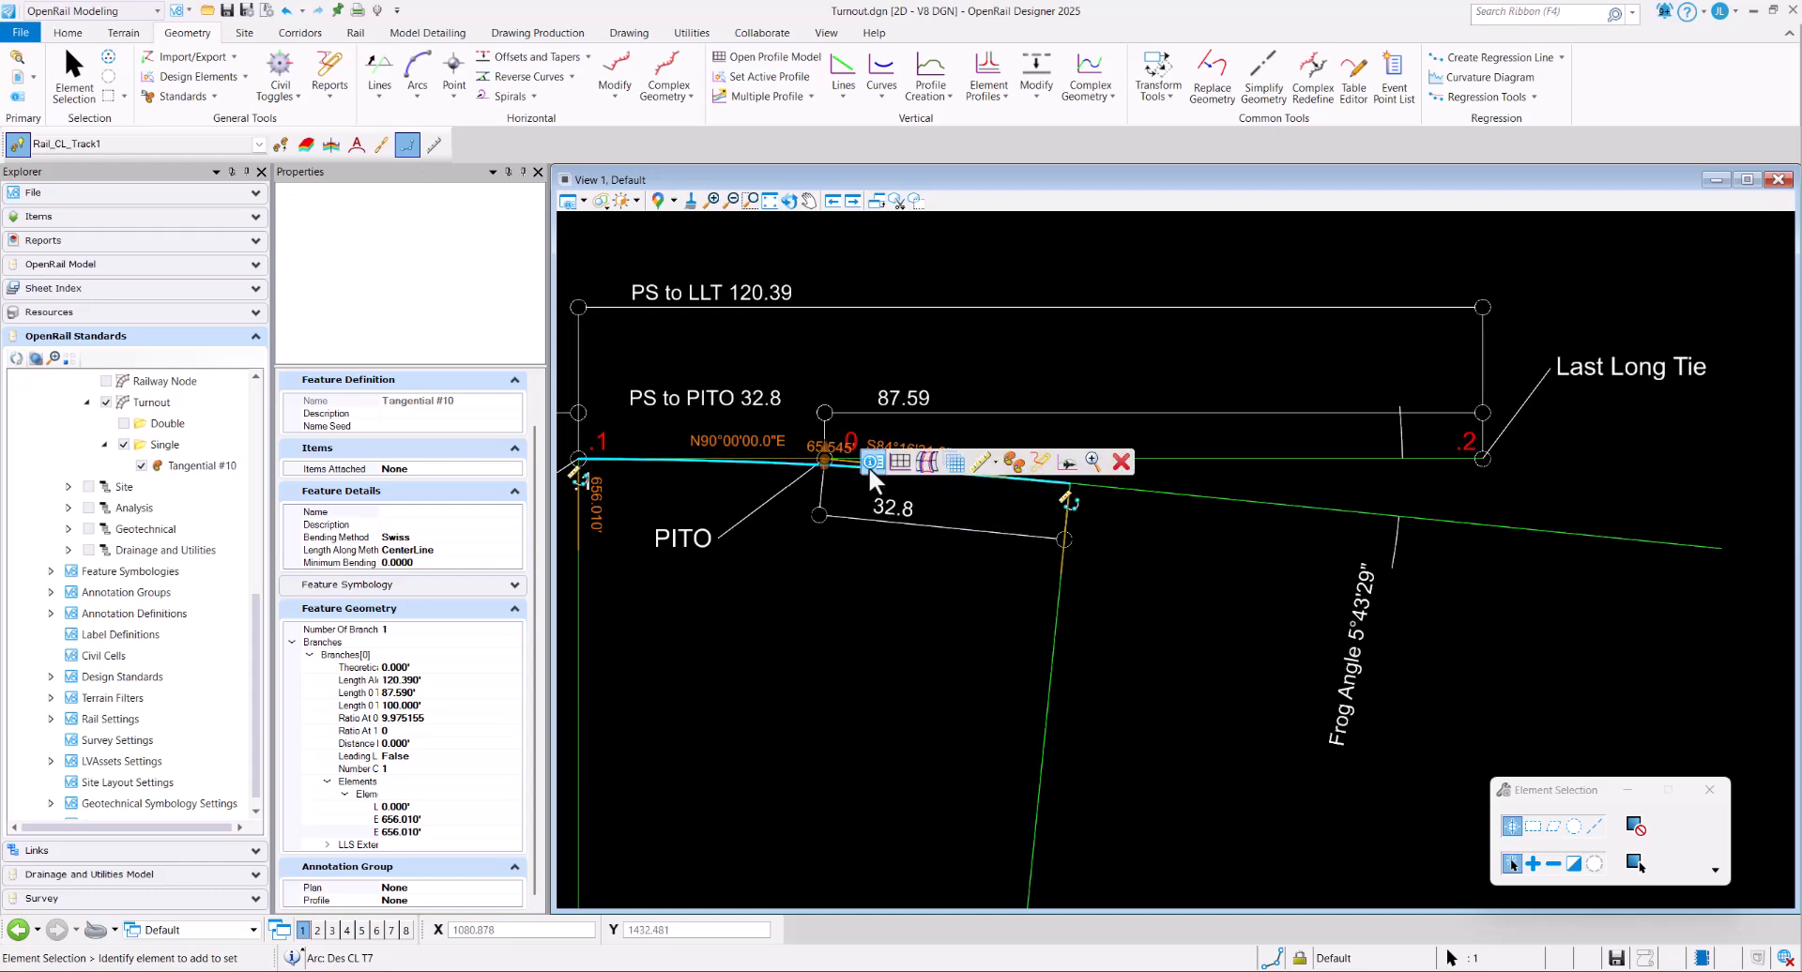
left_click(1012, 342)
key("ctrl+c")
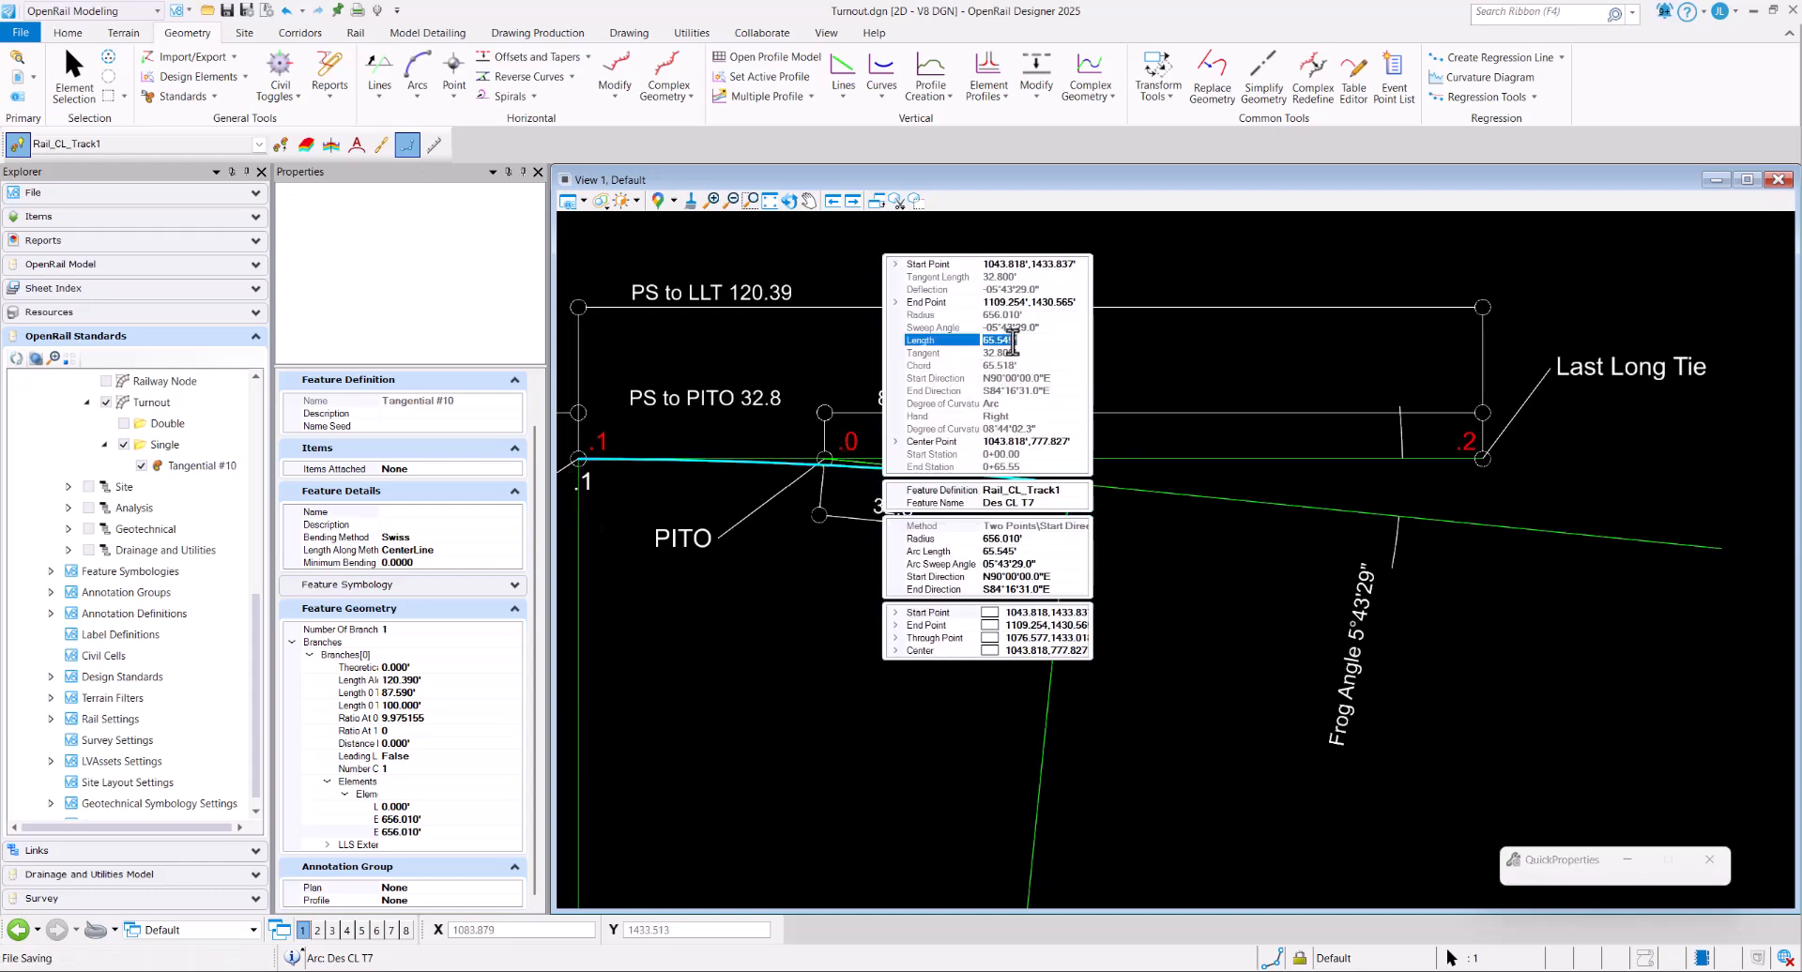
right_click(1012, 342)
left_click(1053, 403)
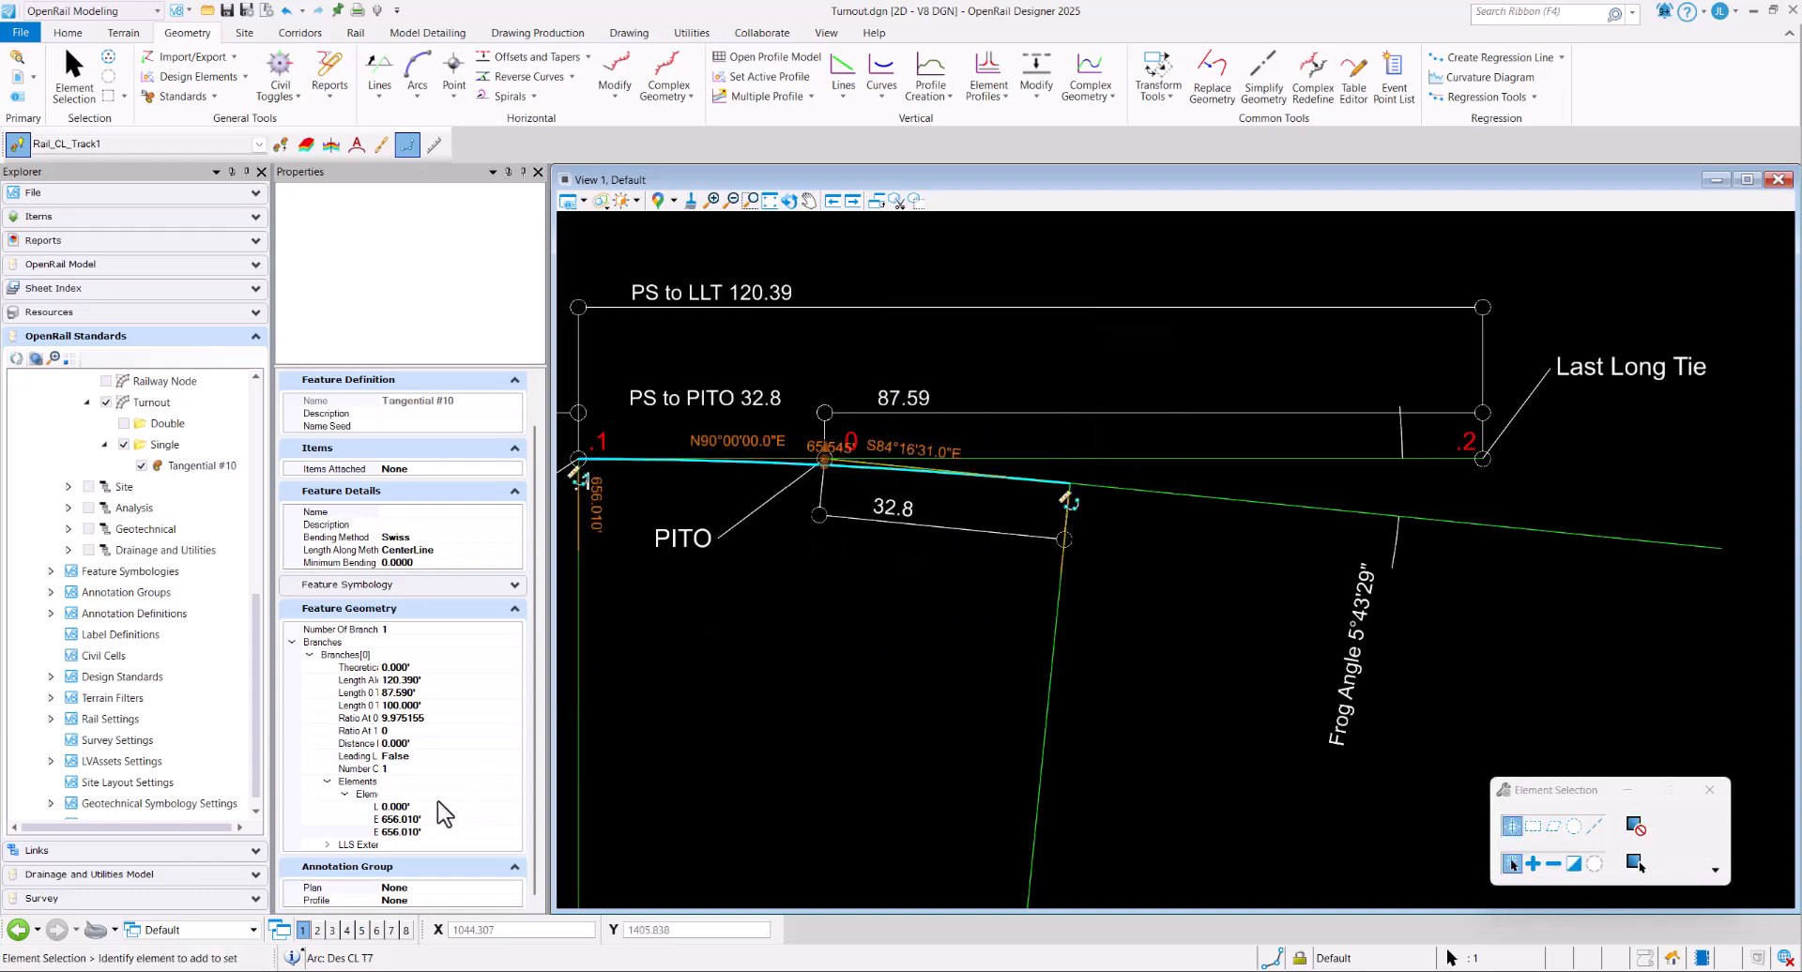
left_click(394, 806)
left_click(394, 805)
right_click(394, 805)
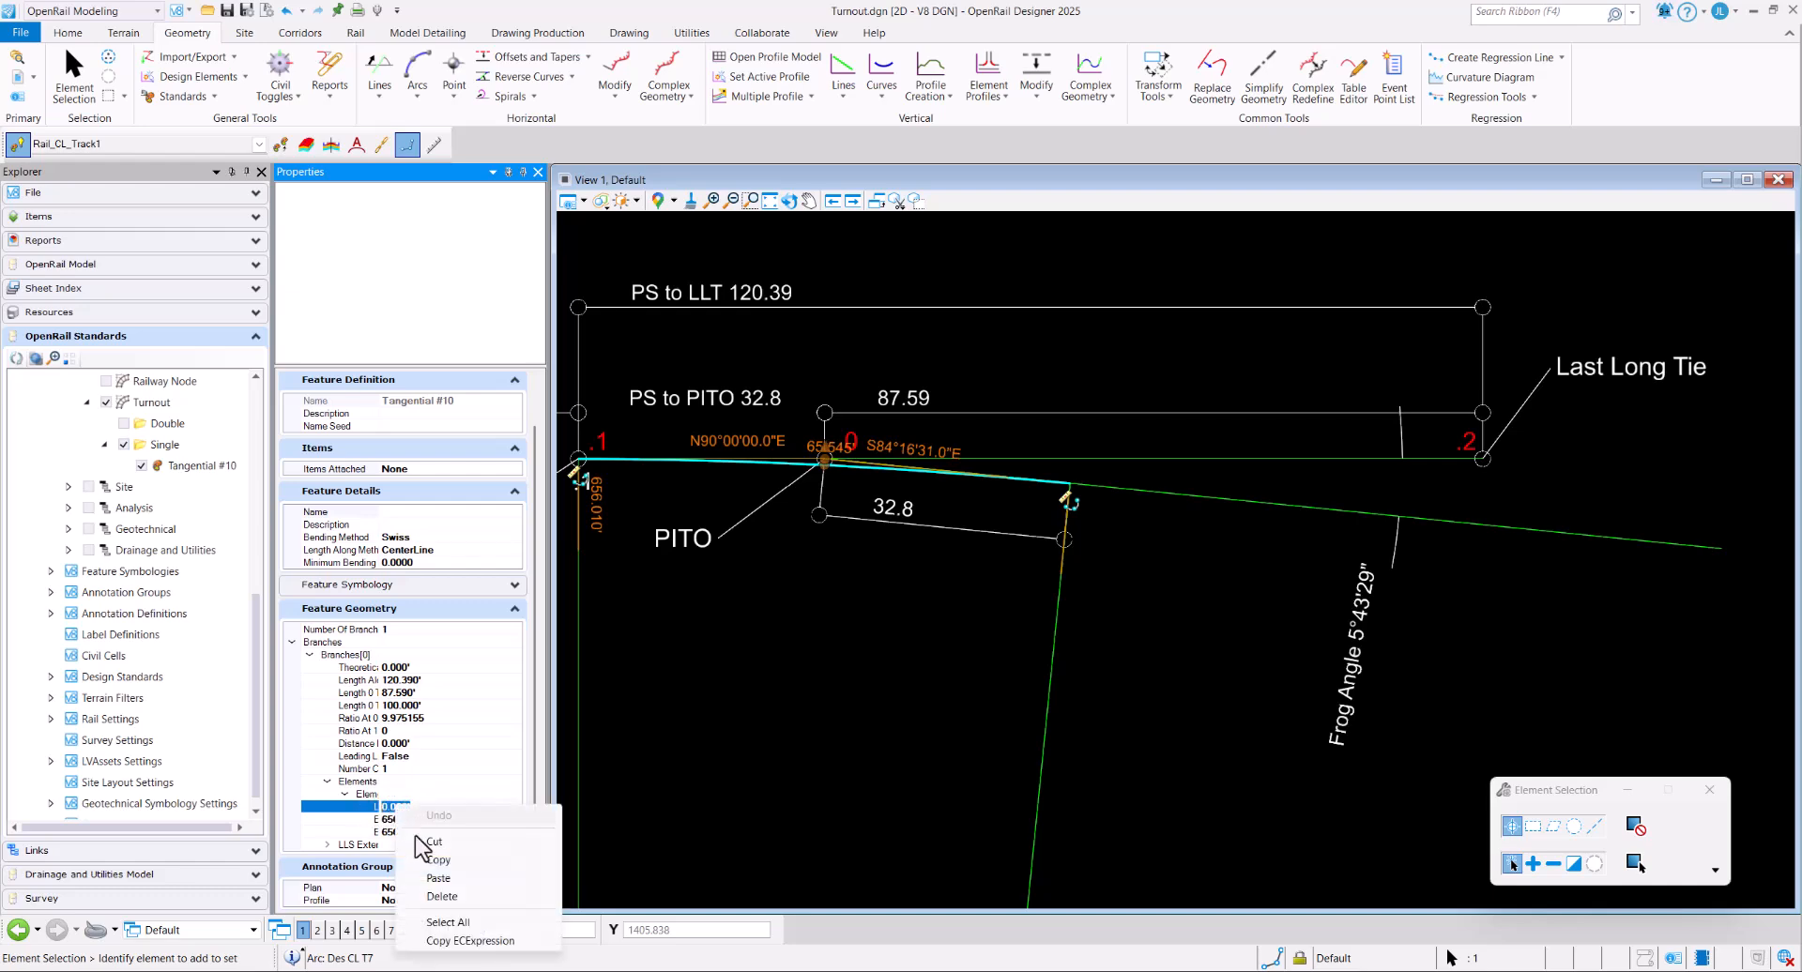
left_click(445, 880)
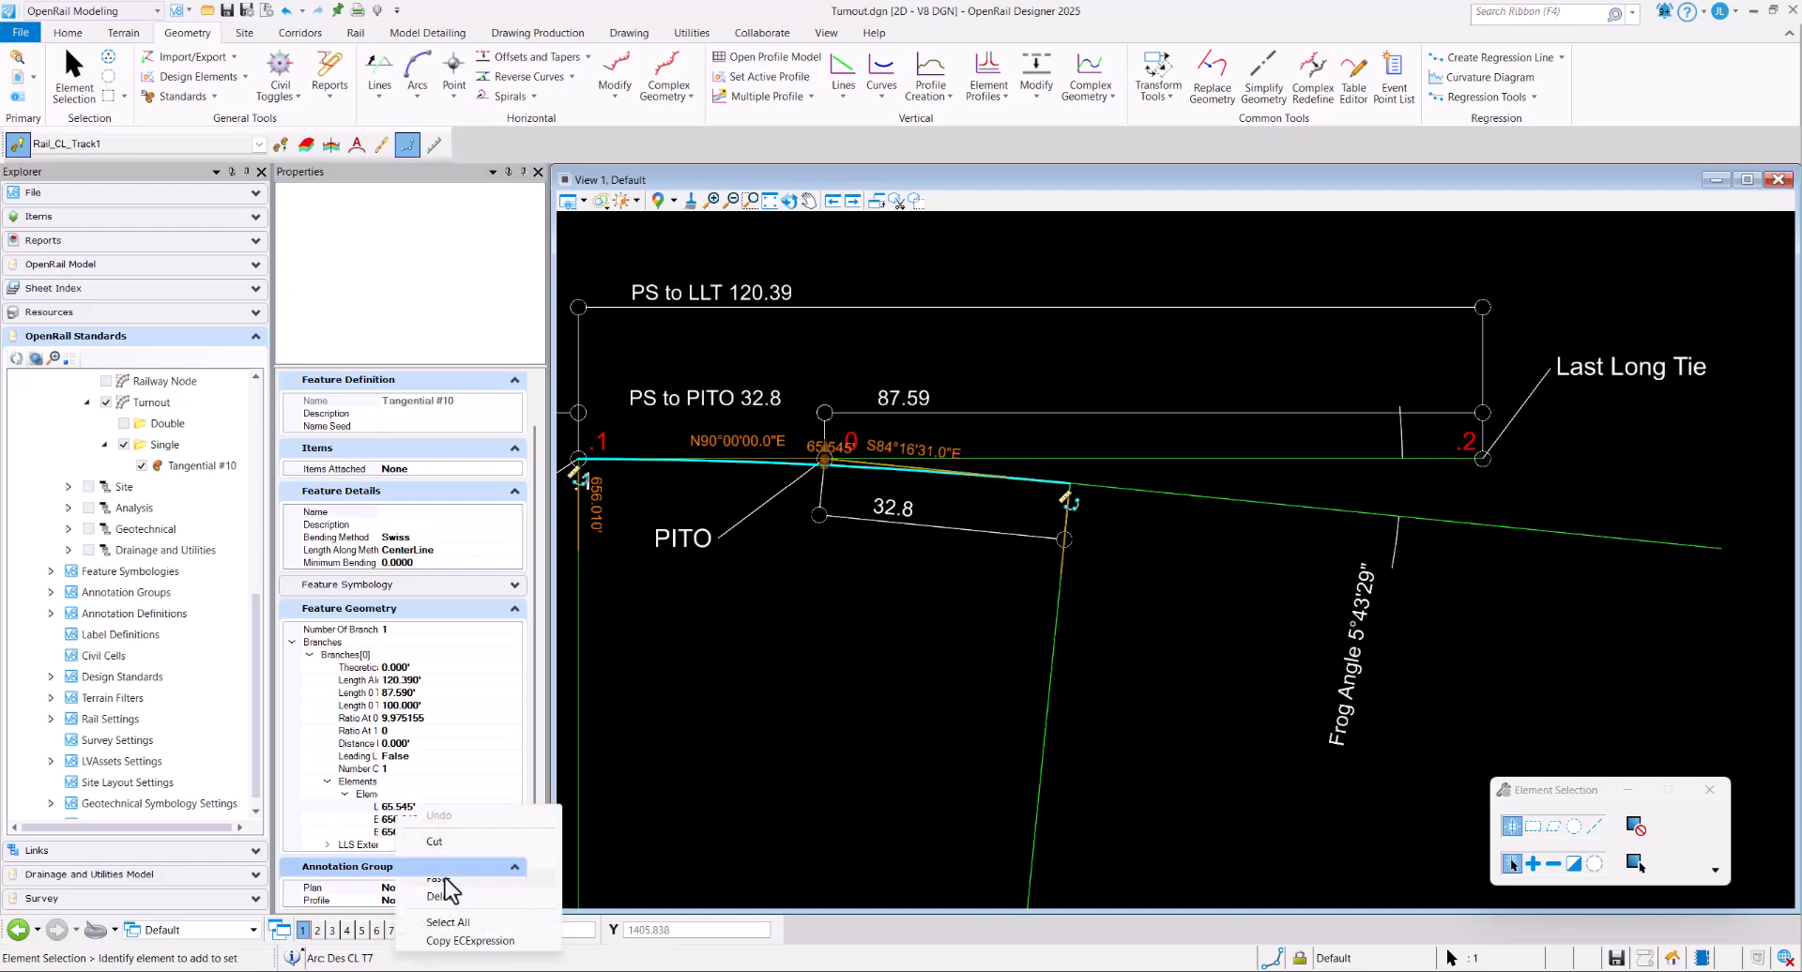
Start the Place Turnout command with the single turnout feature definition Tangential #10 and choose its placement point.
left_click(355, 33)
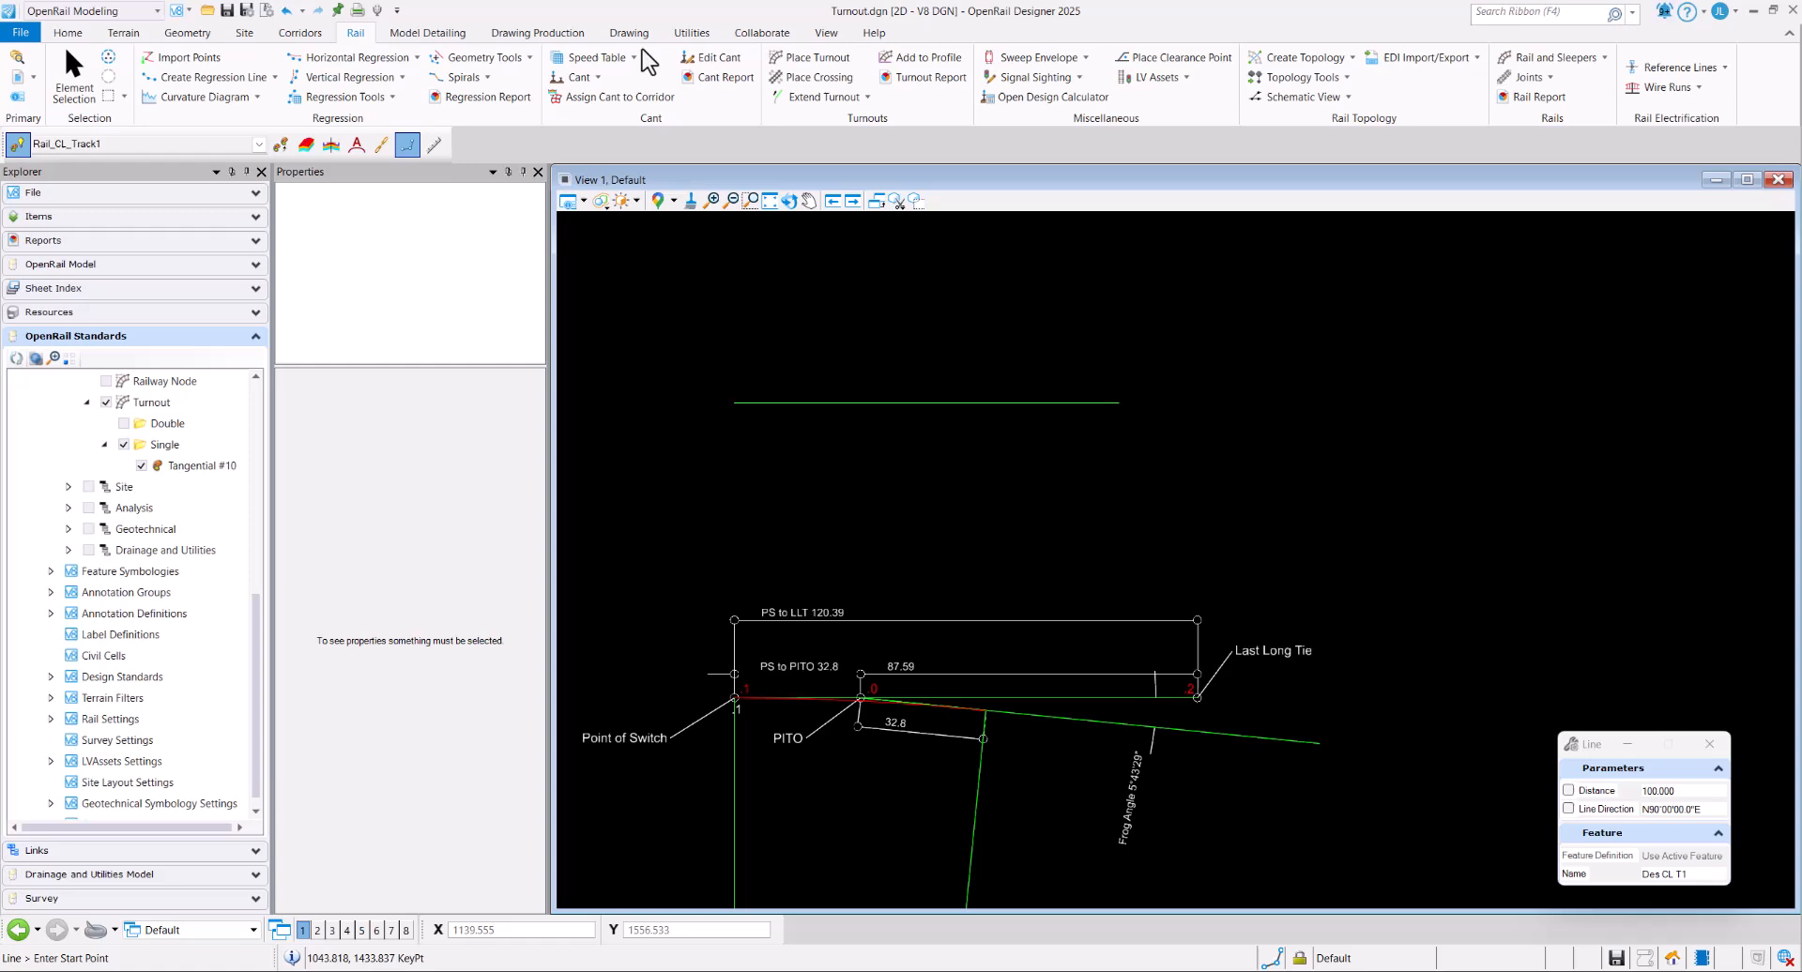
left_click(809, 58)
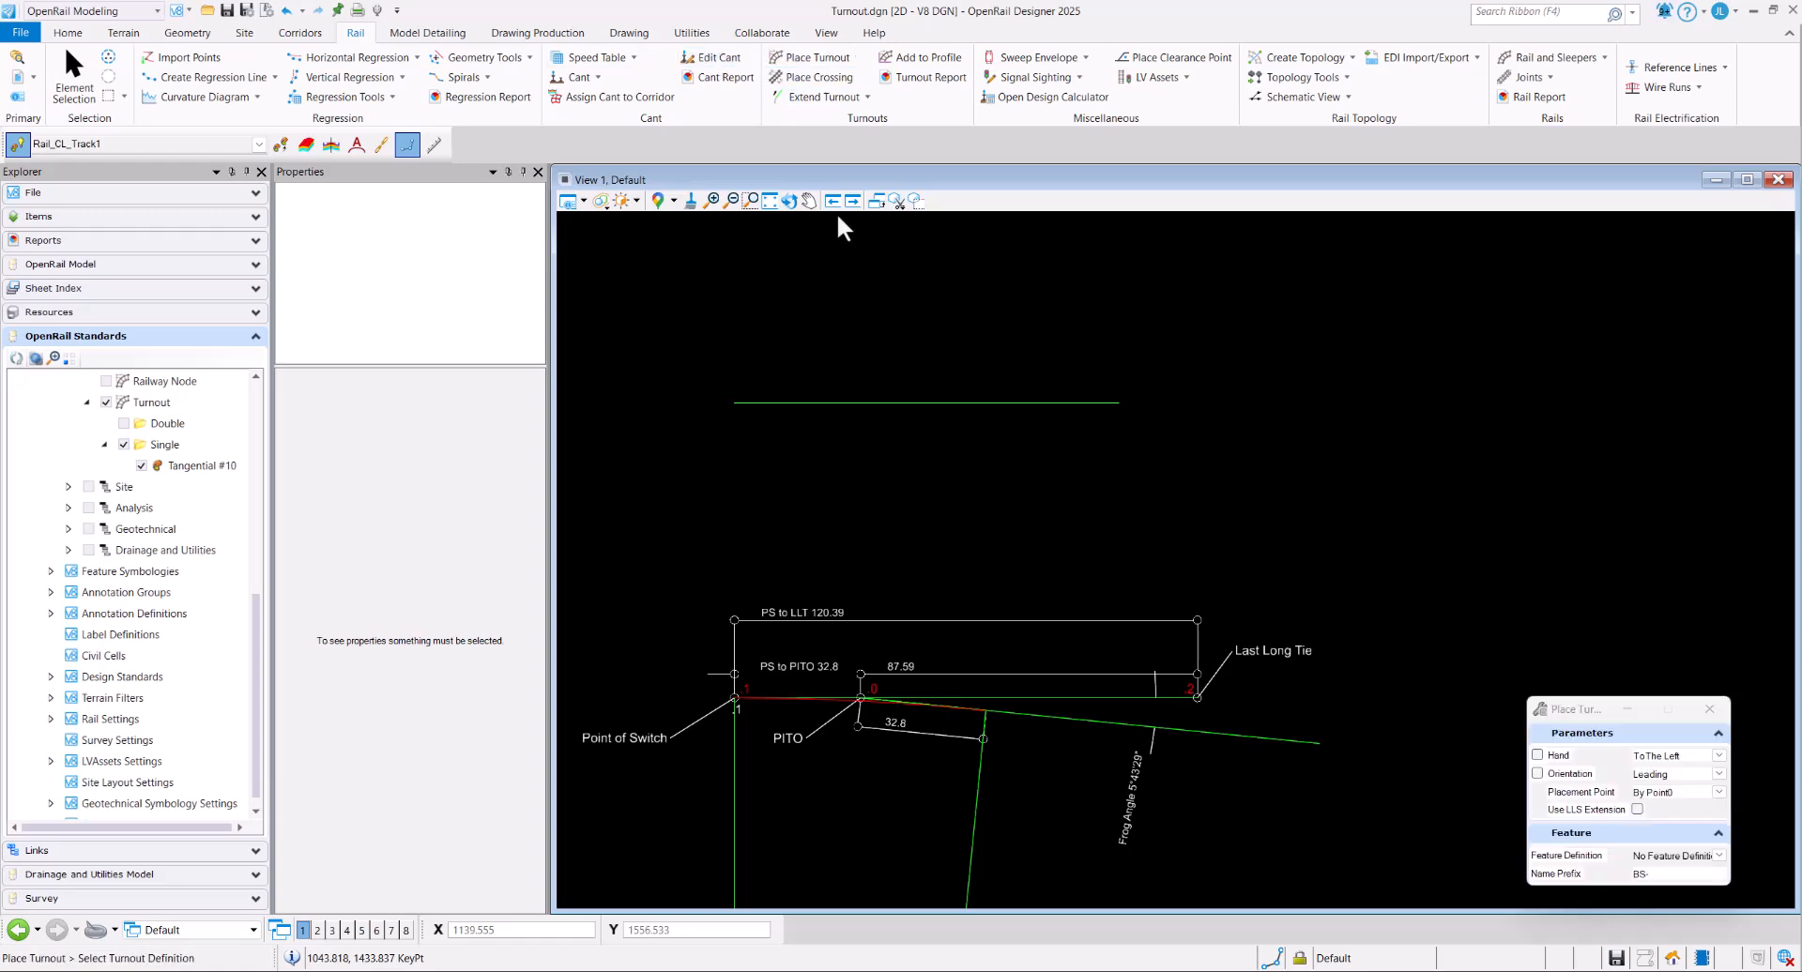
left_click(1718, 856)
left_click(1599, 813)
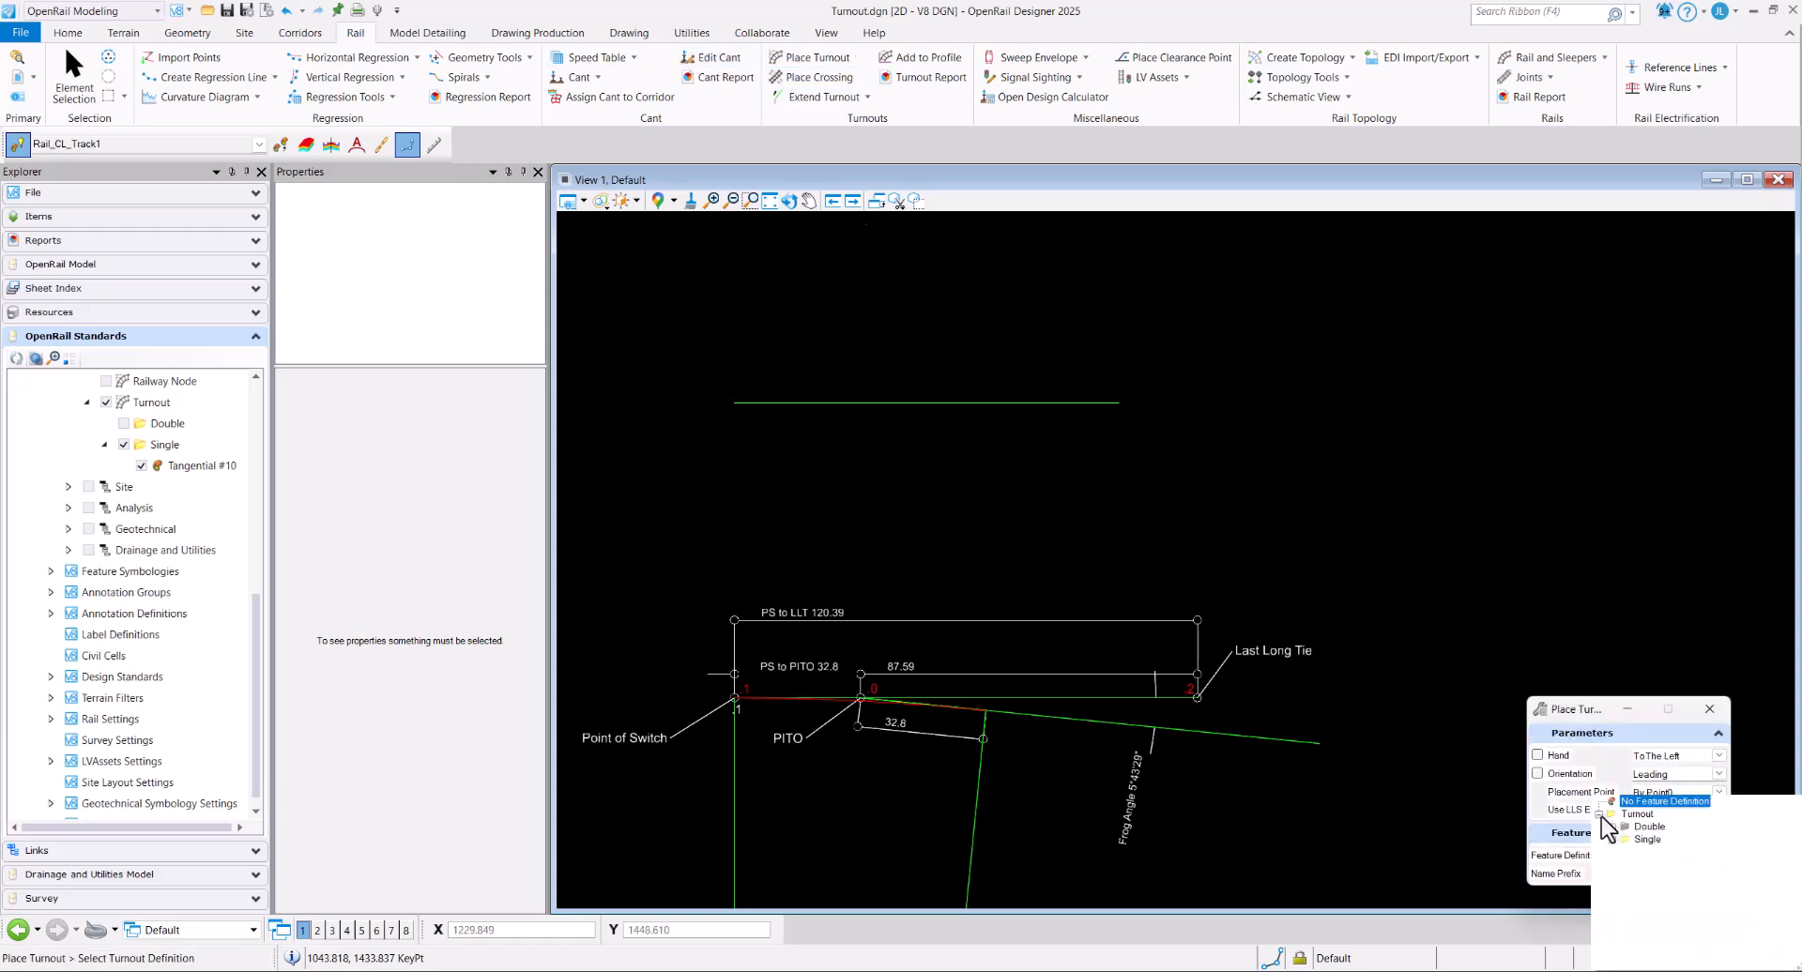
left_click(1613, 839)
left_click(1676, 877)
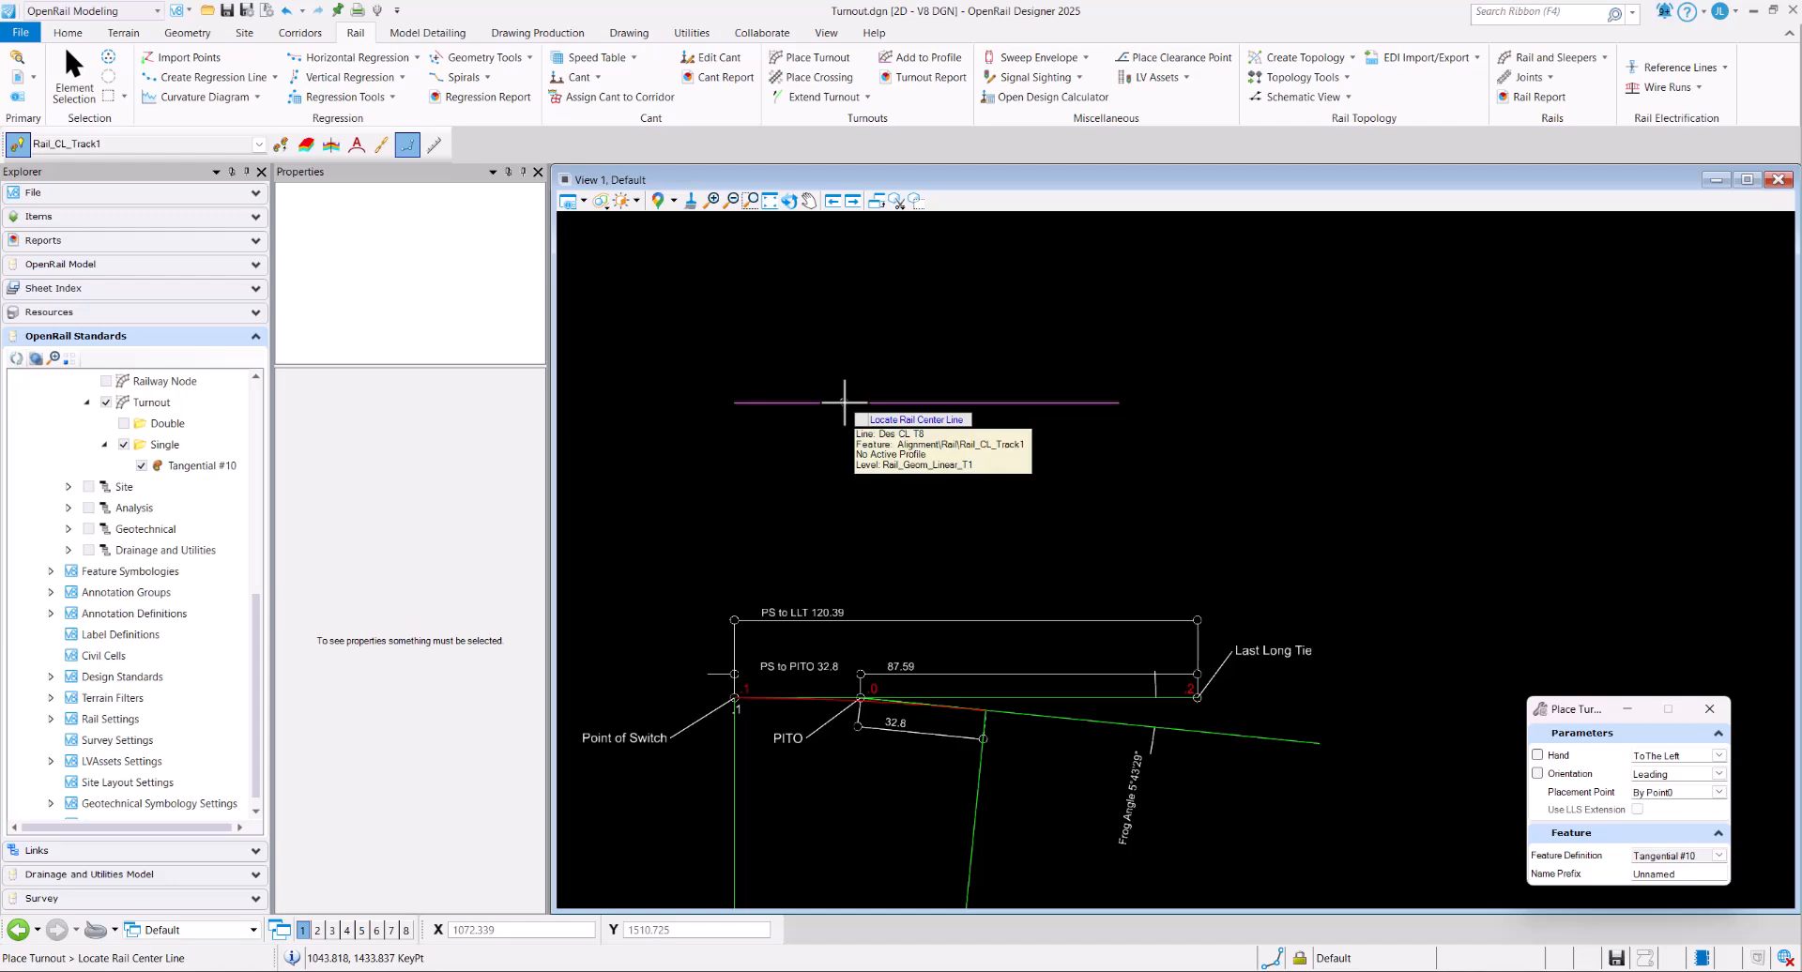
left_click(1718, 792)
left_click(1616, 812)
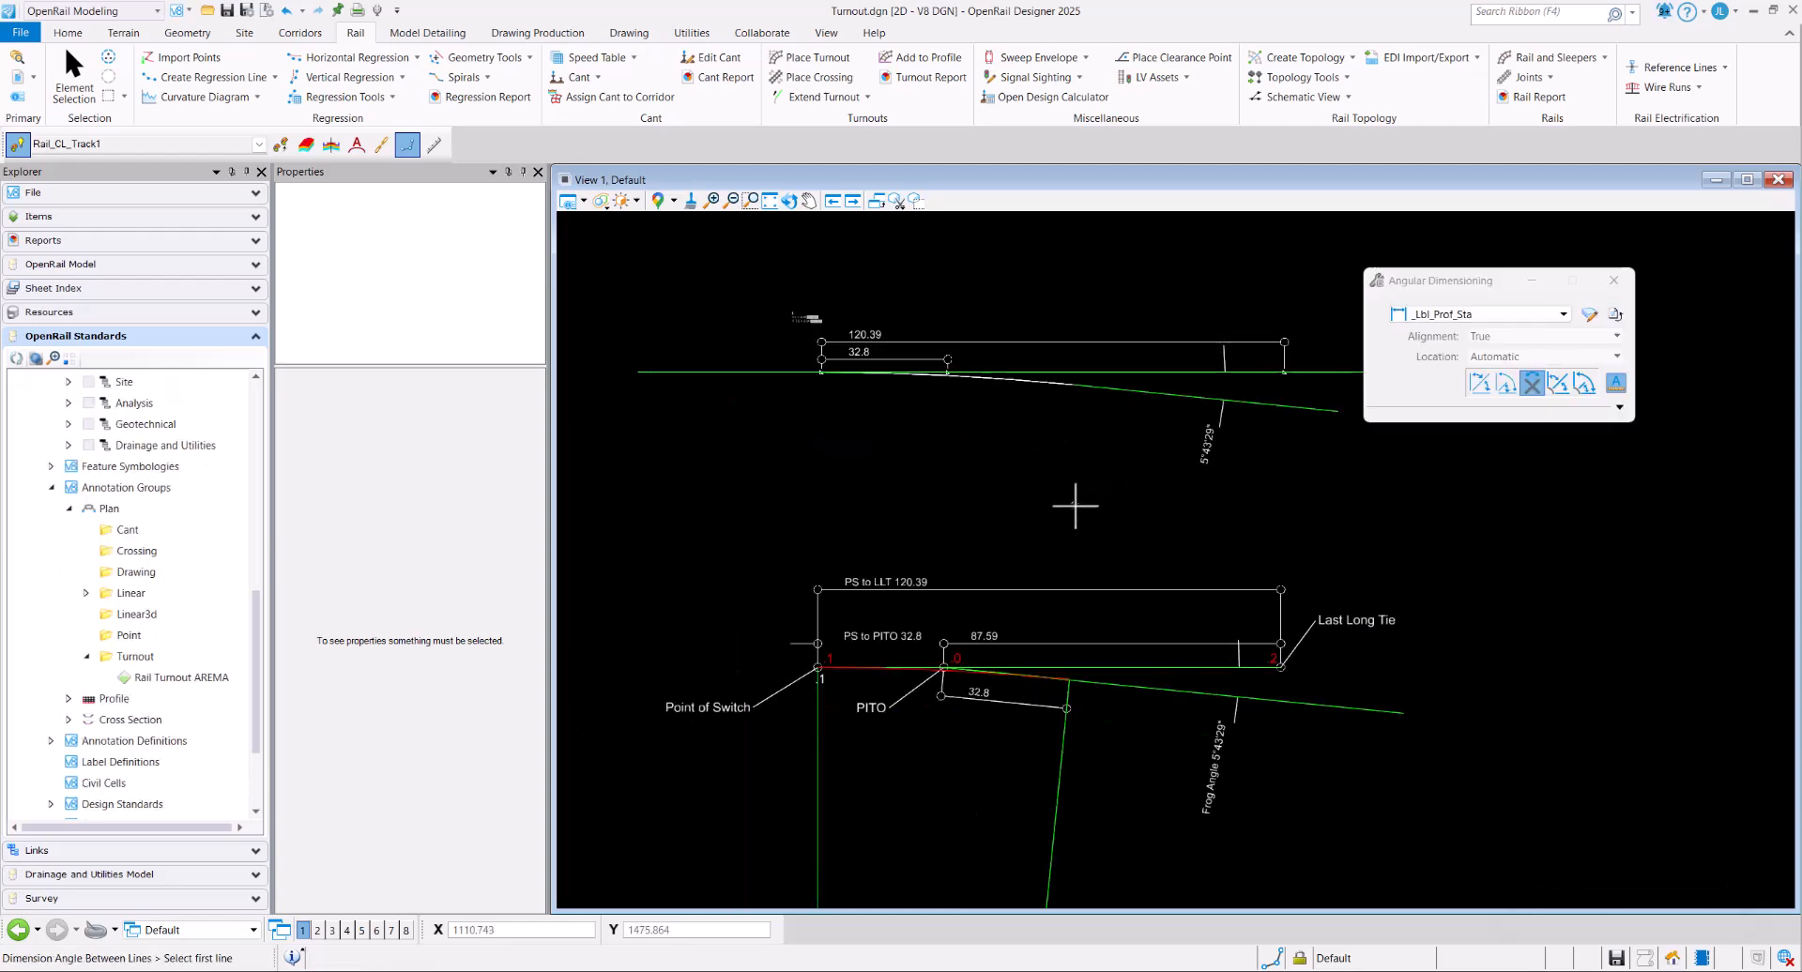
Save the turnout design file.
middle_click_drag(1074, 507, 1058, 434)
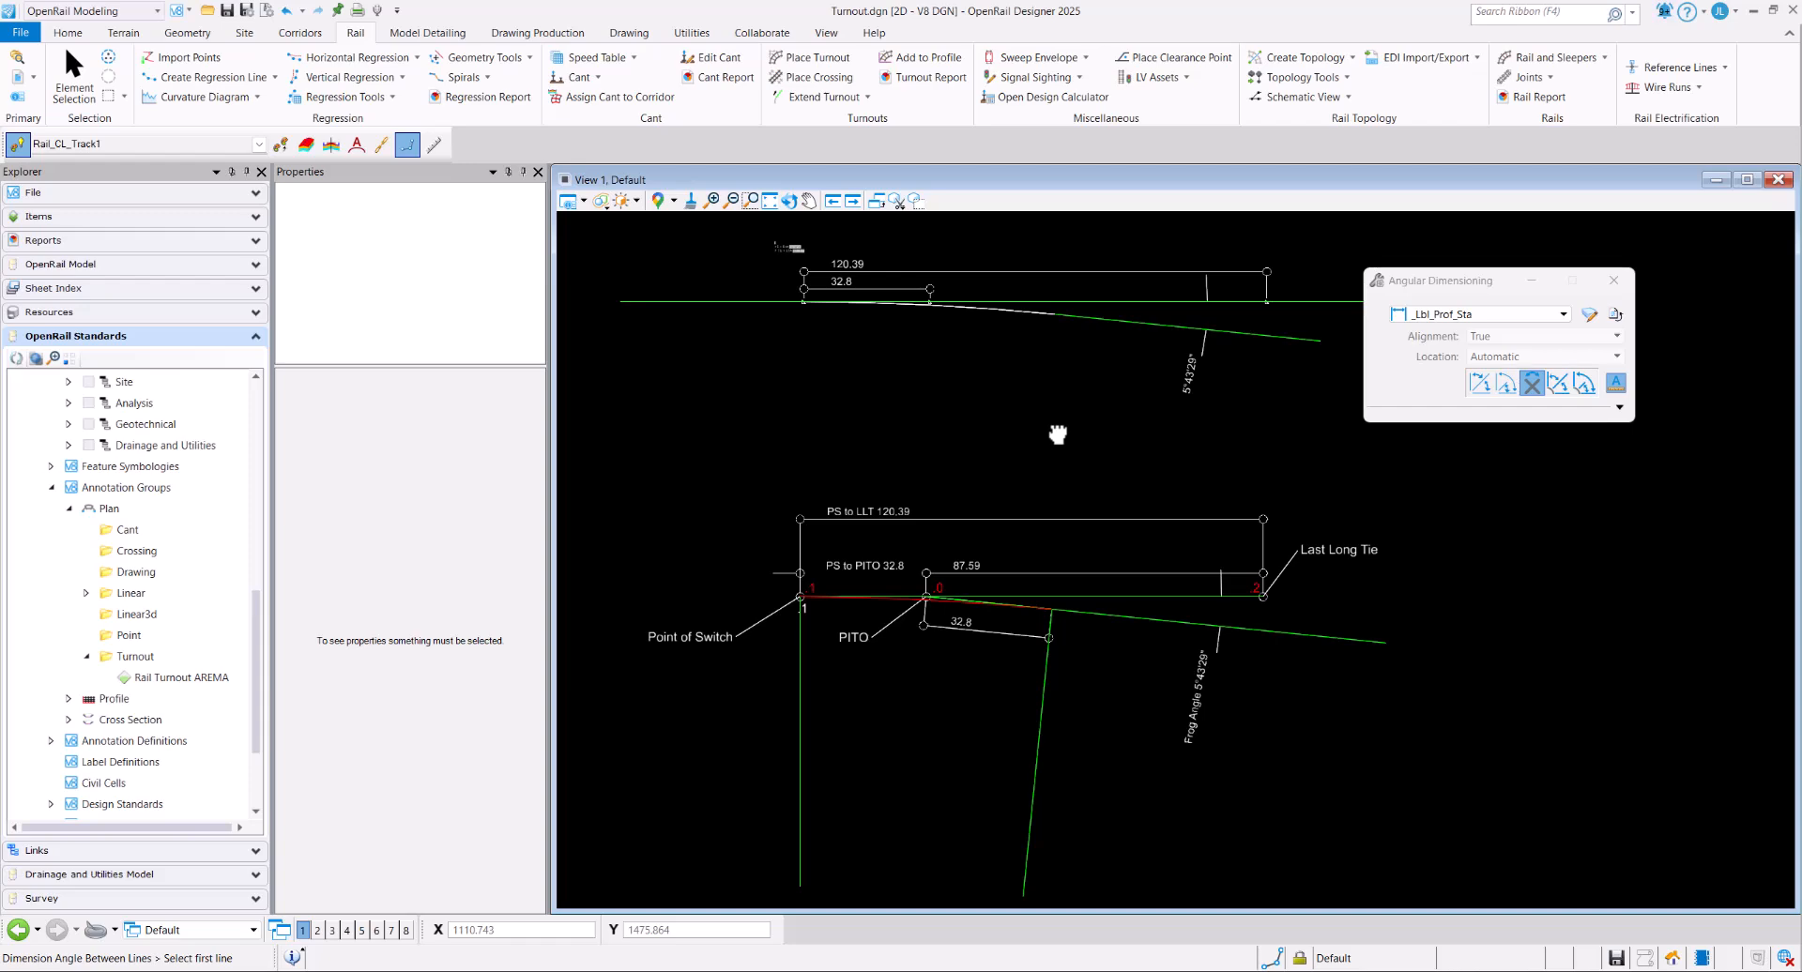
key("ctrl+s")
scroll(1099, 668, "up", 1)
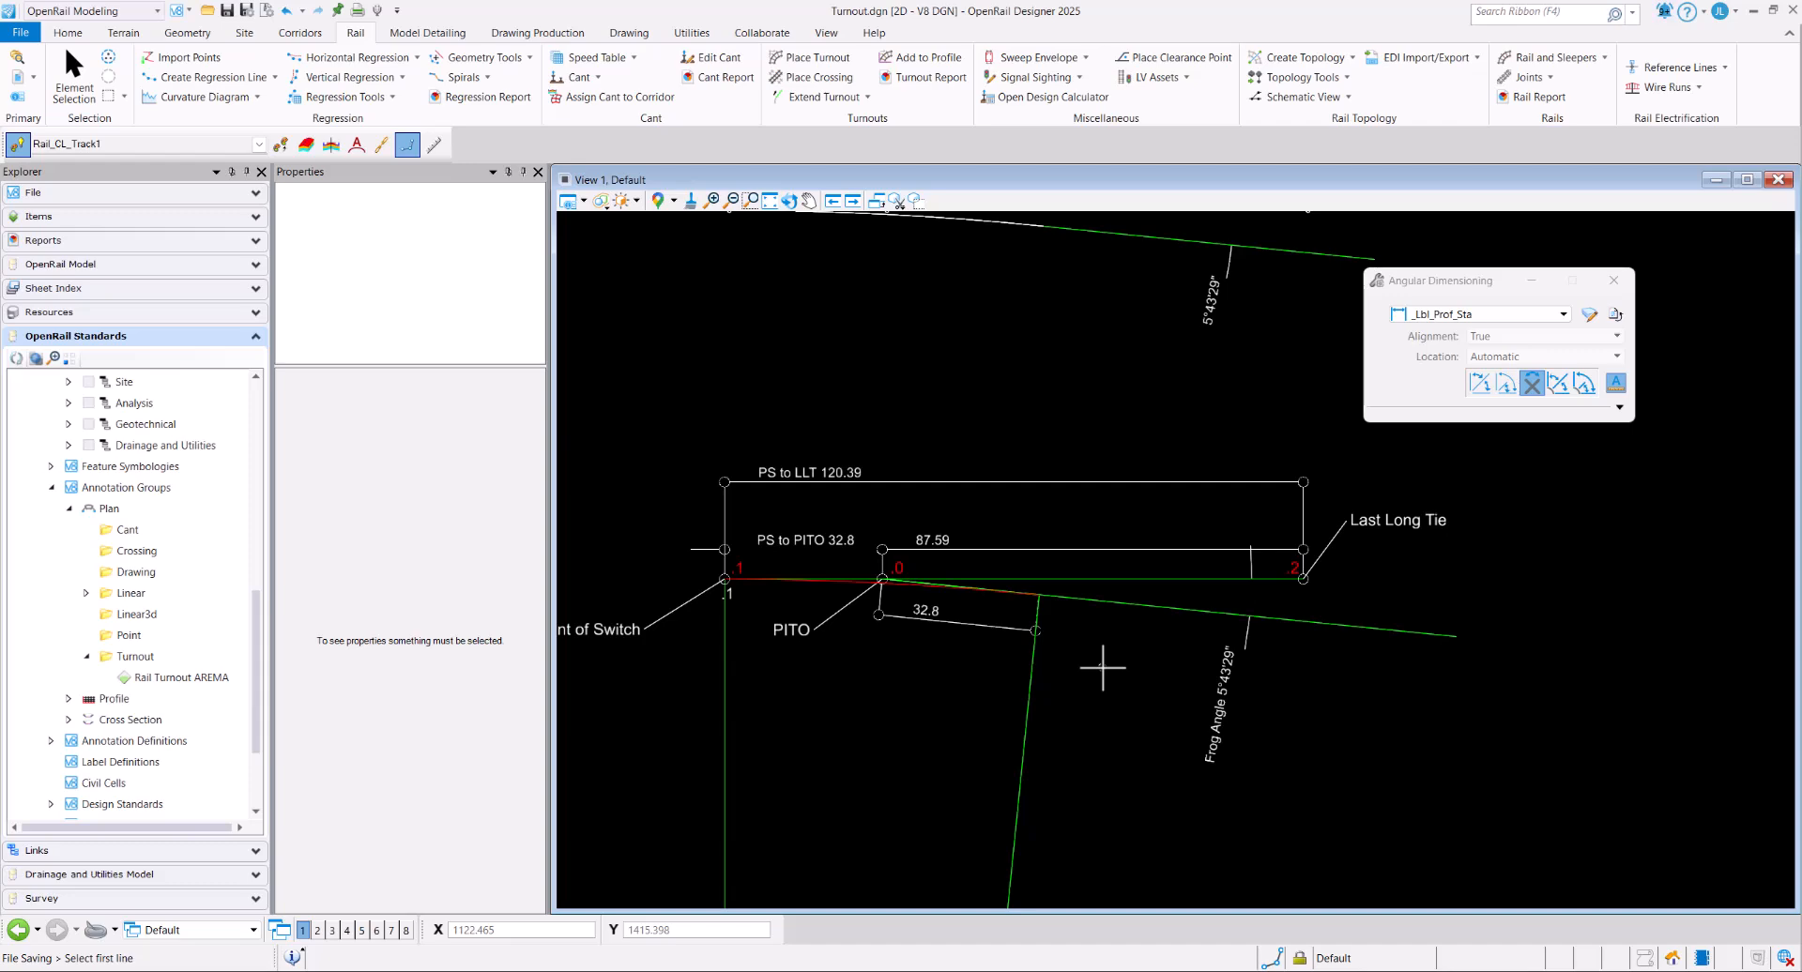
Set Length 0 To 3 in Branches[0] of the Tangential #10 feature definition to 32.8.
left_click(178, 677)
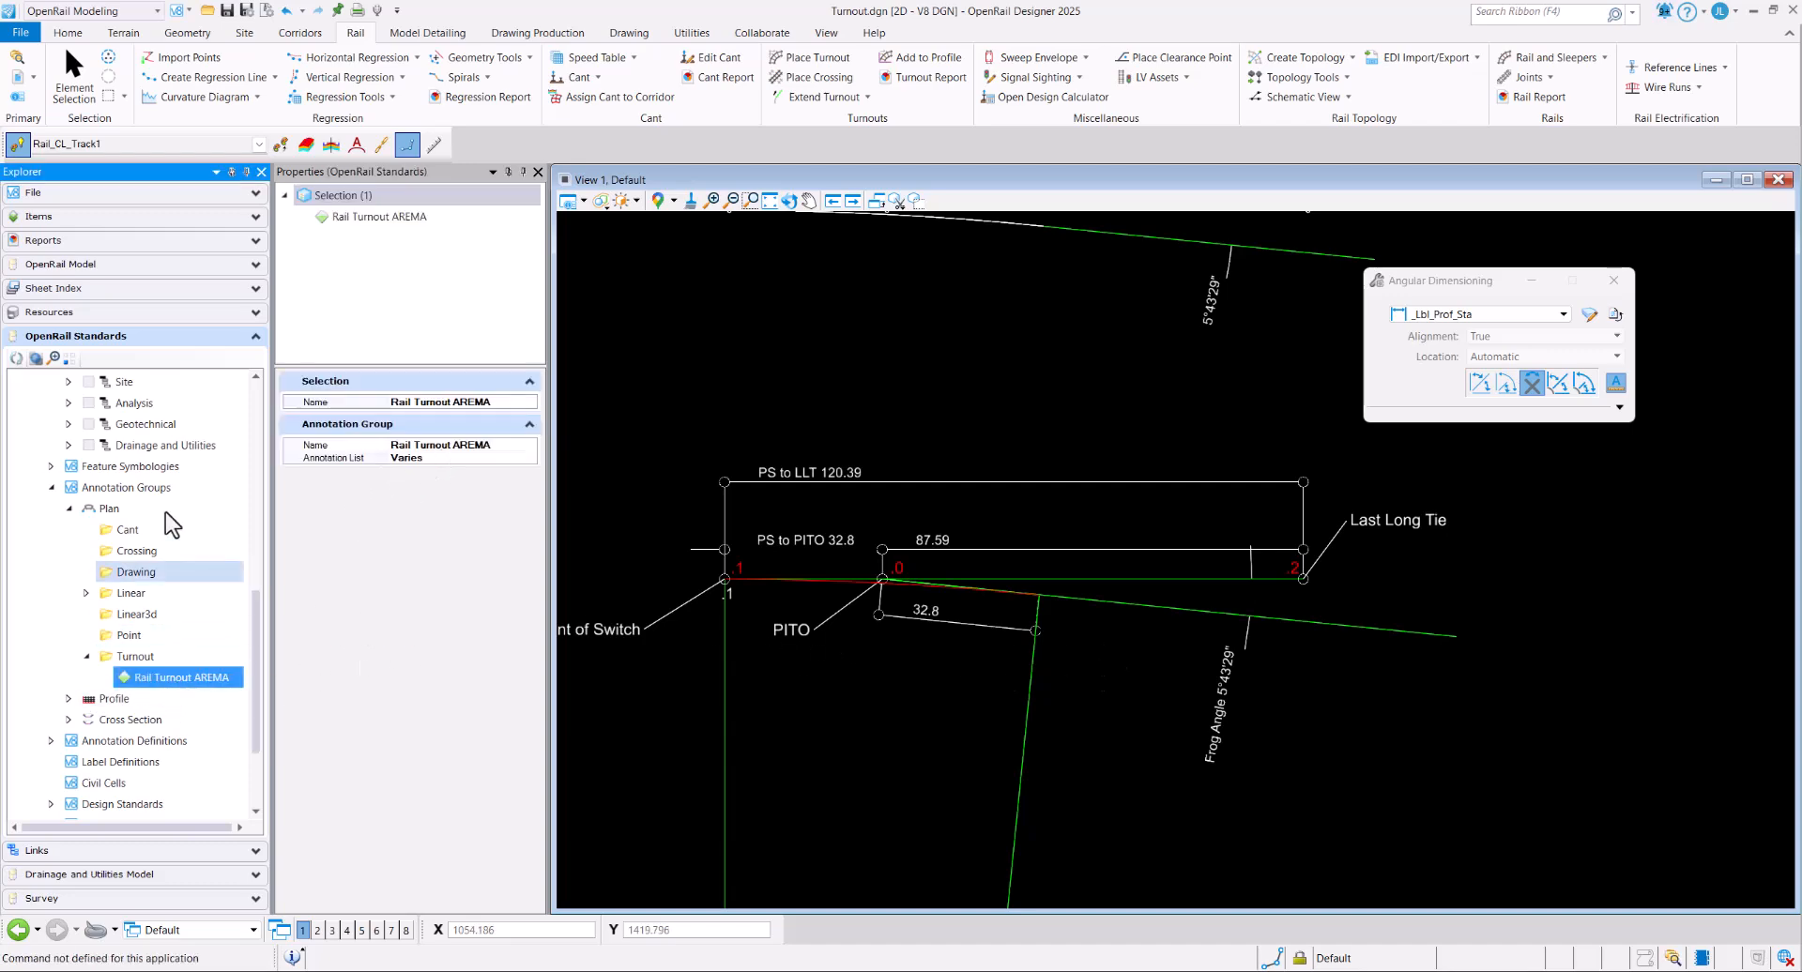
scroll(168, 582, "up", 5)
left_click(199, 676)
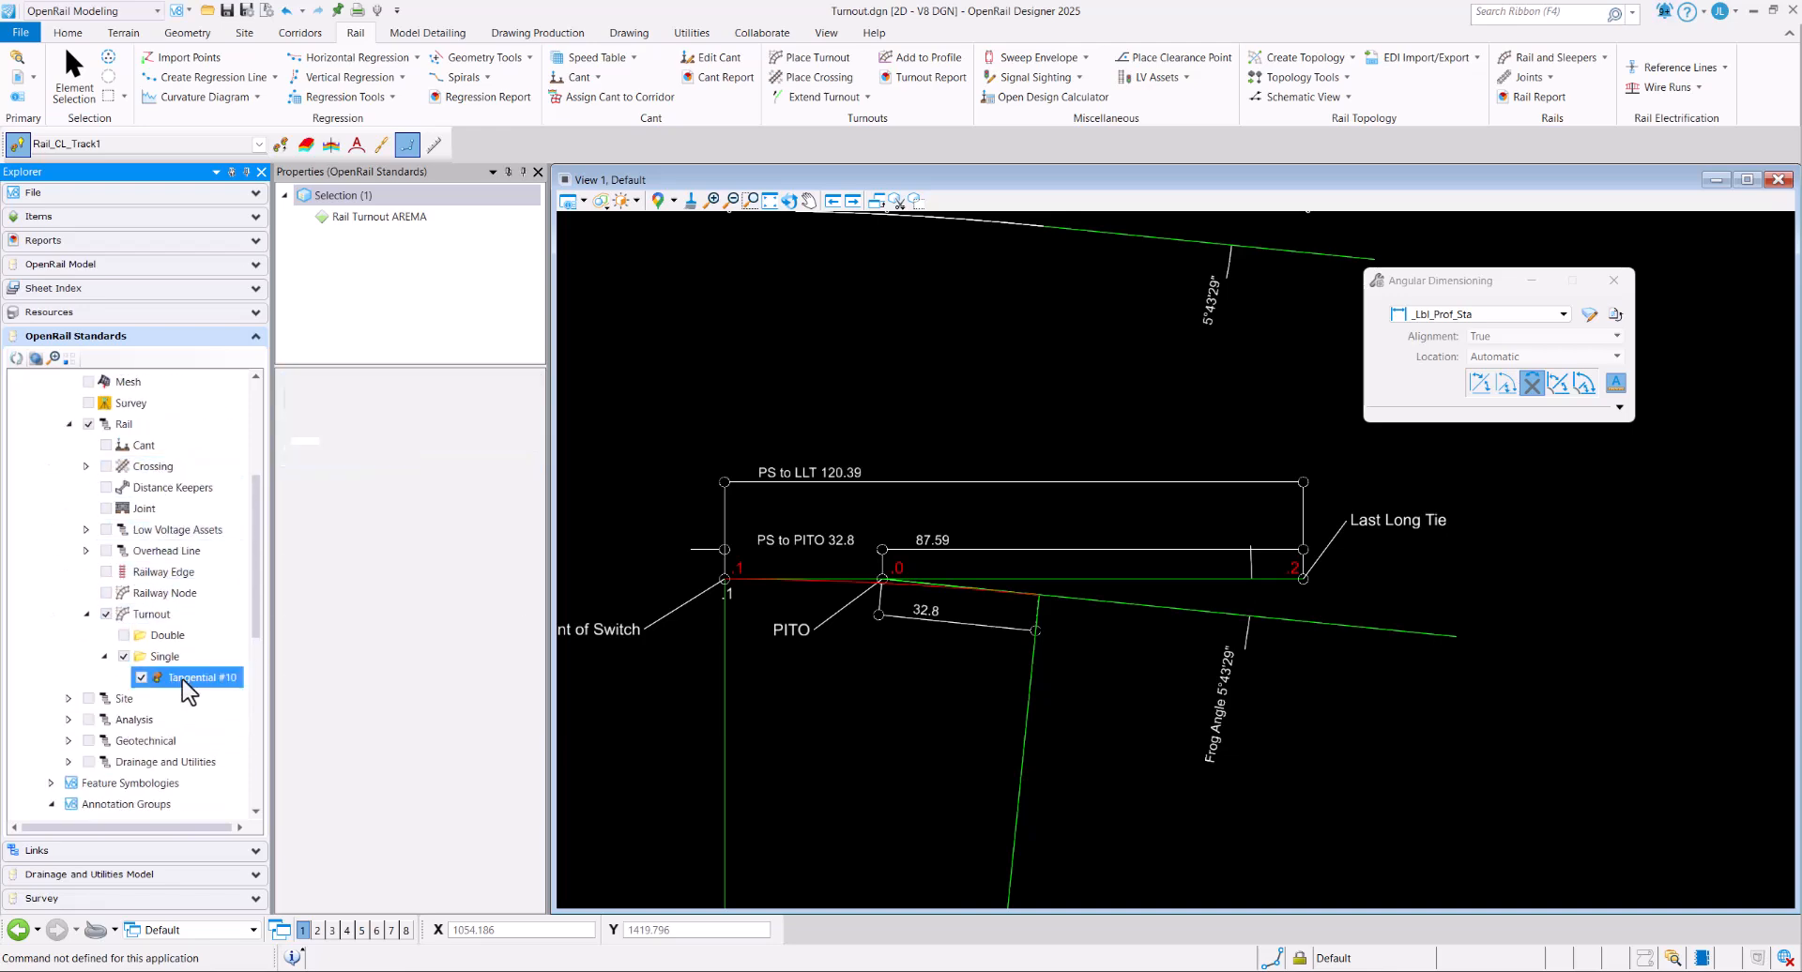
scroll(391, 772, "down", 1)
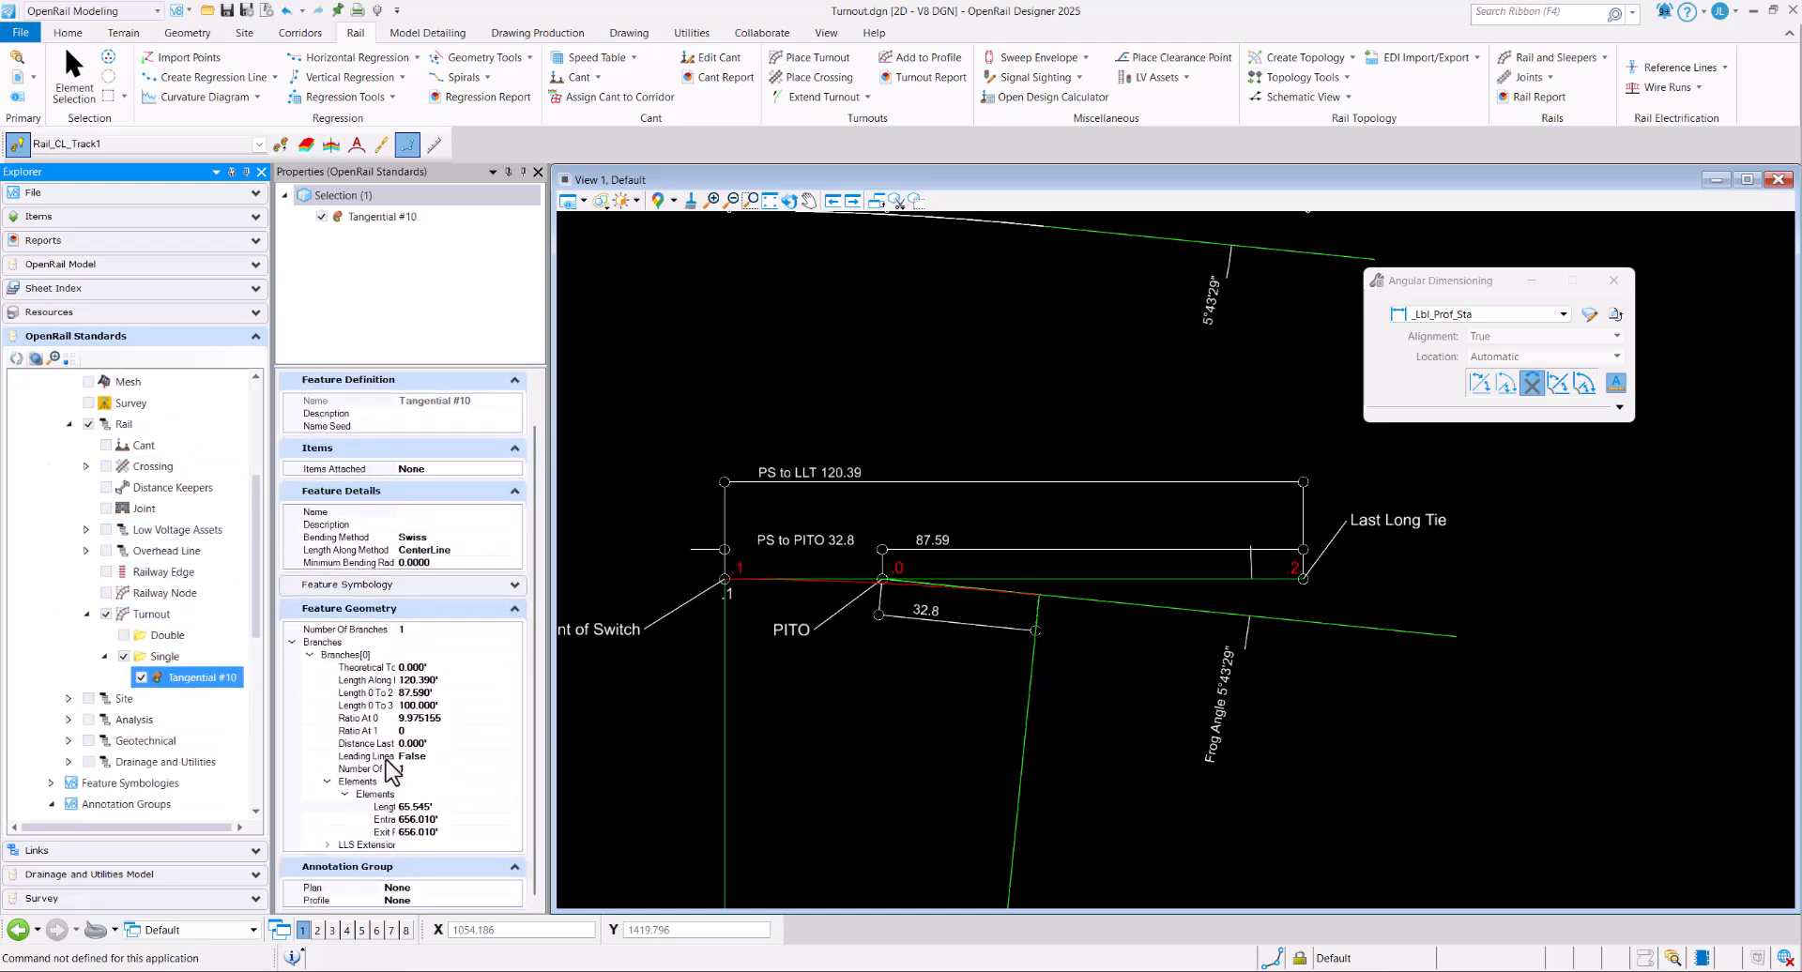
left_click(457, 705)
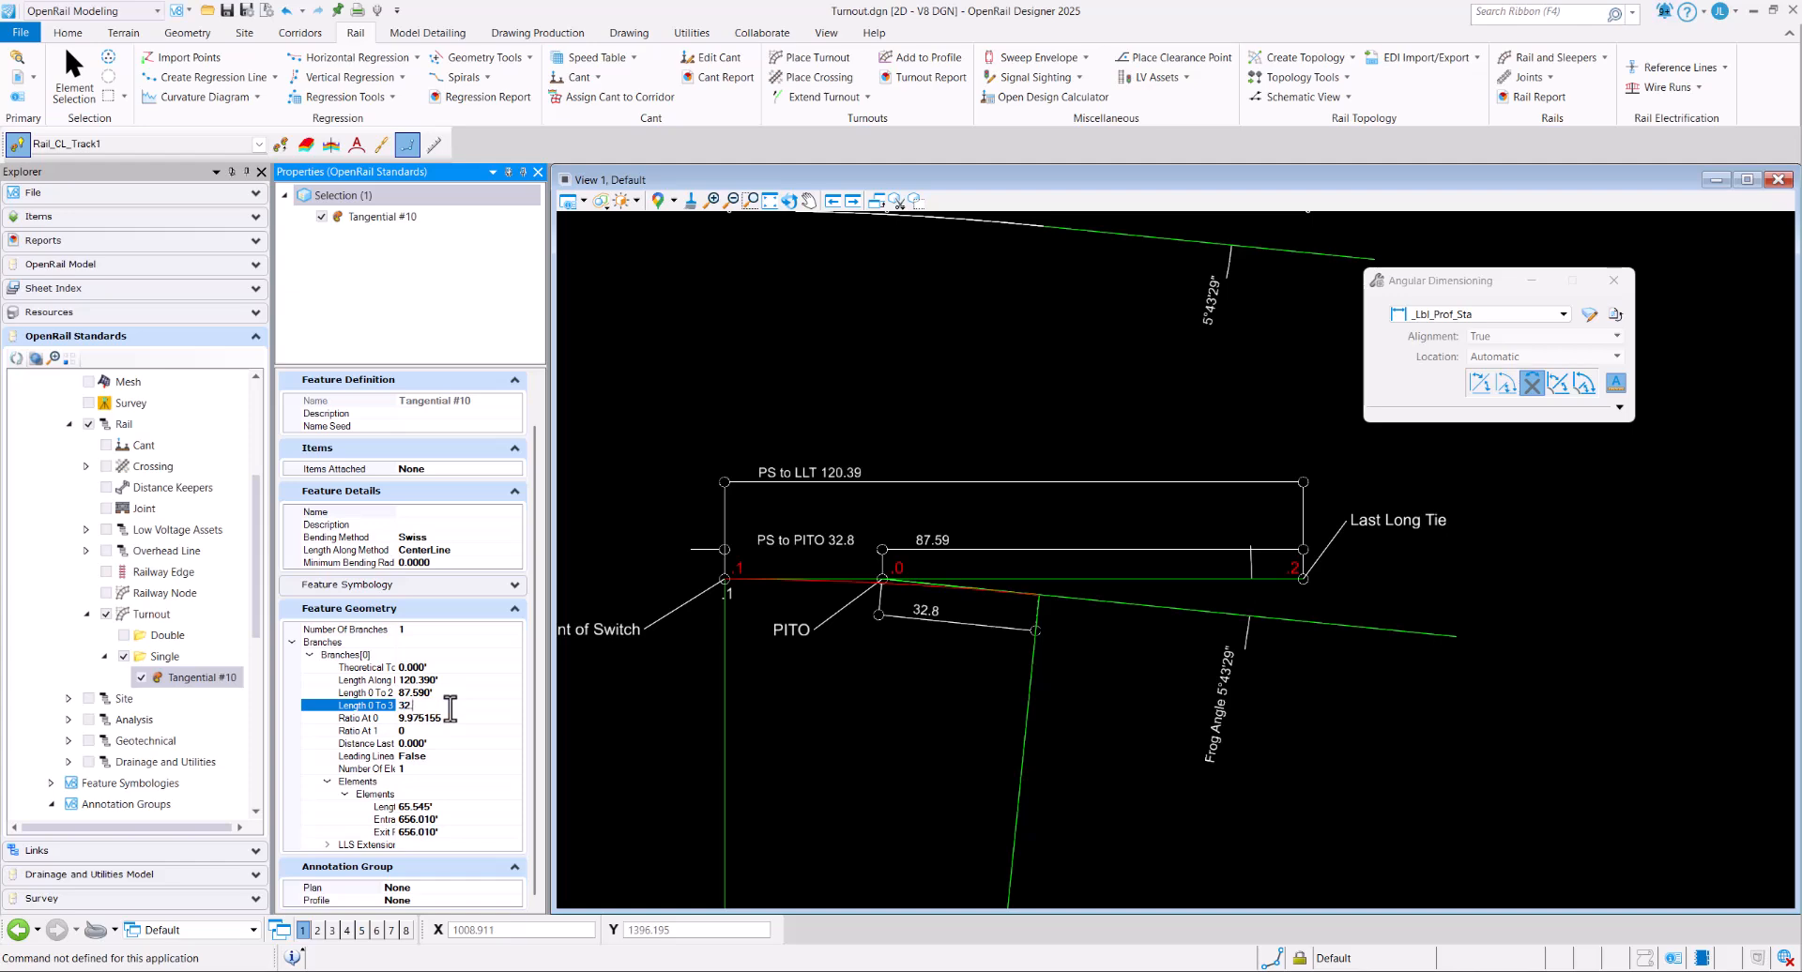
type(".8")
key("Return")
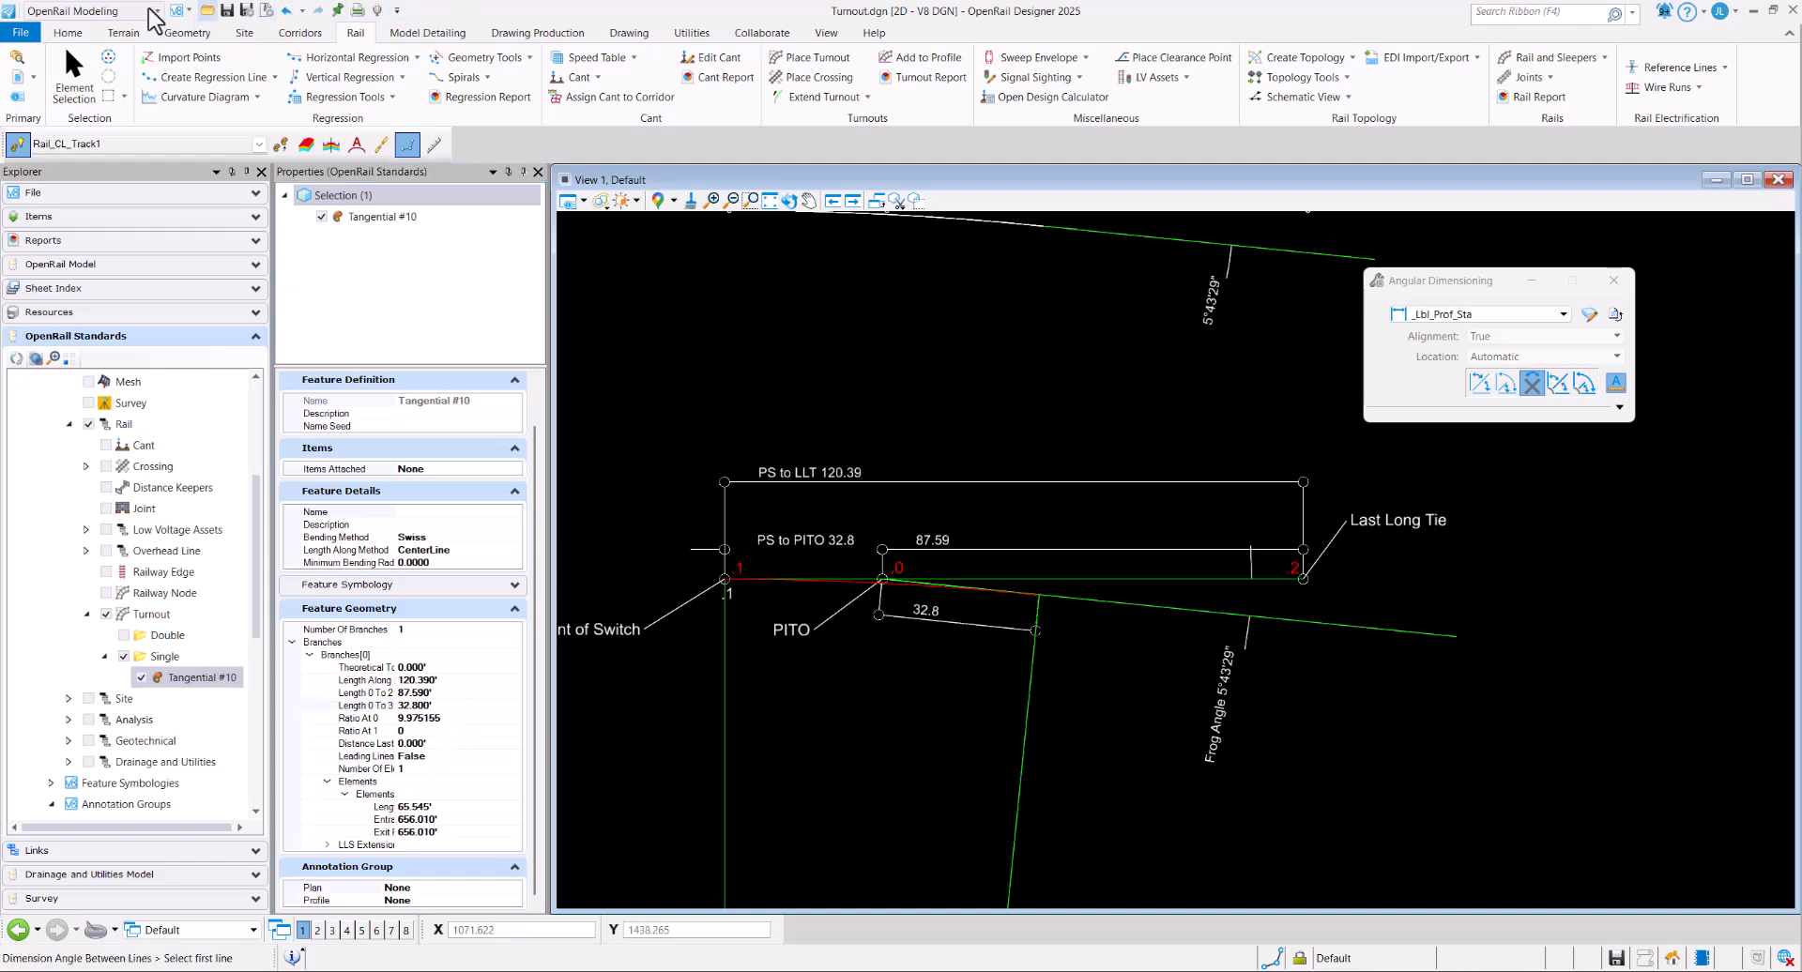
Duplicate the Tangential #10 turnout feature definition and rename the copy Tangential #10_2.
left_click(75, 75)
left_click(210, 672)
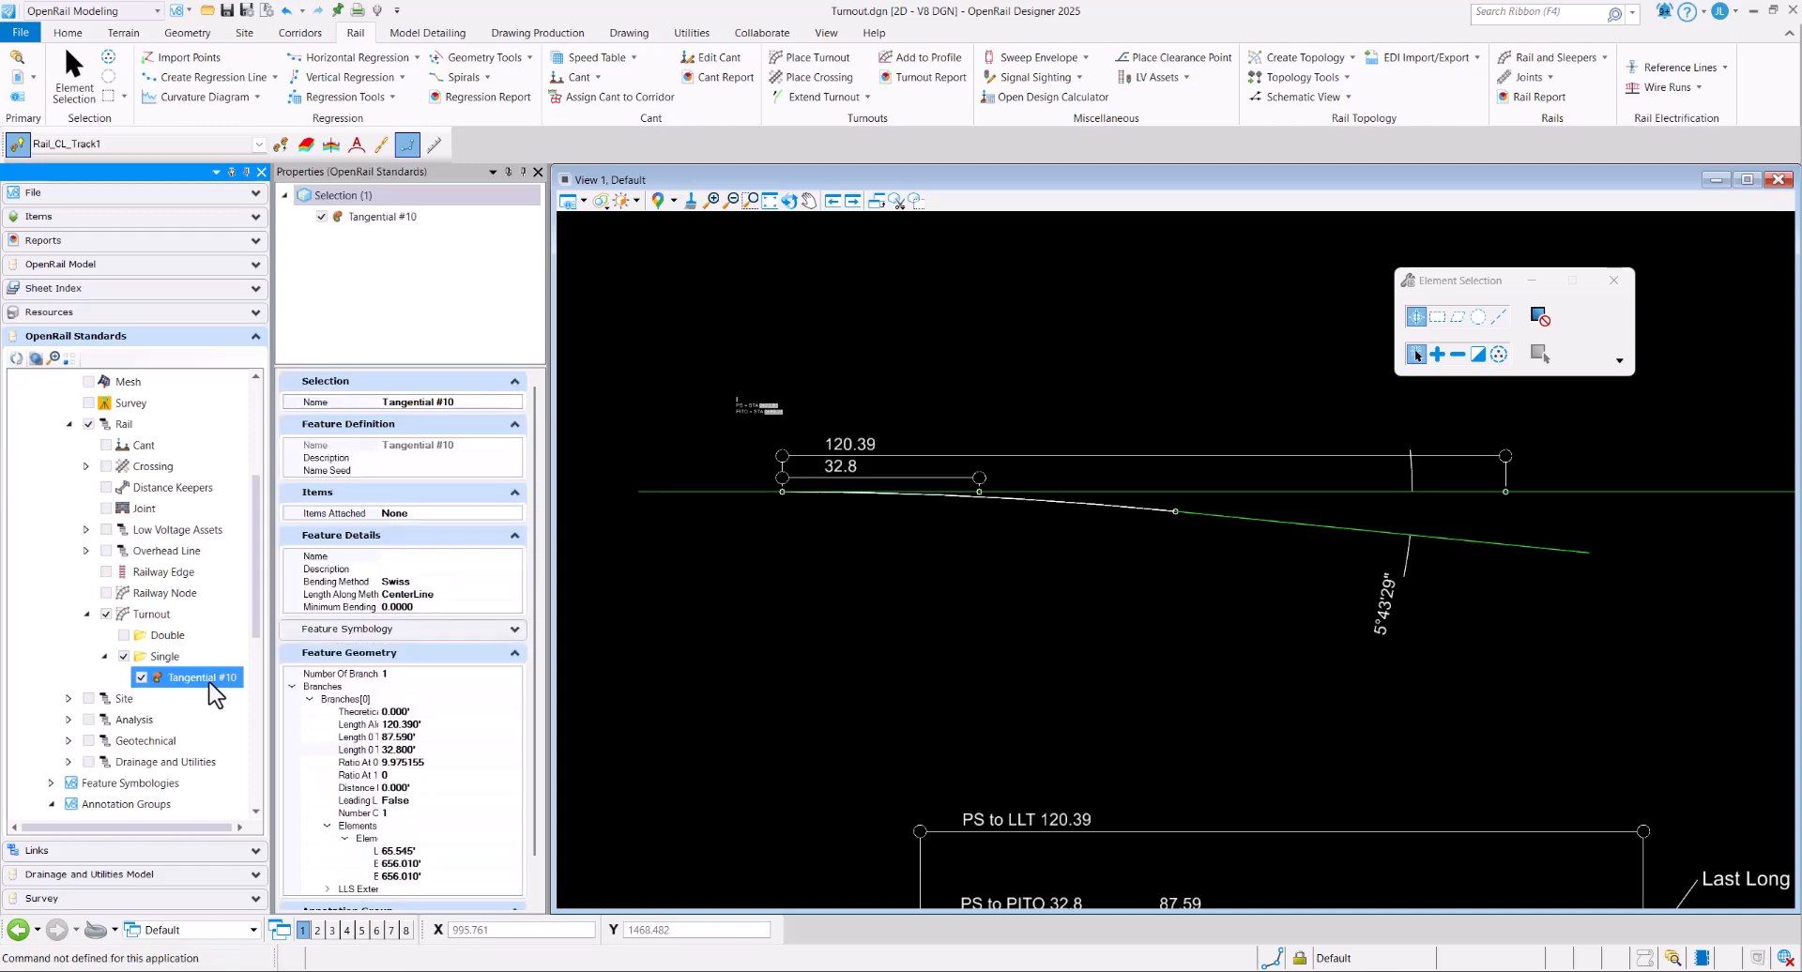
right_click(209, 673)
left_click(248, 710)
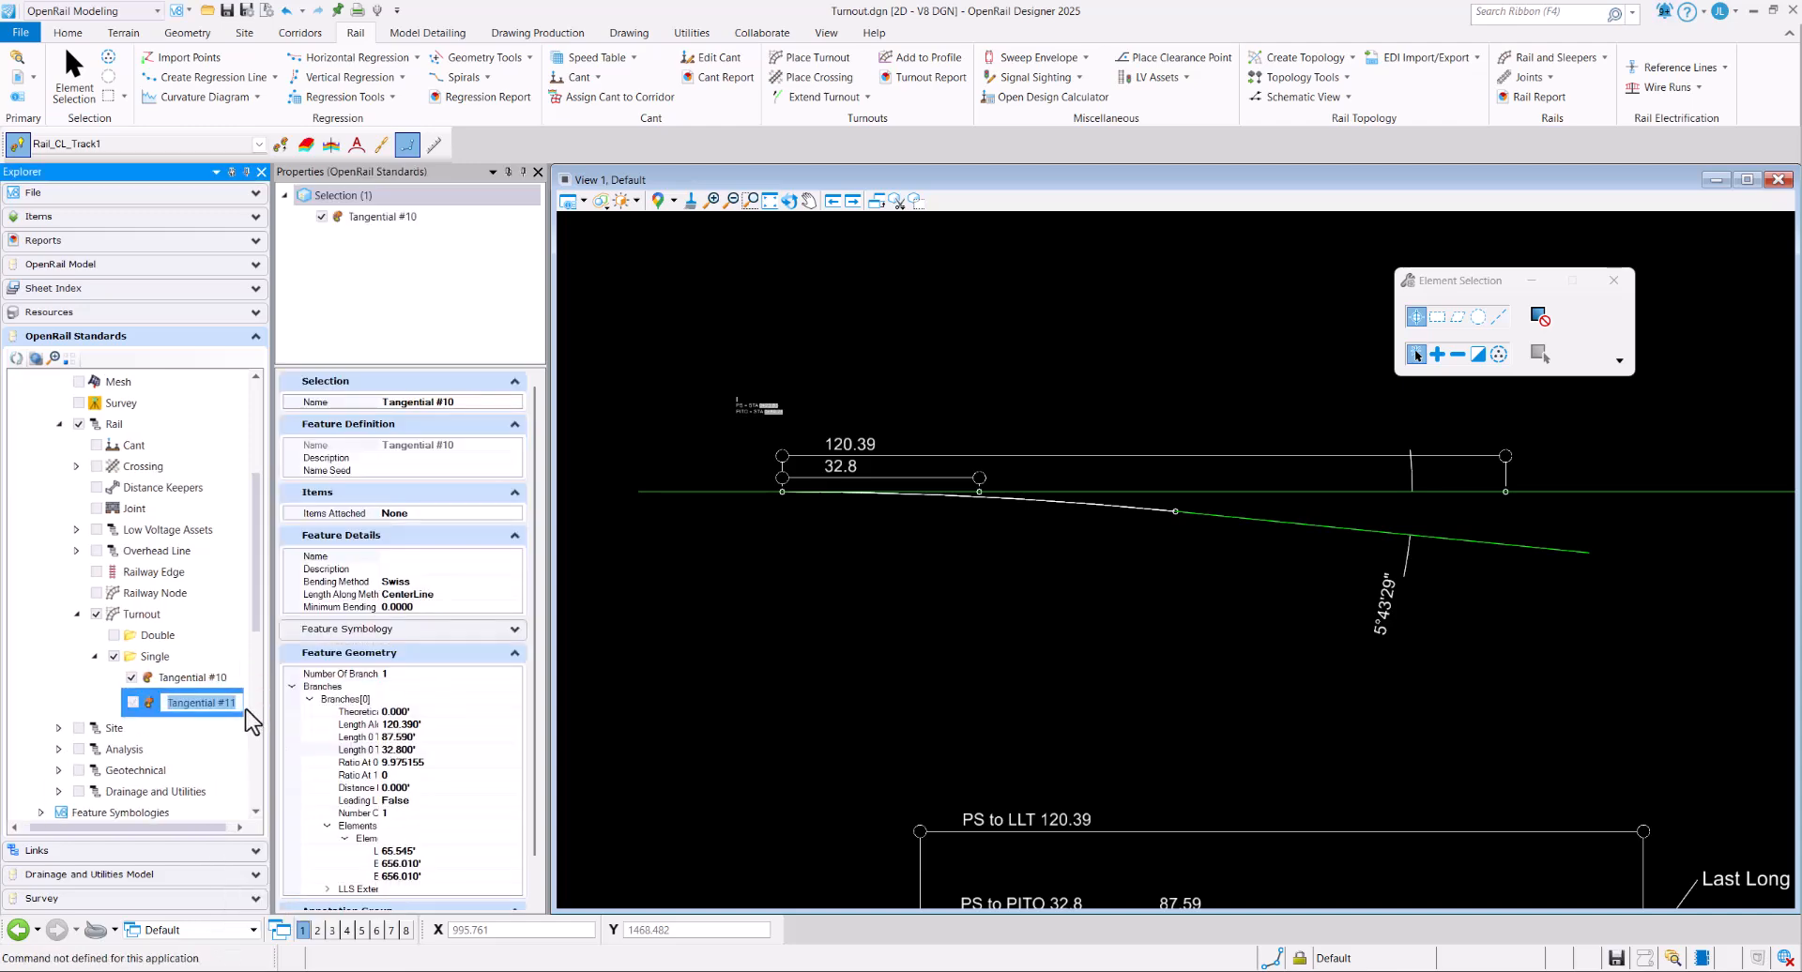
key("Return")
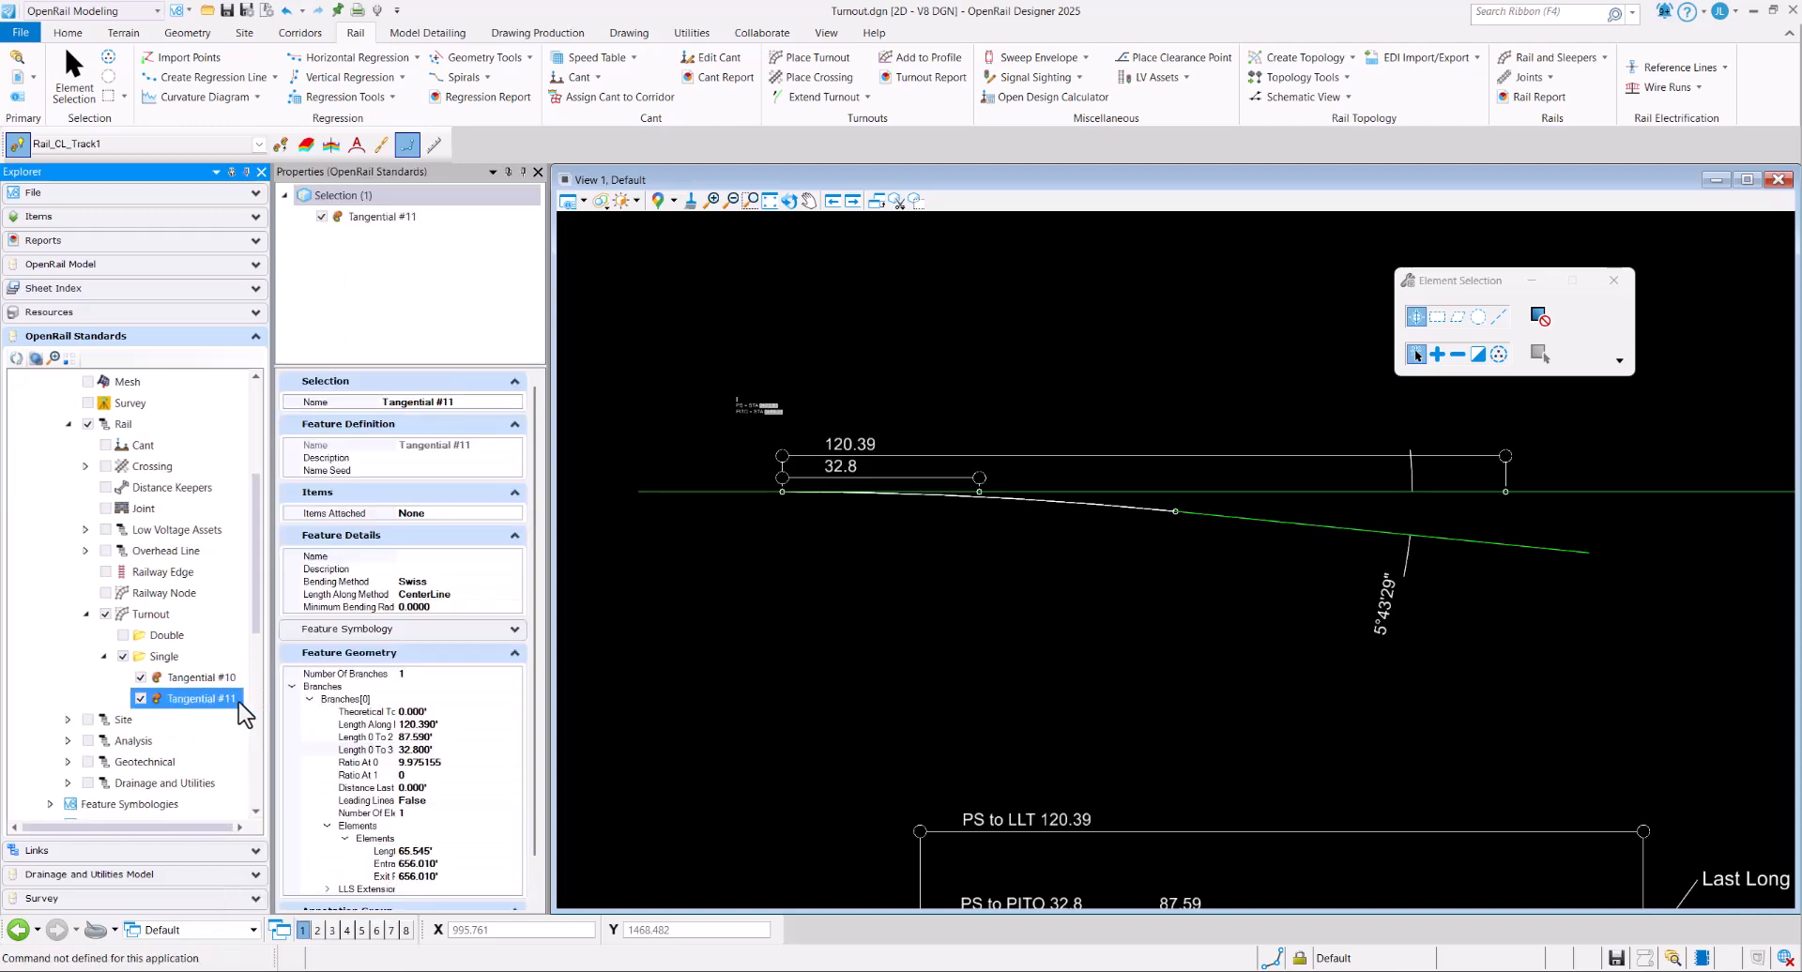
right_click(236, 701)
left_click(264, 751)
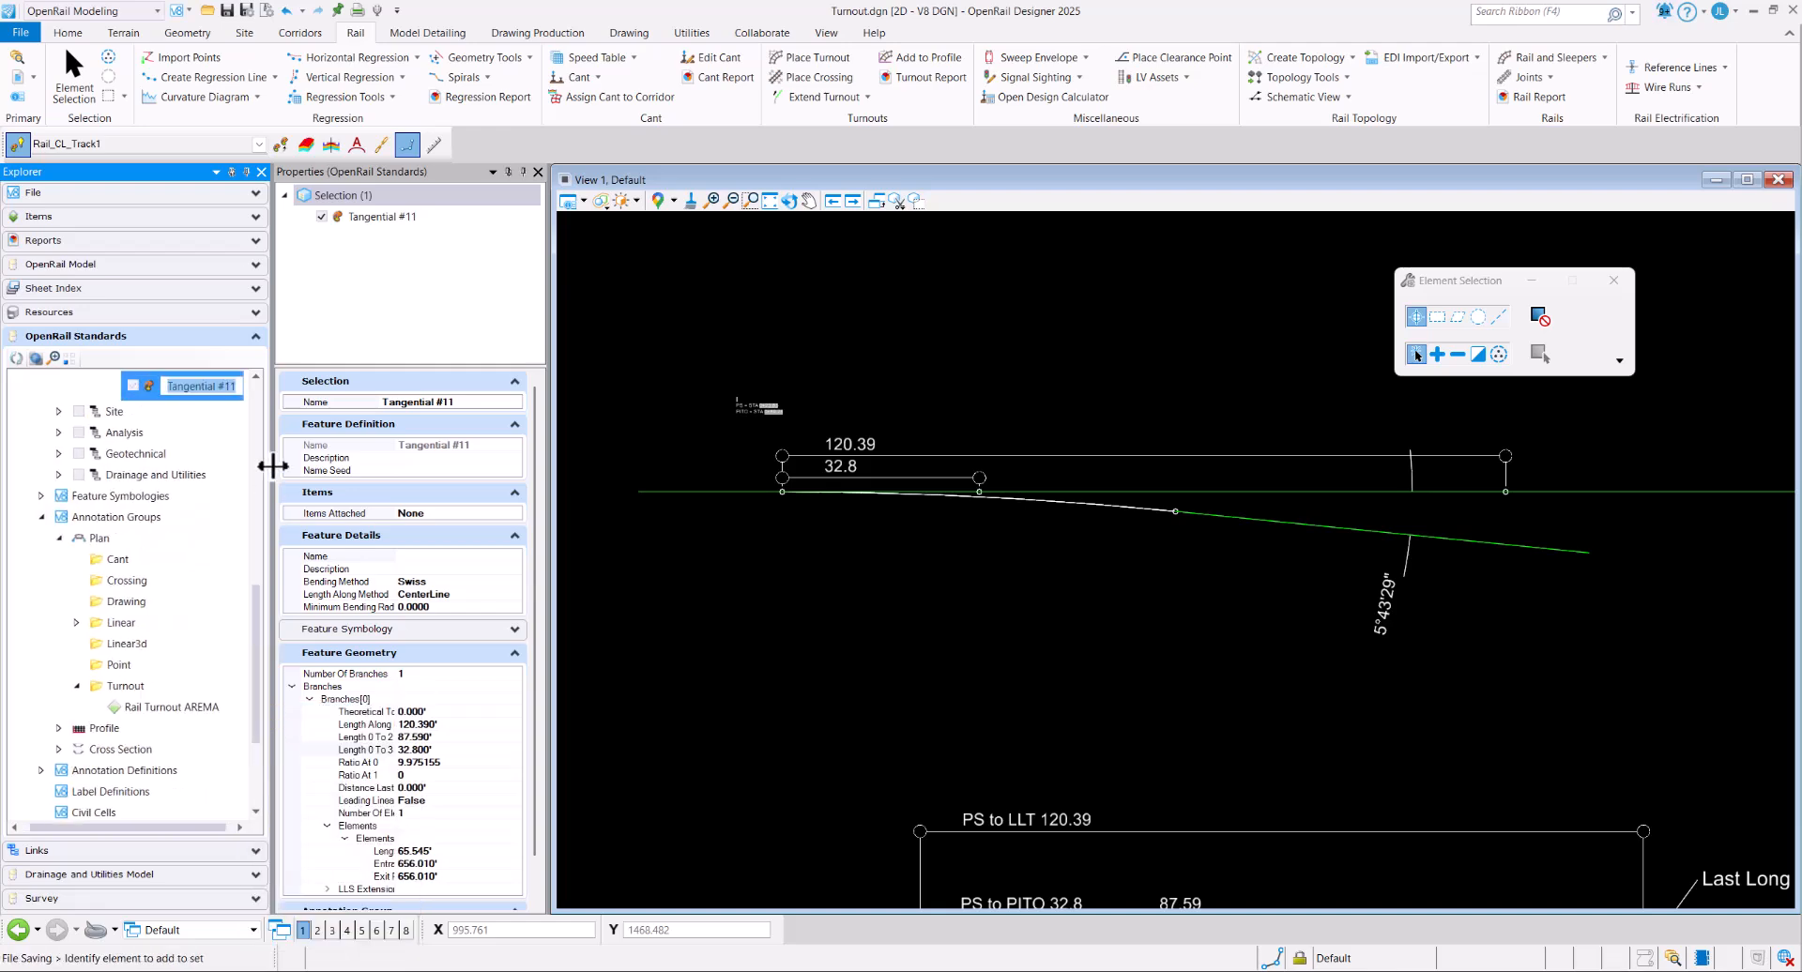
key("Right")
key("BackSpace")
type("_2")
key("Return")
Set the number of elements in Branches[0] of Tangential #10_2 to 2.
scroll(1015, 559, "down", 2)
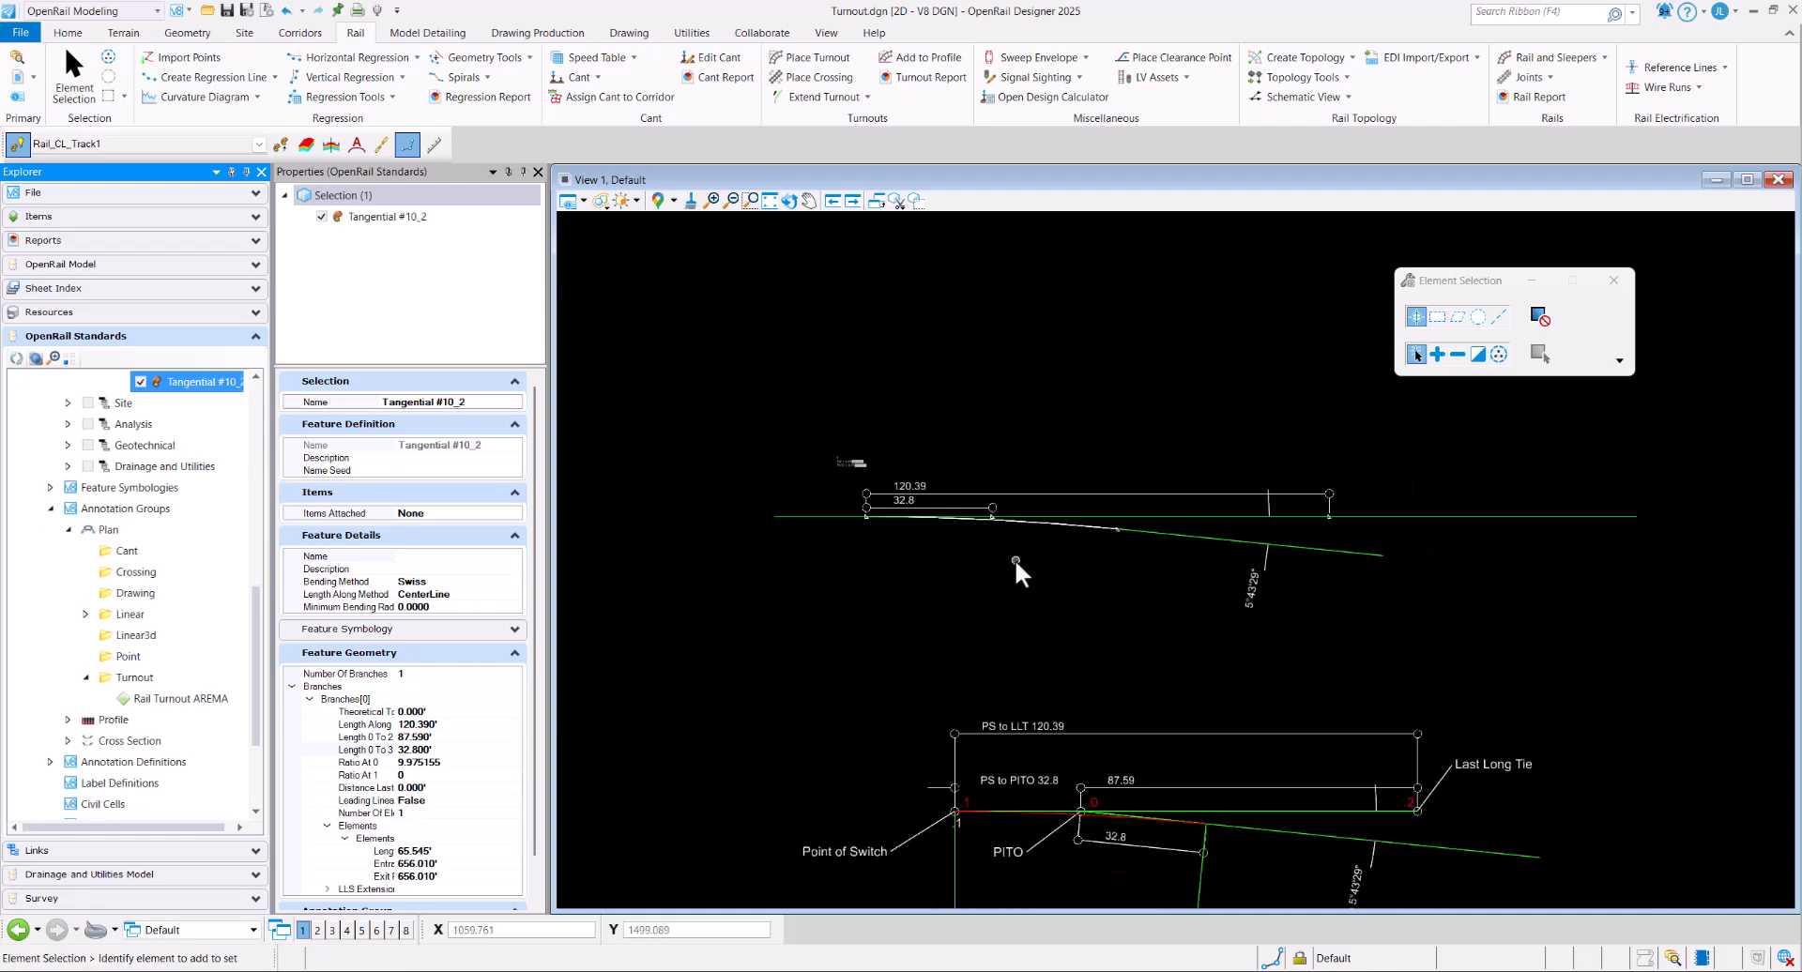
scroll(449, 818, "down", 1)
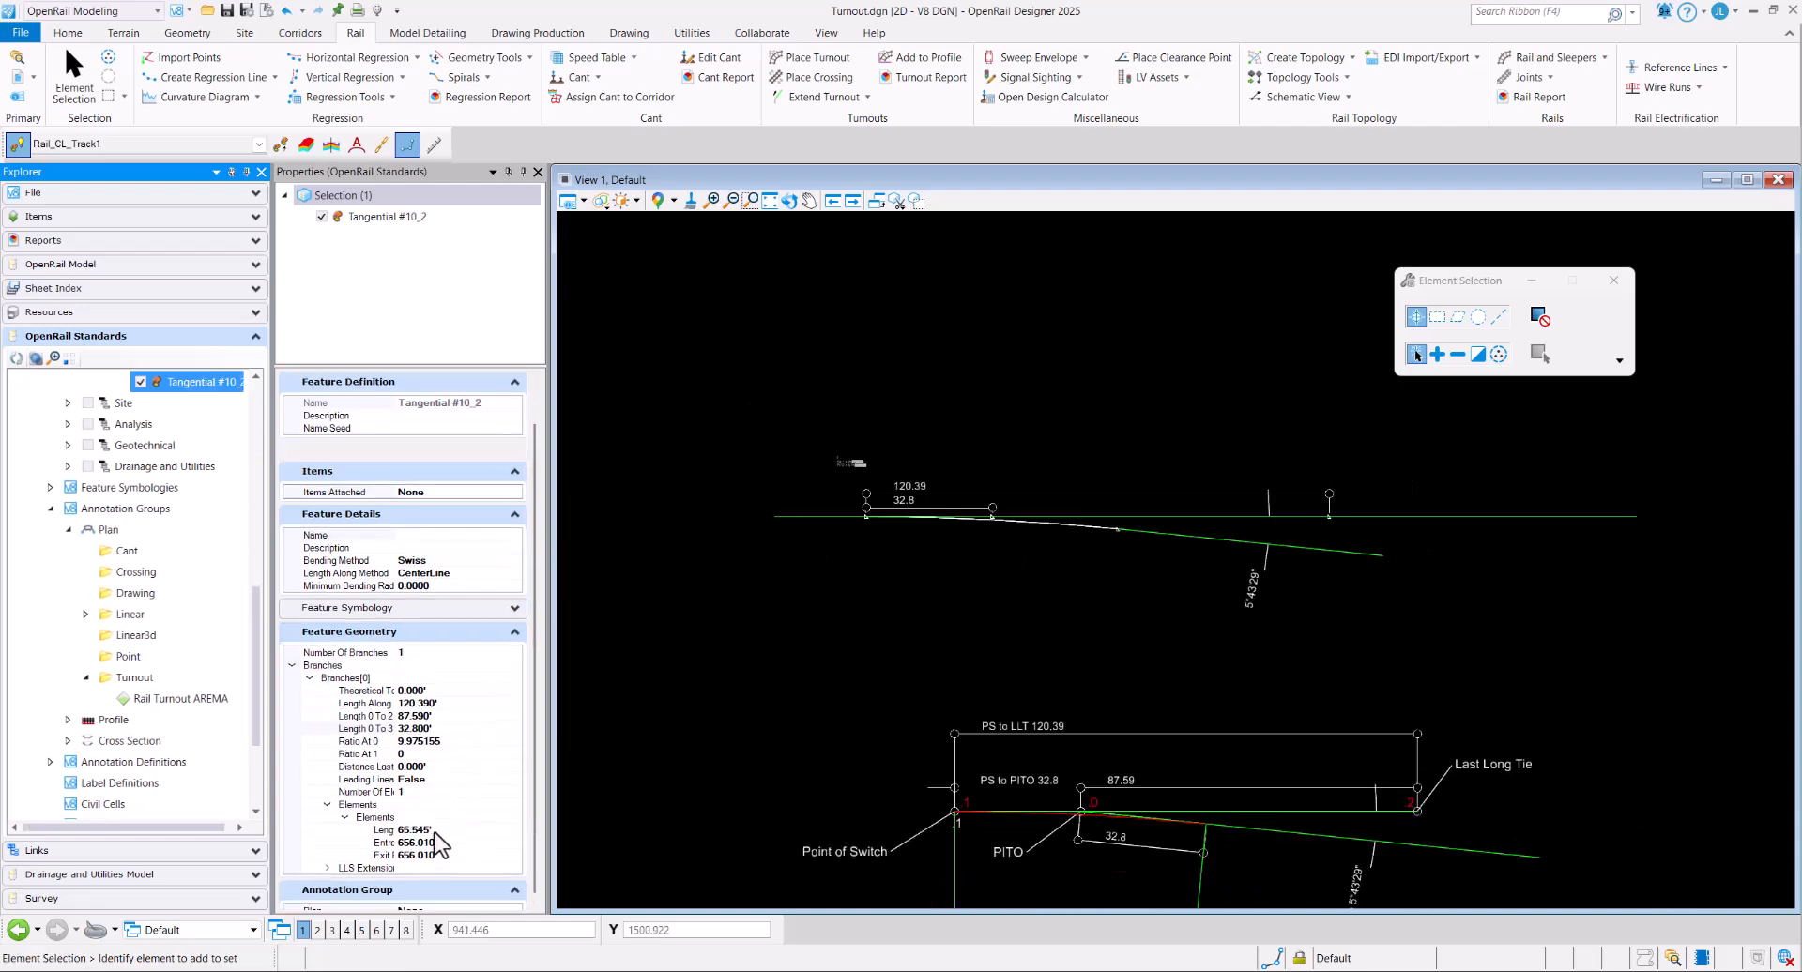
left_click(420, 768)
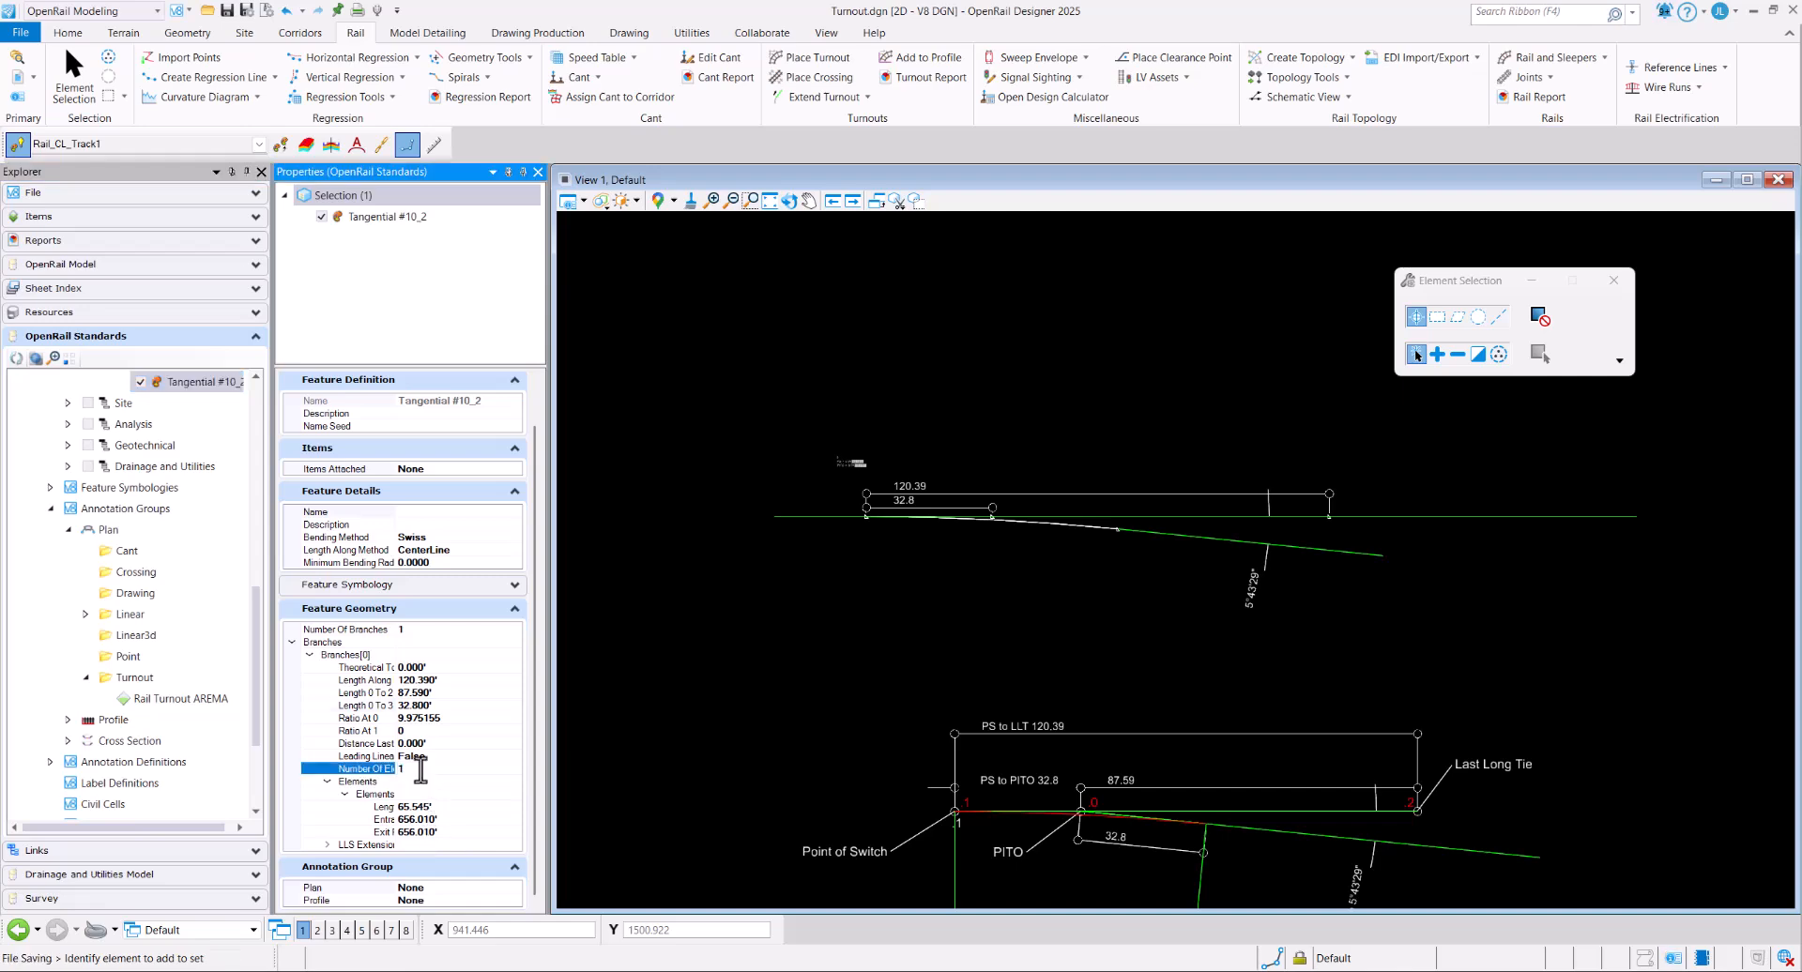
left_click(431, 769)
type("2")
key("Return")
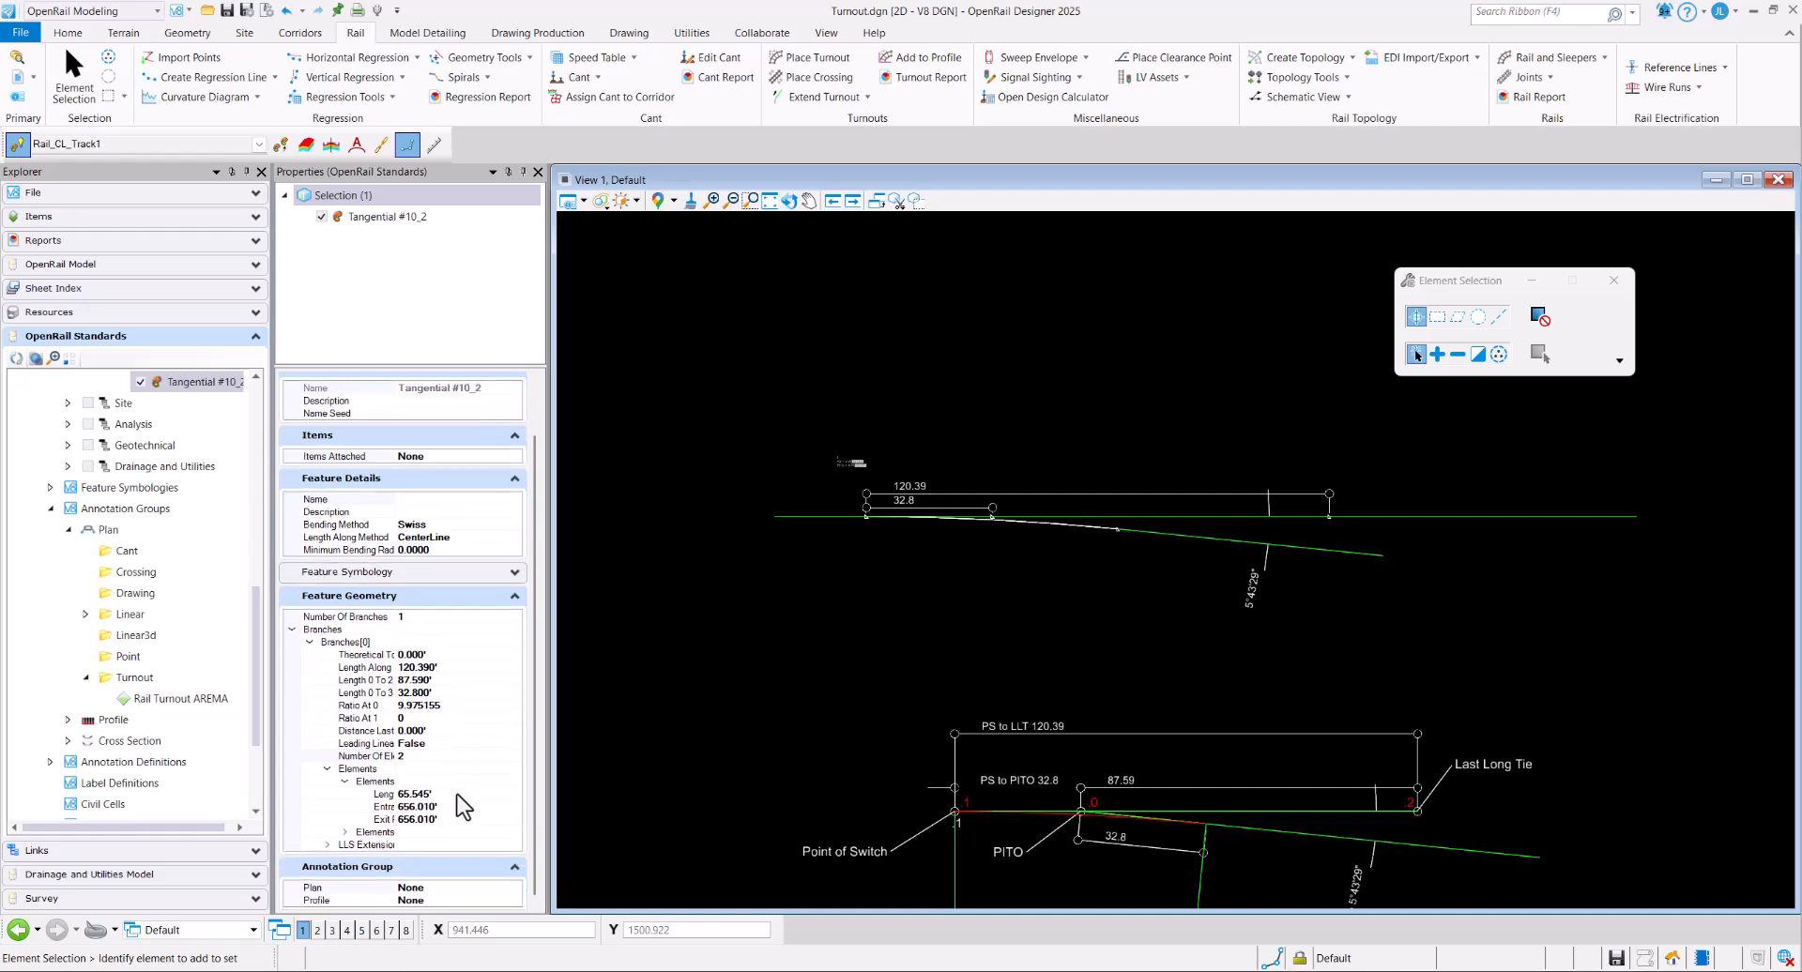
Expand the second element of Tangential #10_2 and set Length 0 To 3 in Branches[0] to 100.
left_click(346, 832)
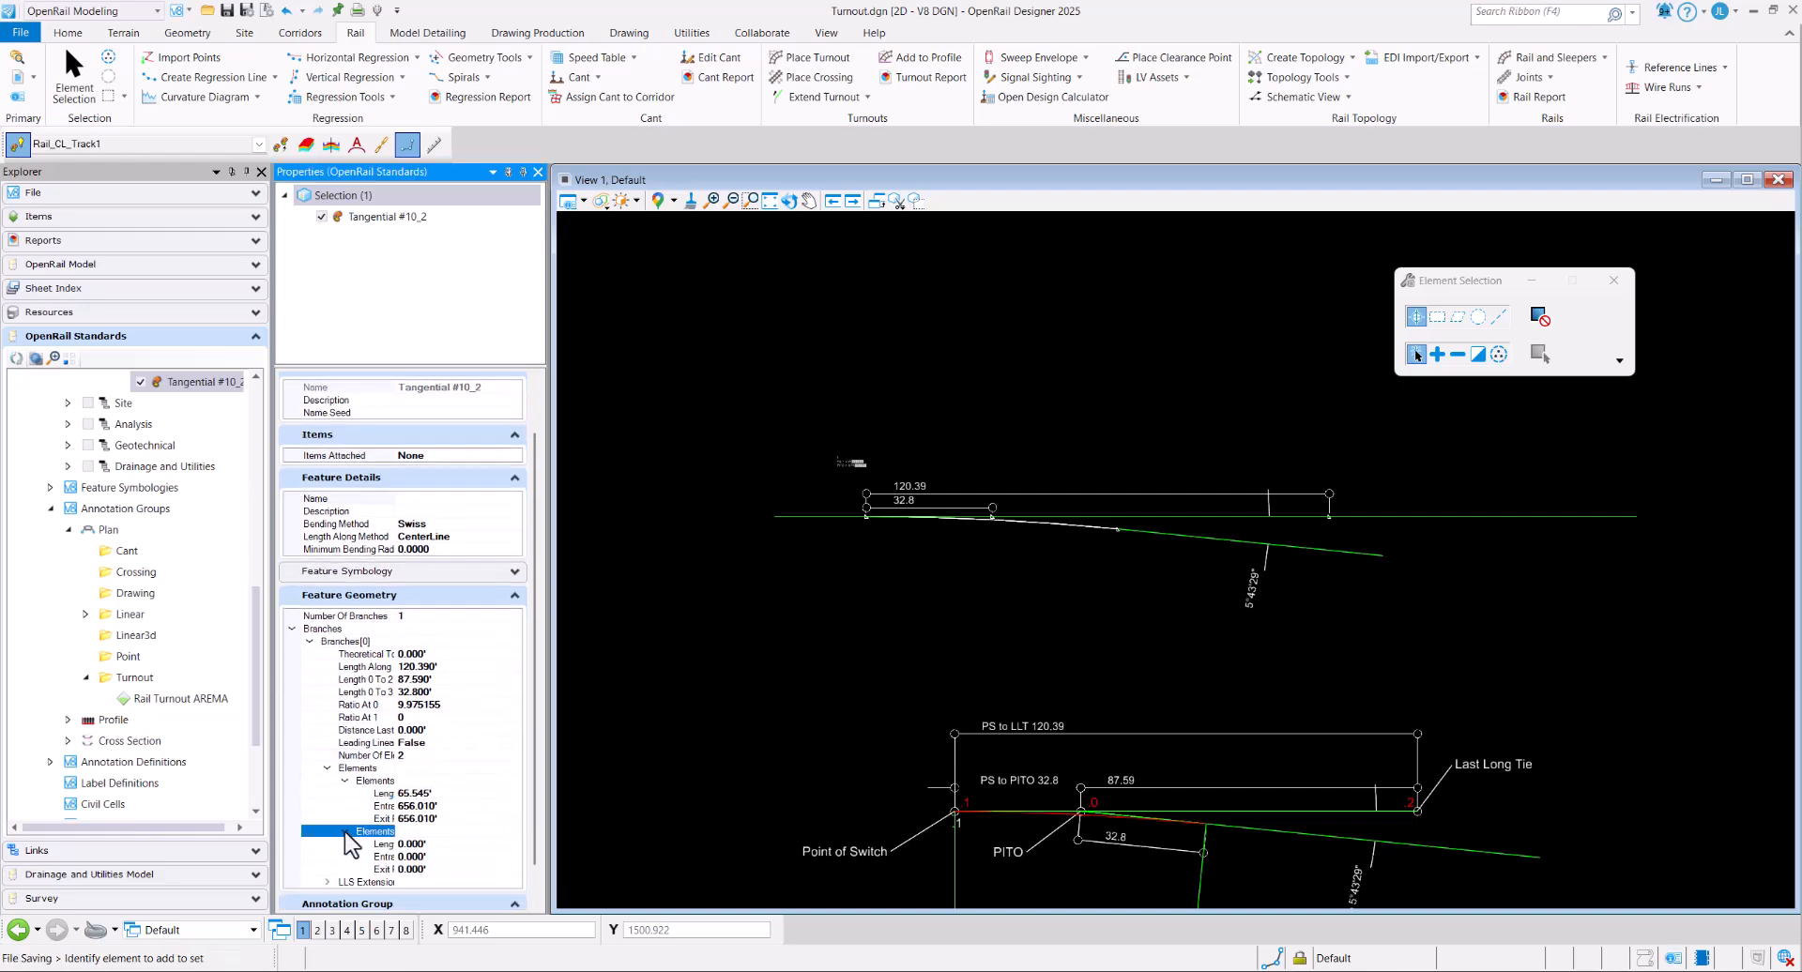
scroll(394, 751, "down", 1)
left_click(440, 655)
left_click(440, 655)
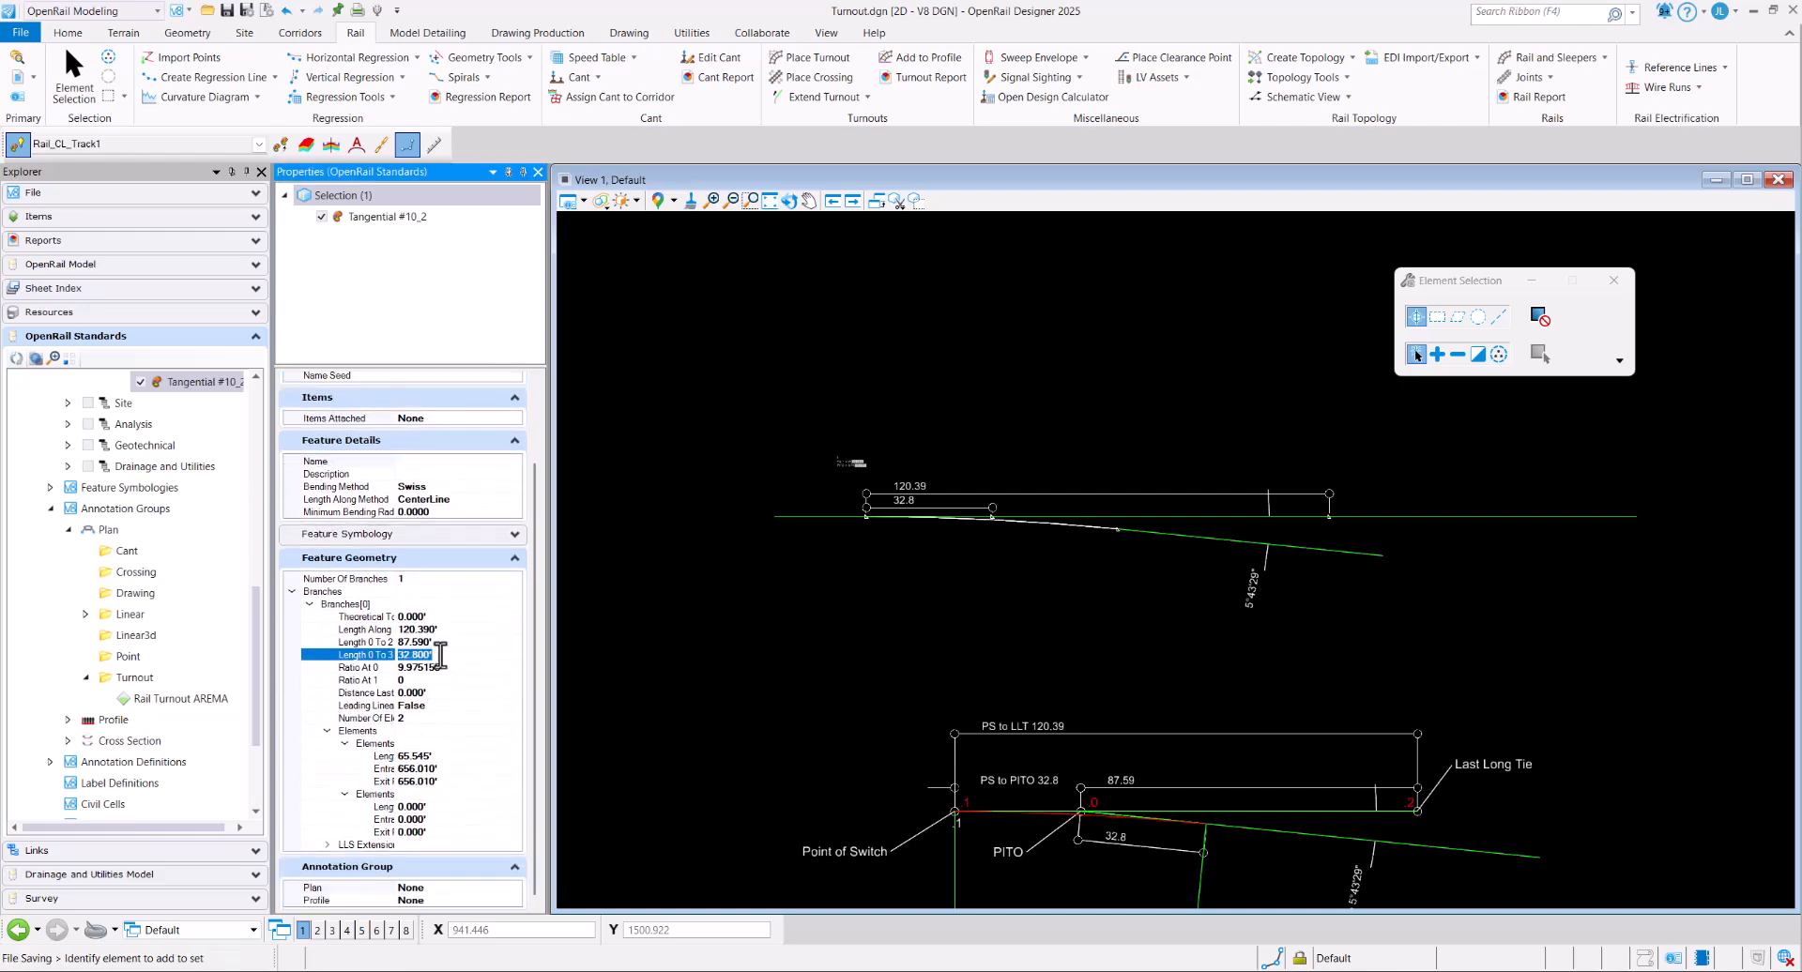
type("100")
Set the length of the second element in Branches[0] of Tangential #10_2 to 67.2.
left_click(435, 807)
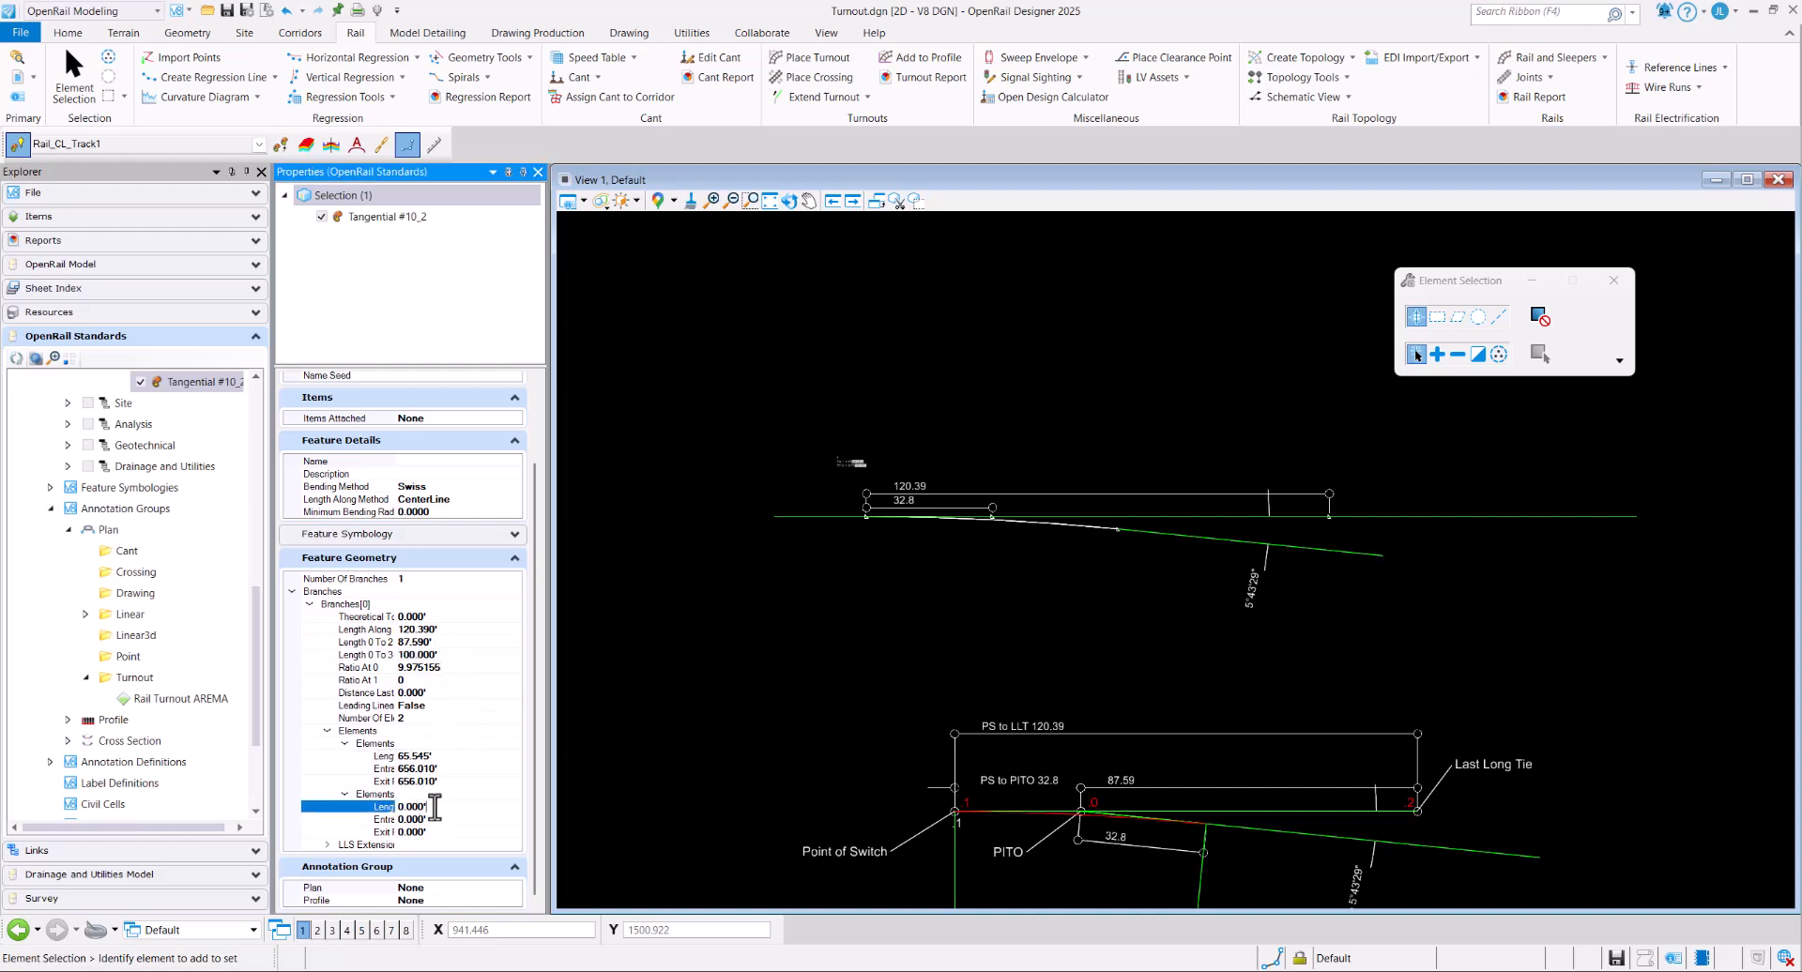
left_click(435, 807)
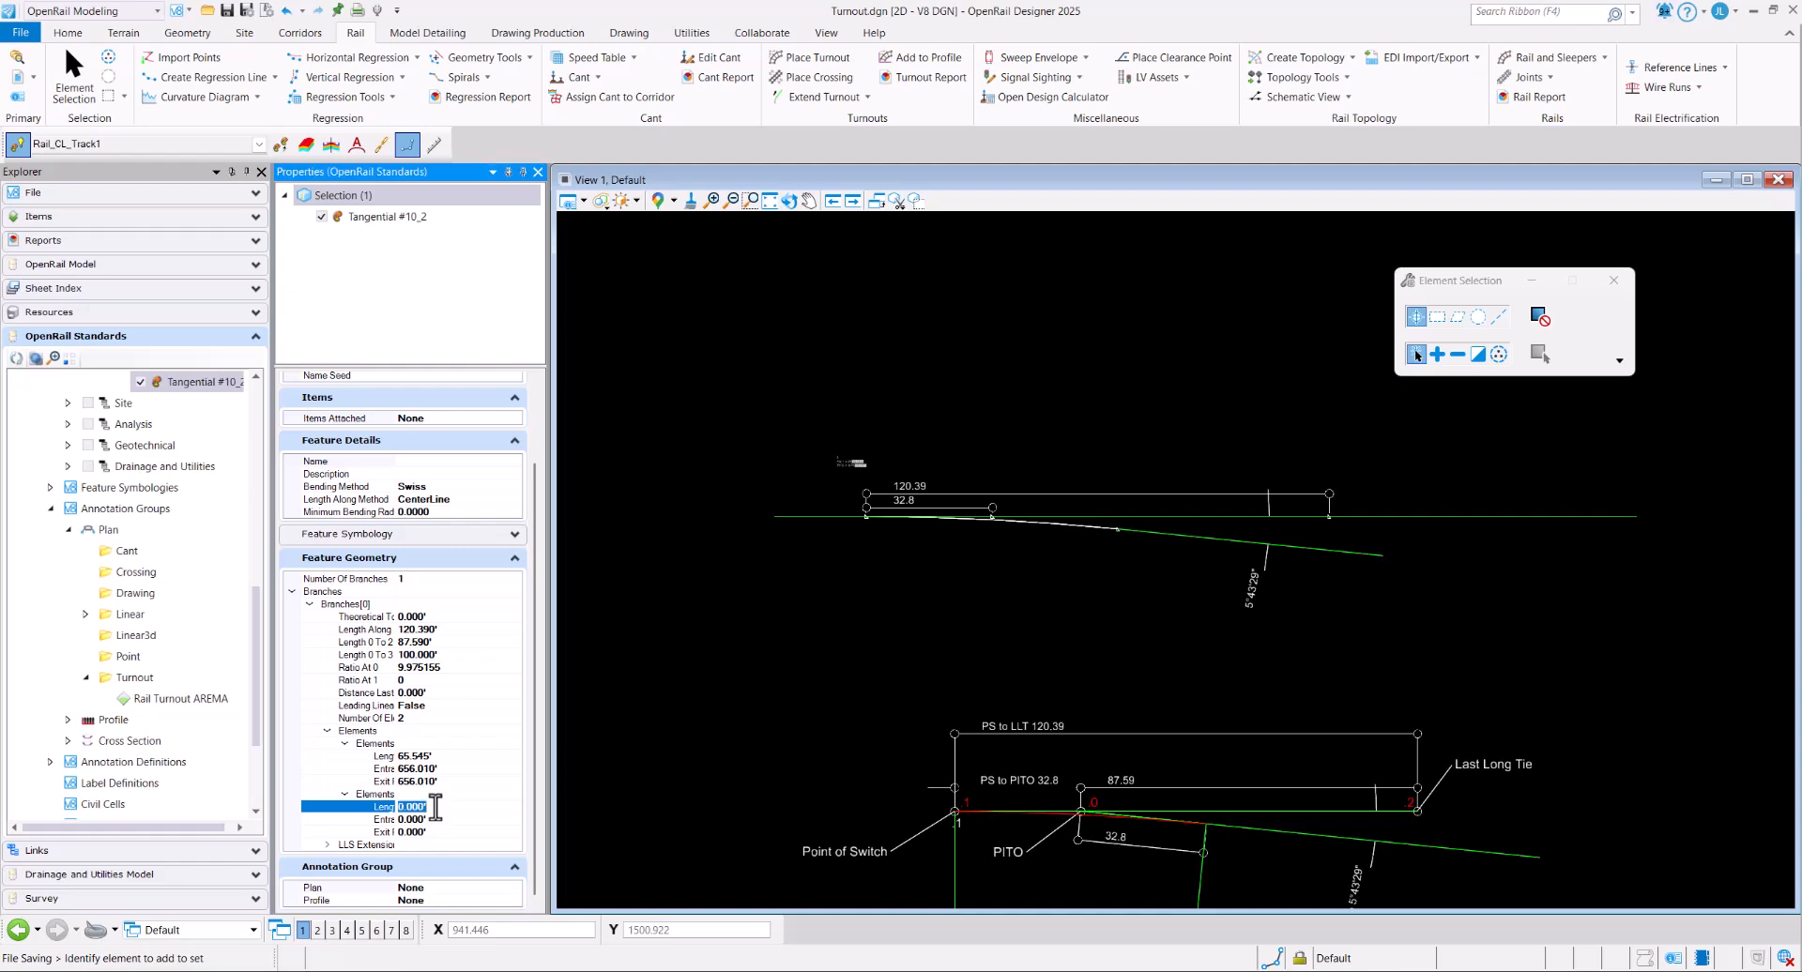
type("67.2")
left_click(438, 820)
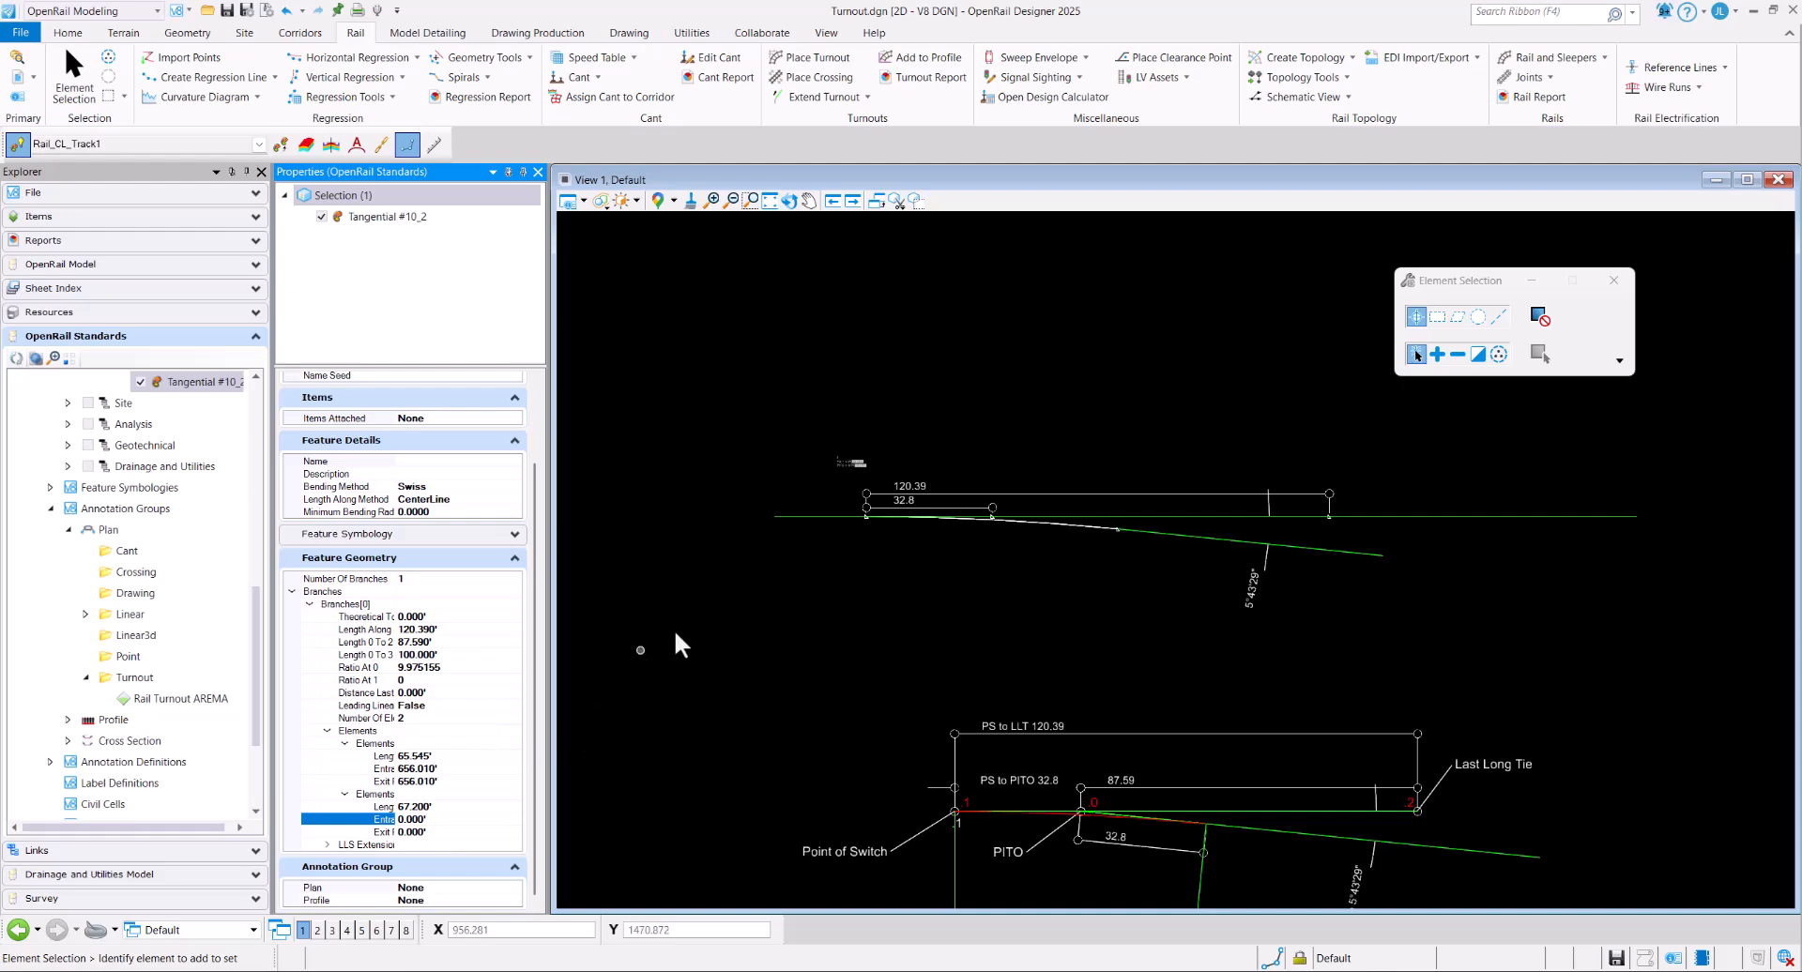
left_click(696, 618)
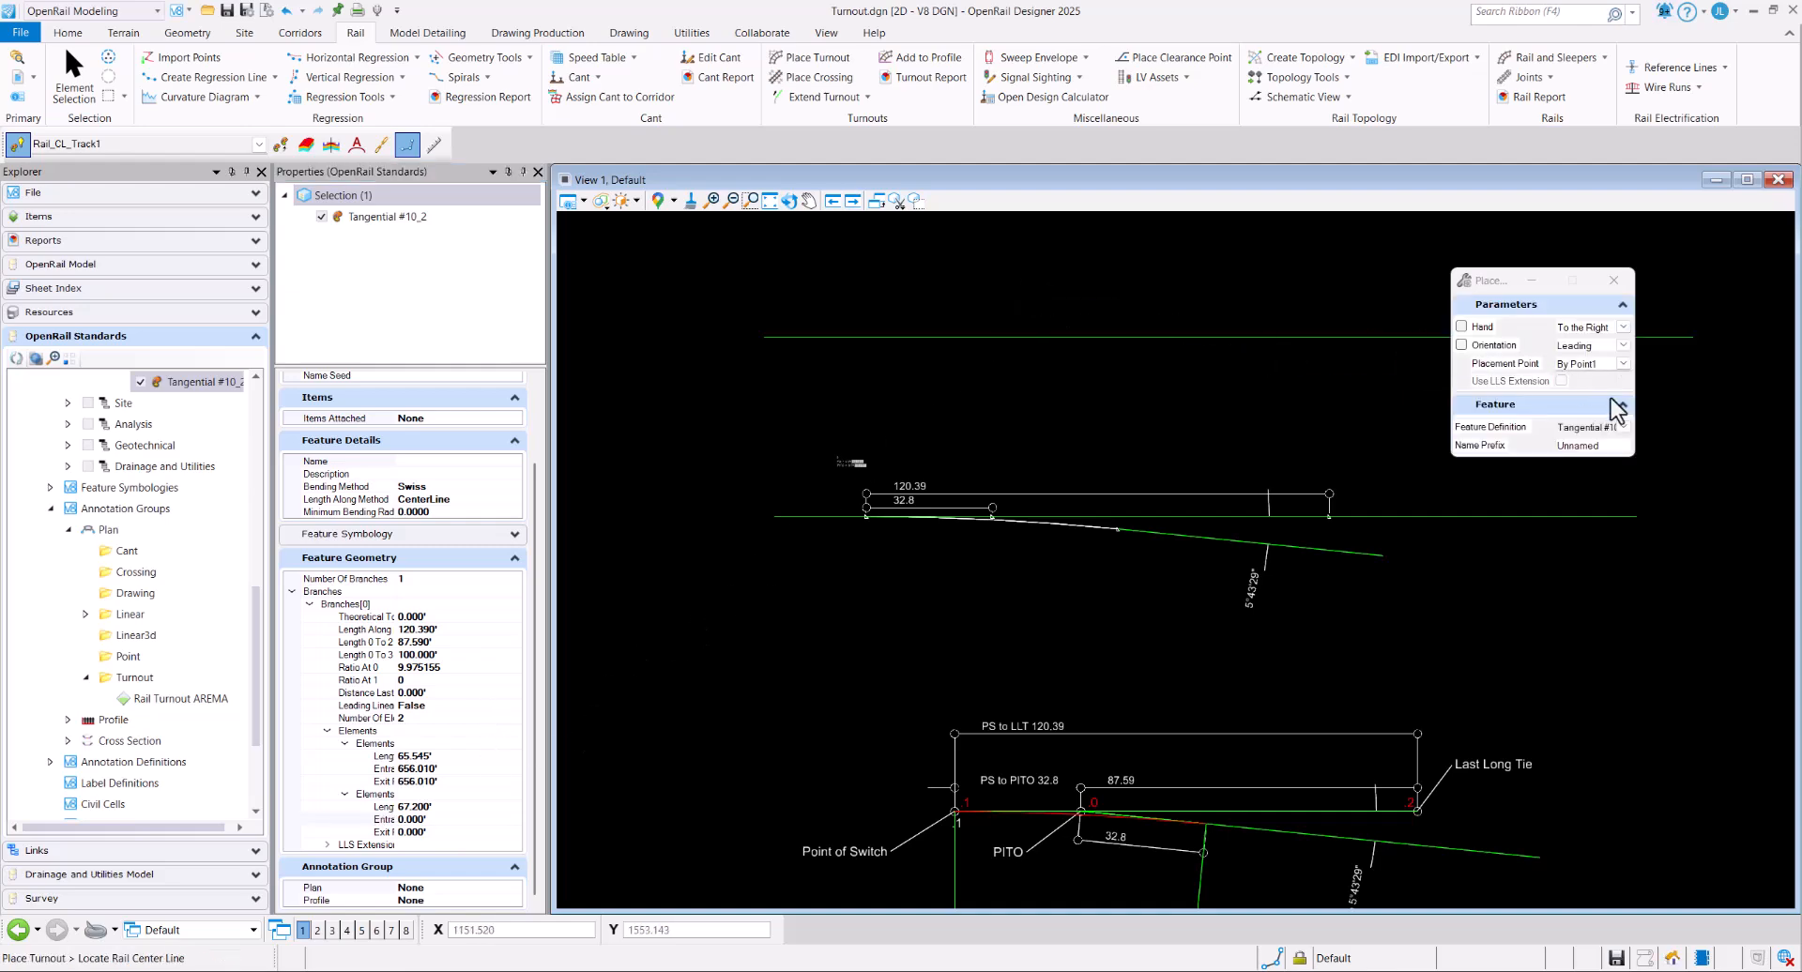
Place a turnout with the Tangential #10_2 feature definition on the upper track centerline, above the existing turnout.
left_click(1623, 427)
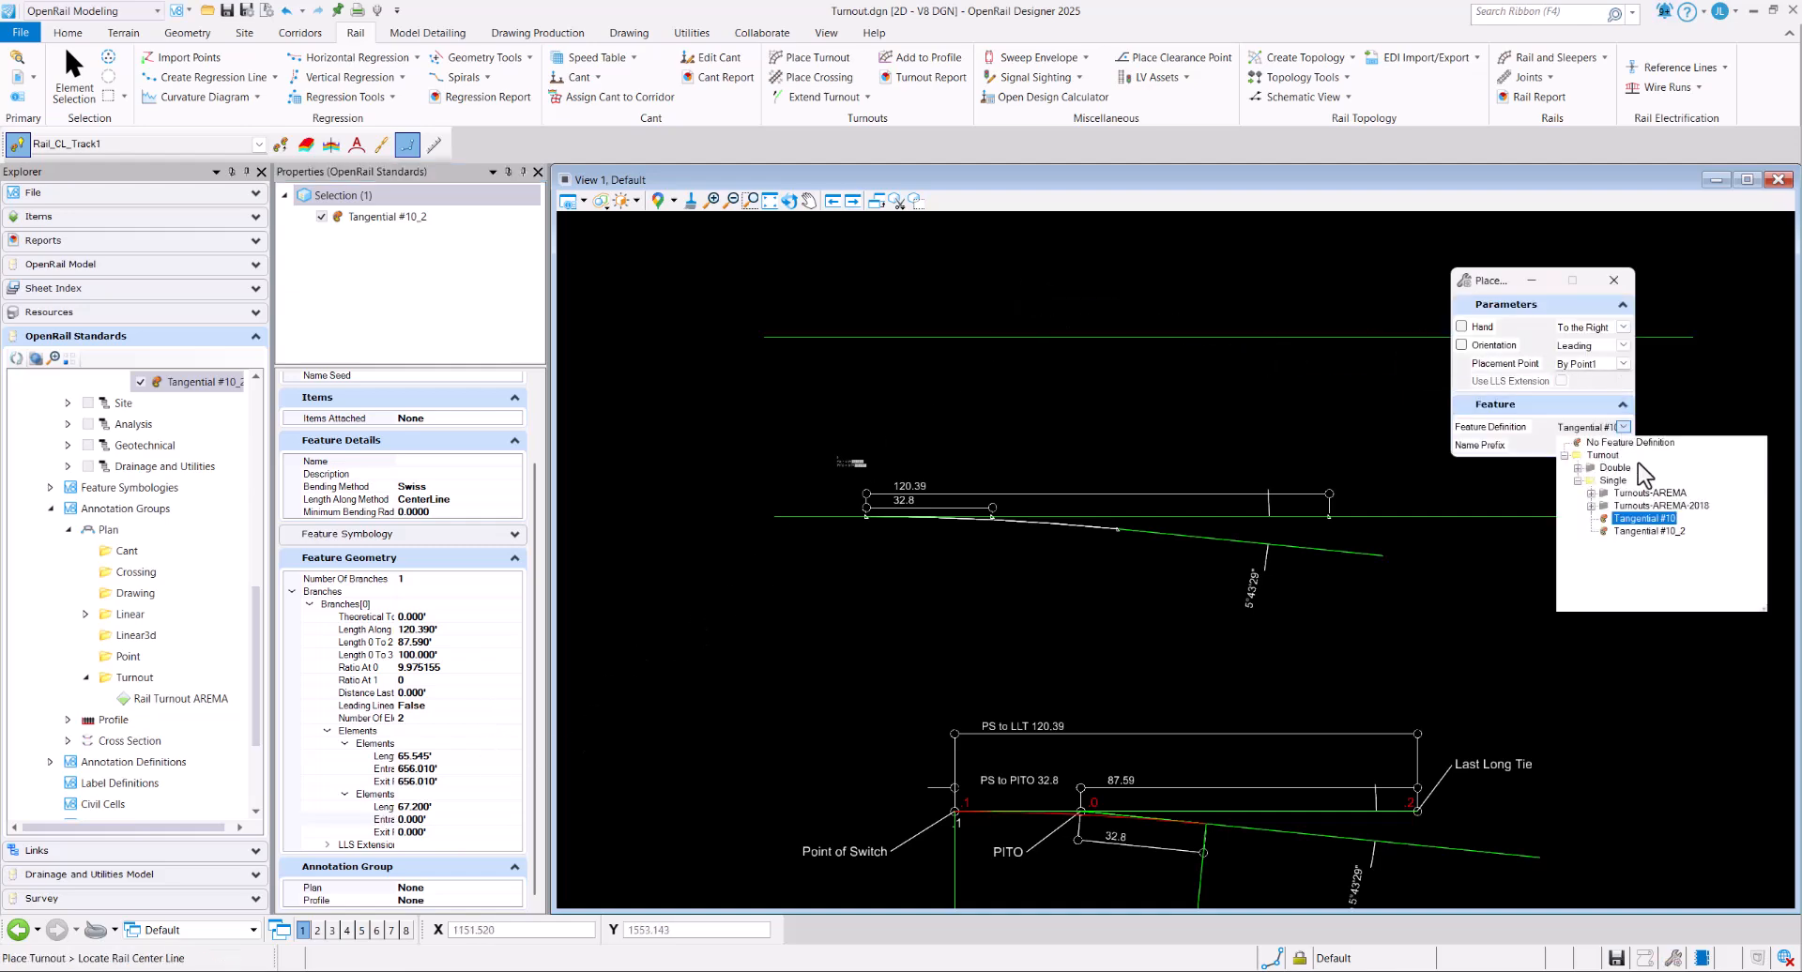
left_click(1666, 527)
left_click(924, 340)
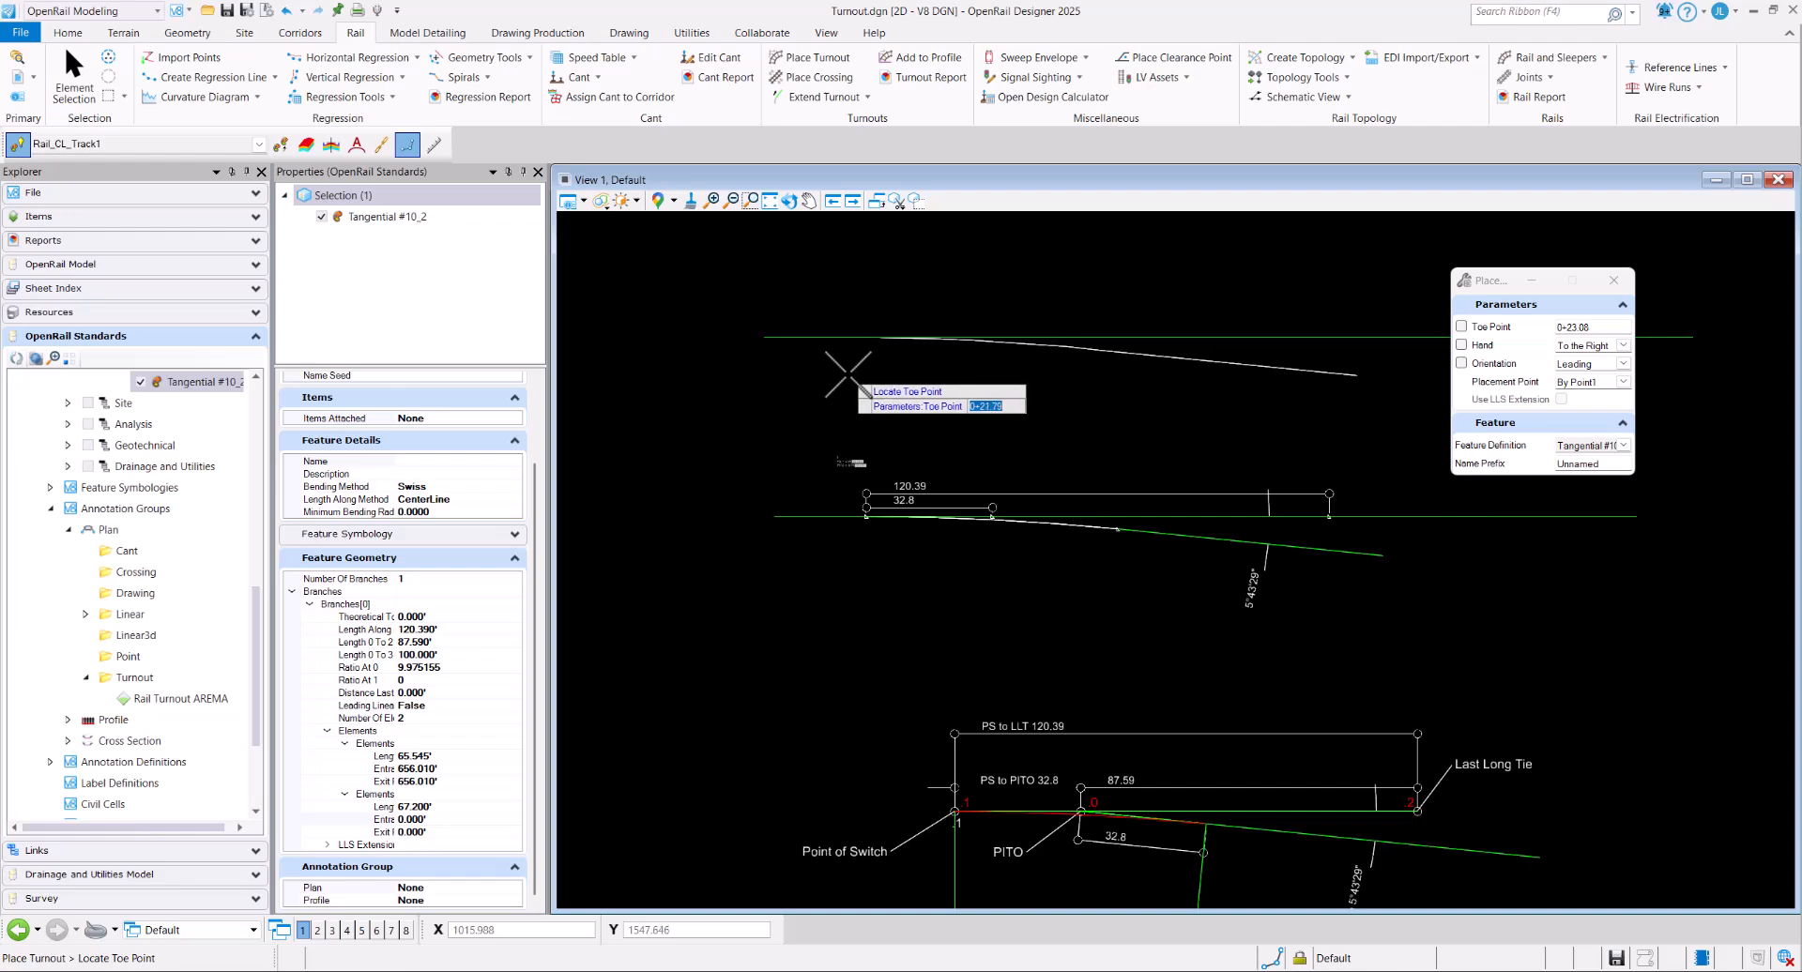
left_click(897, 376)
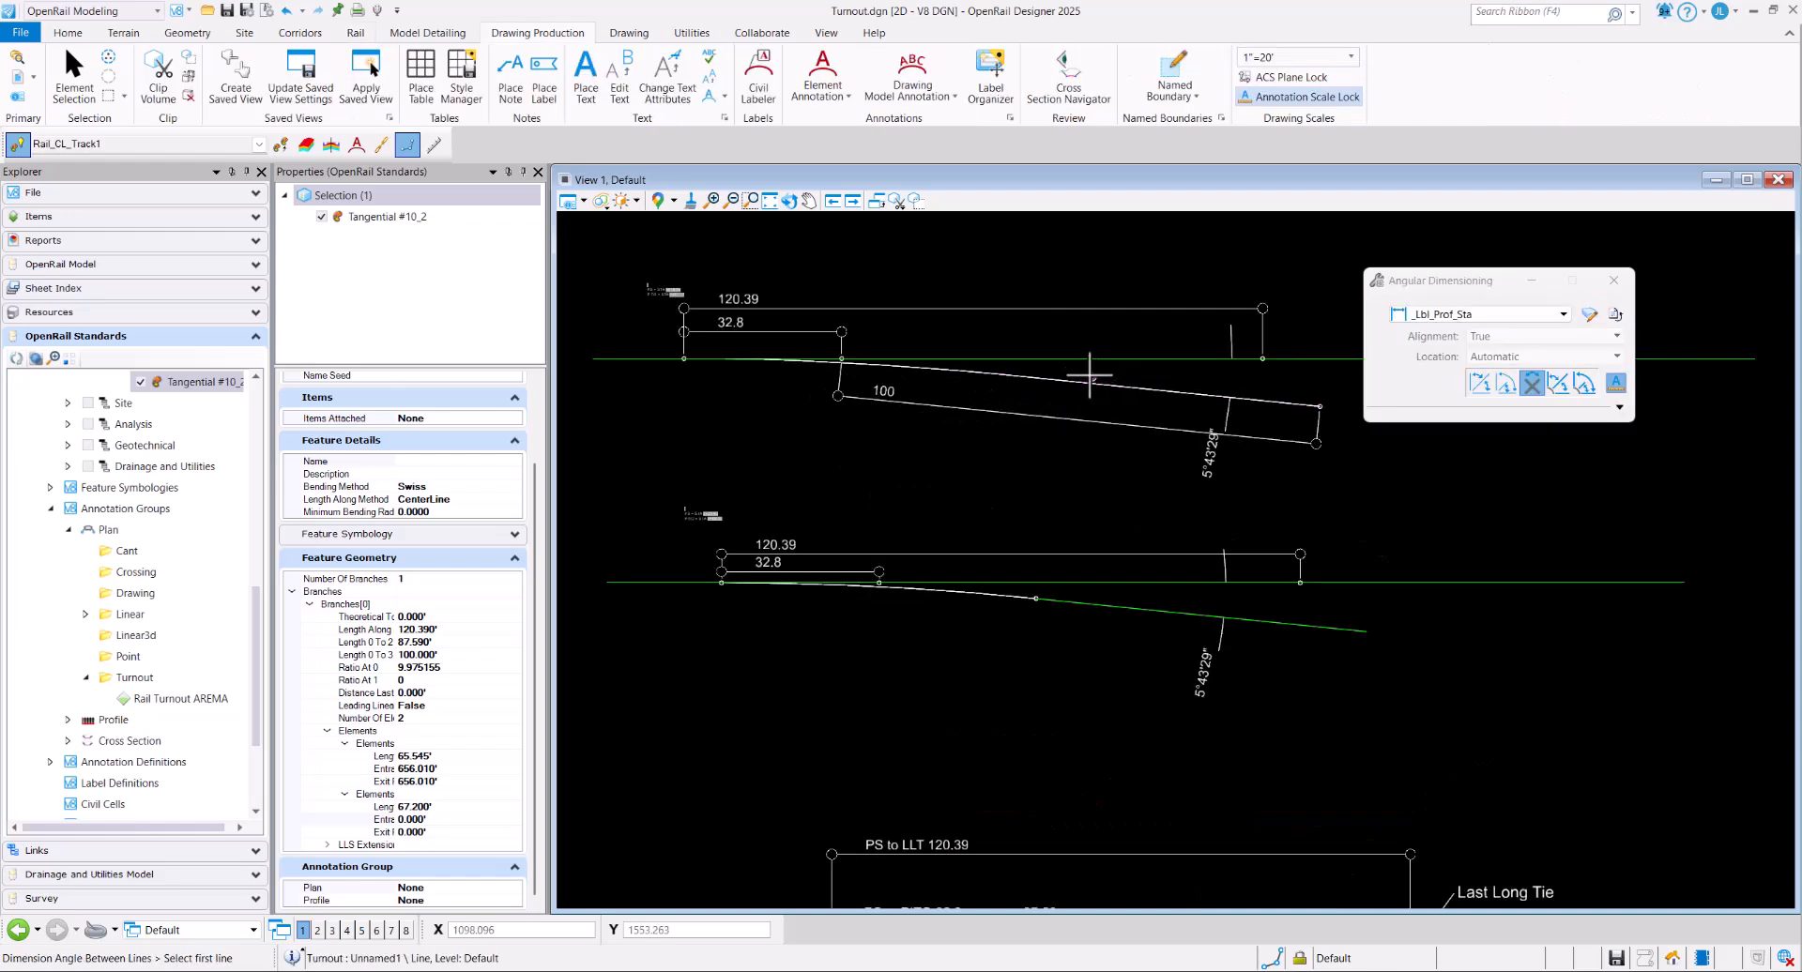
scroll(1086, 374, "down", 1)
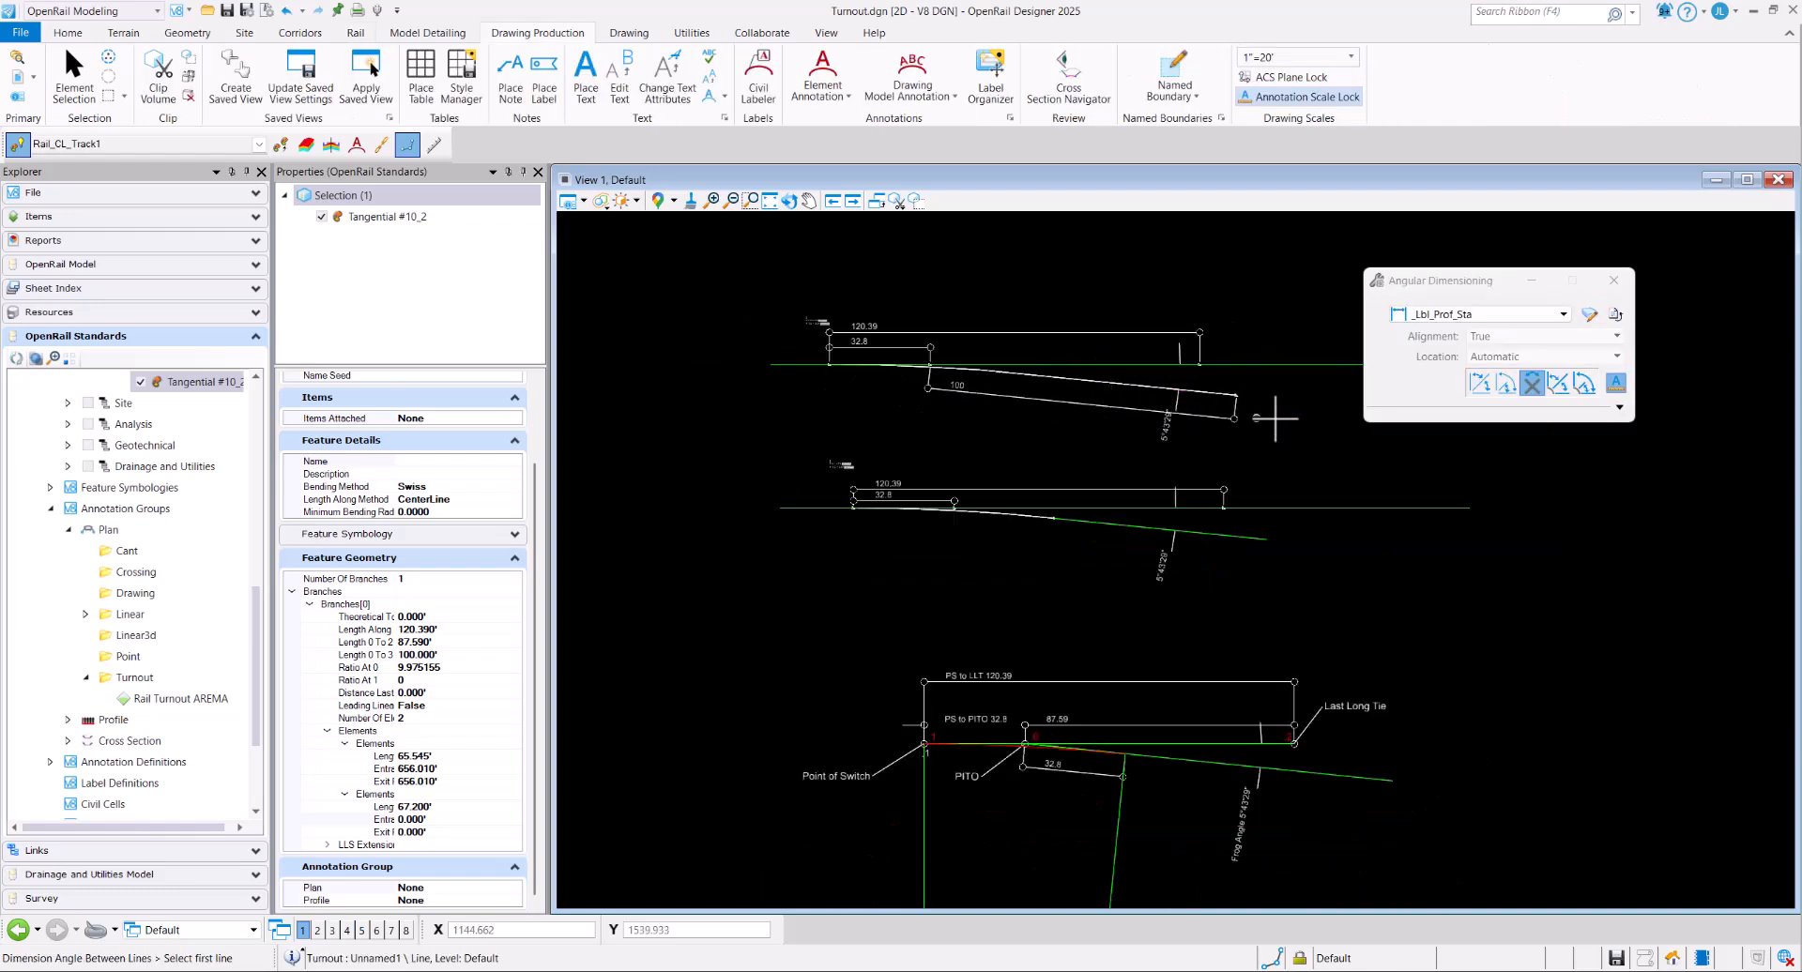
key("Escape")
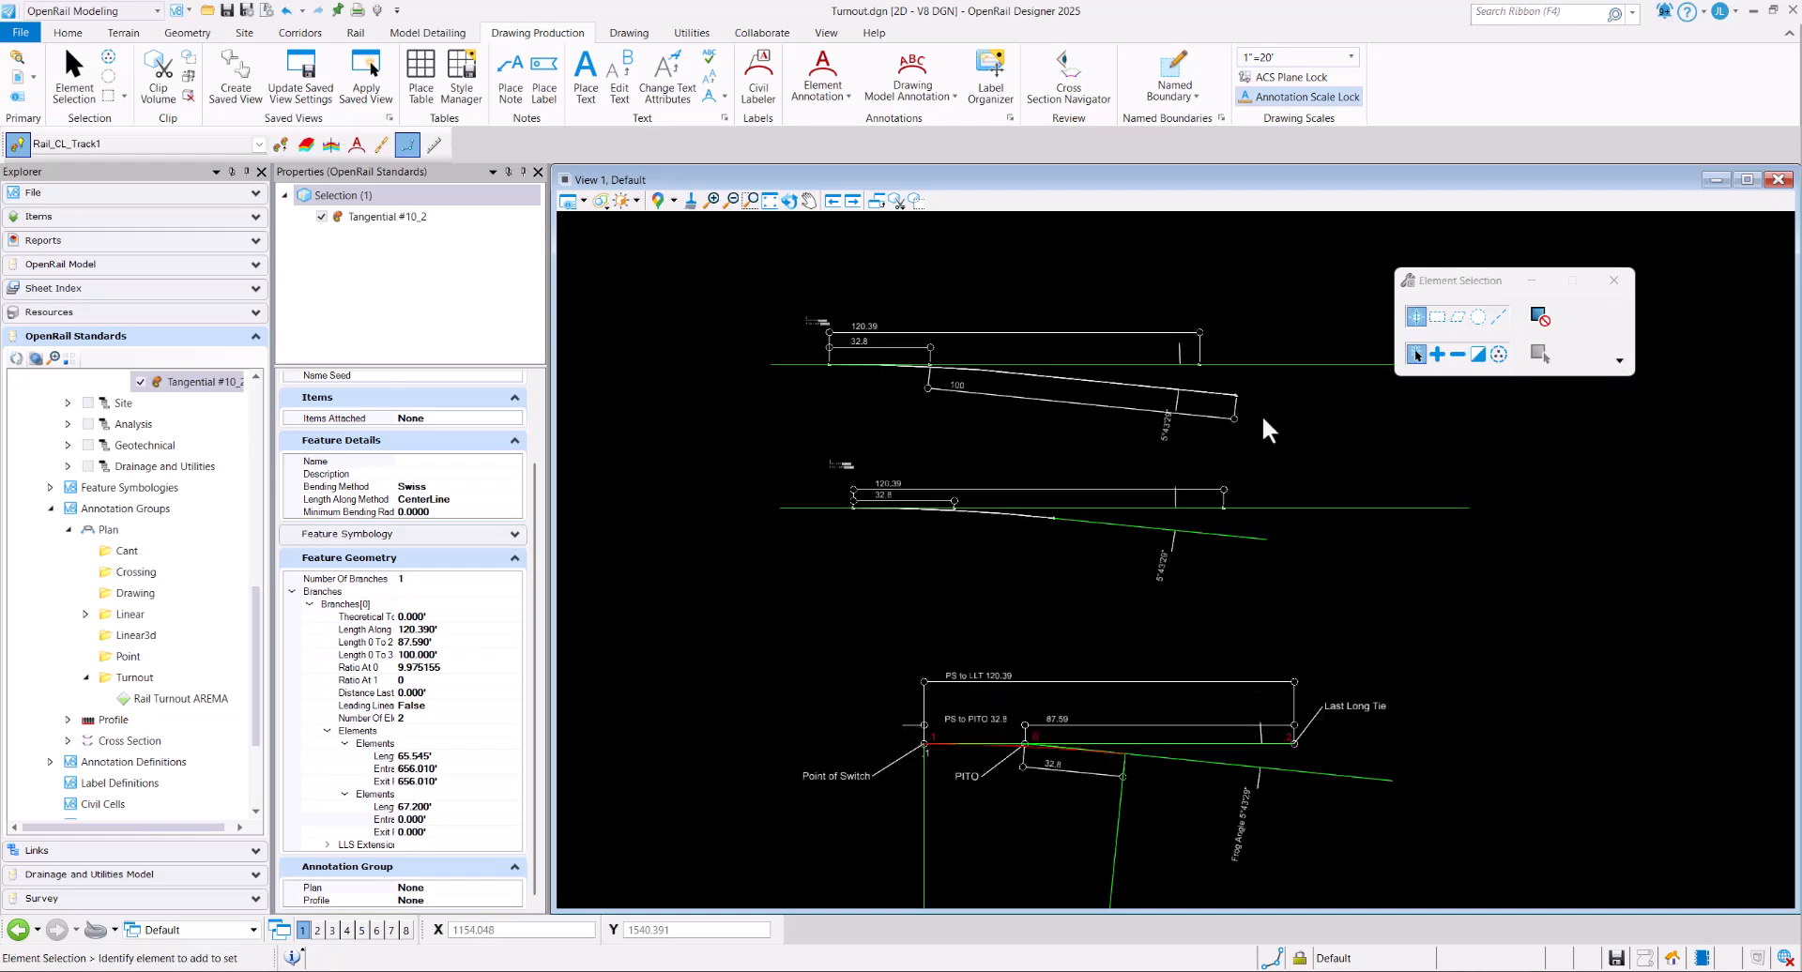
middle_click_drag(1170, 663, 1119, 516)
scroll(1111, 651, "up", 1)
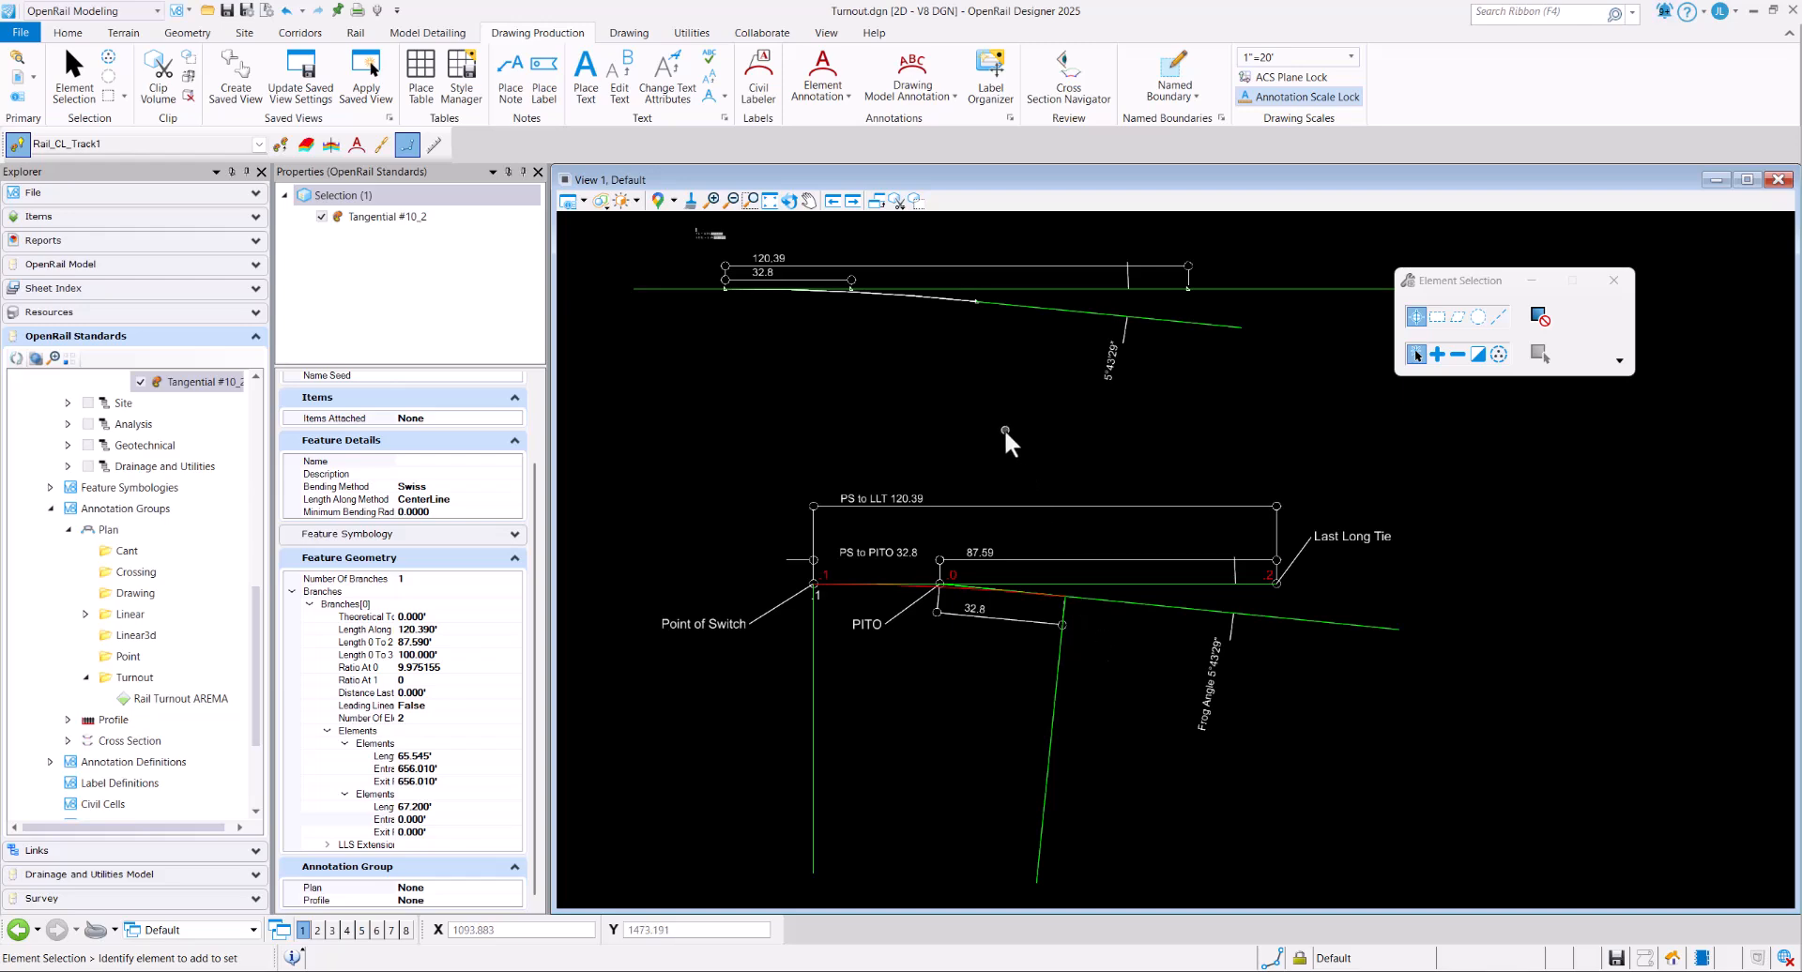
middle_click_drag(1005, 442, 1026, 582)
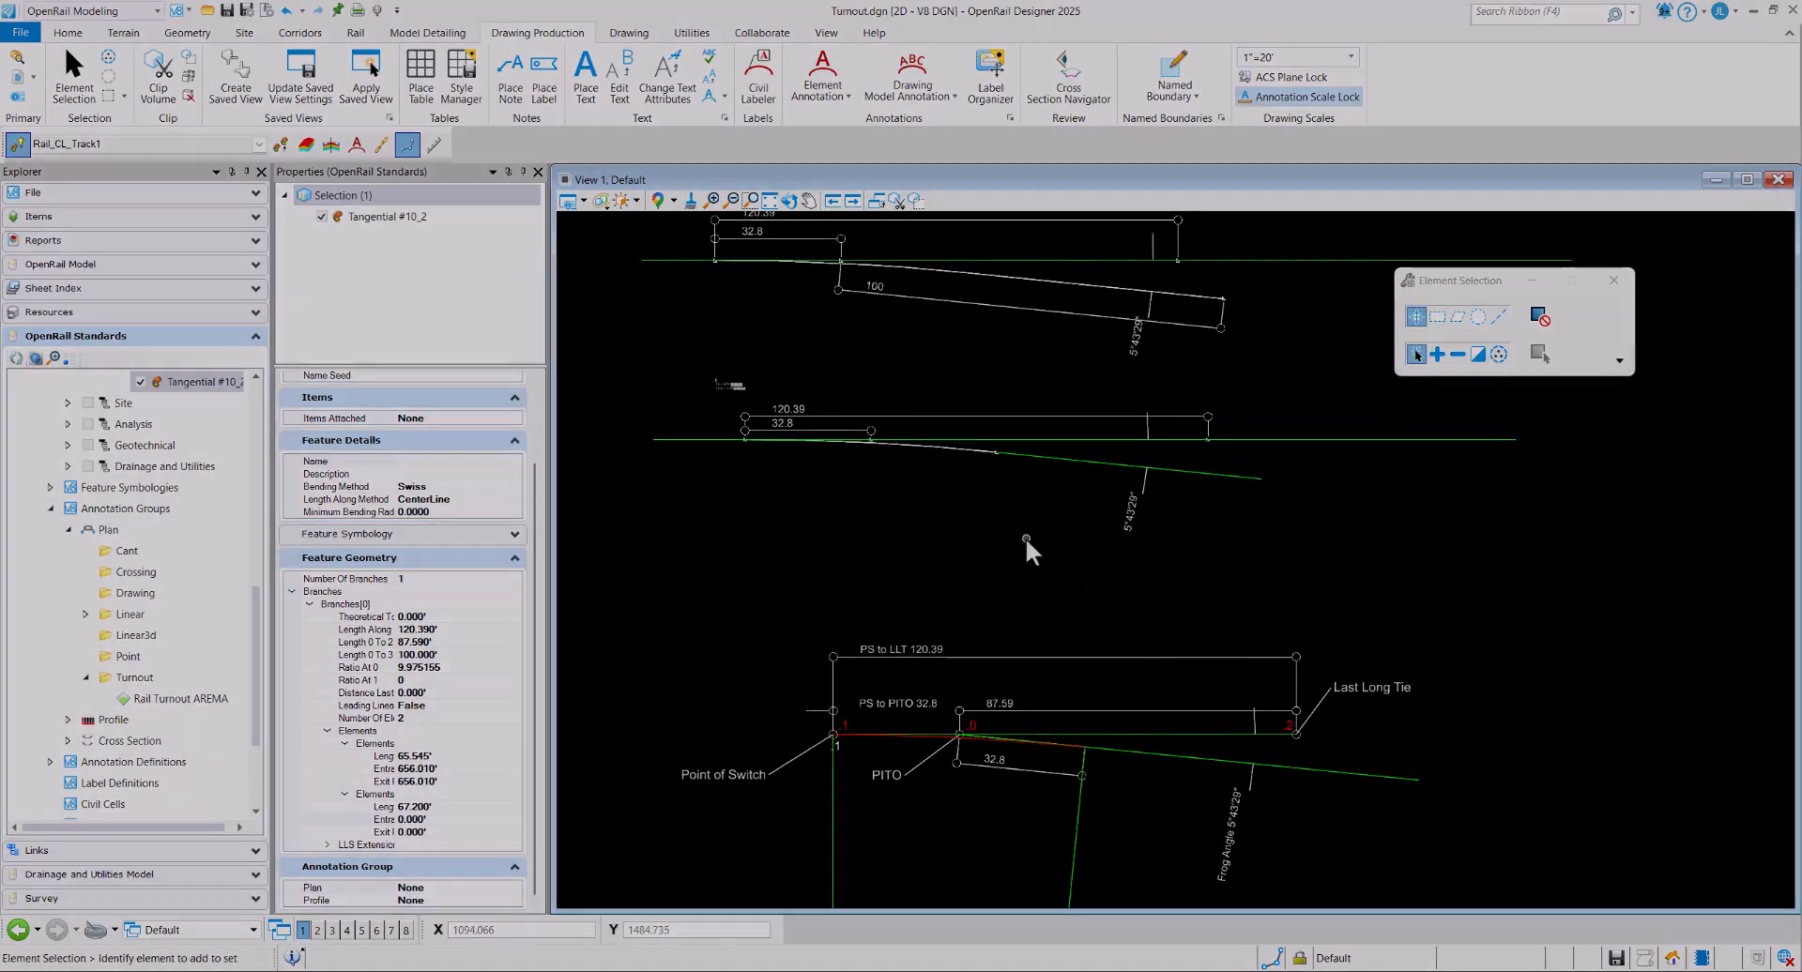